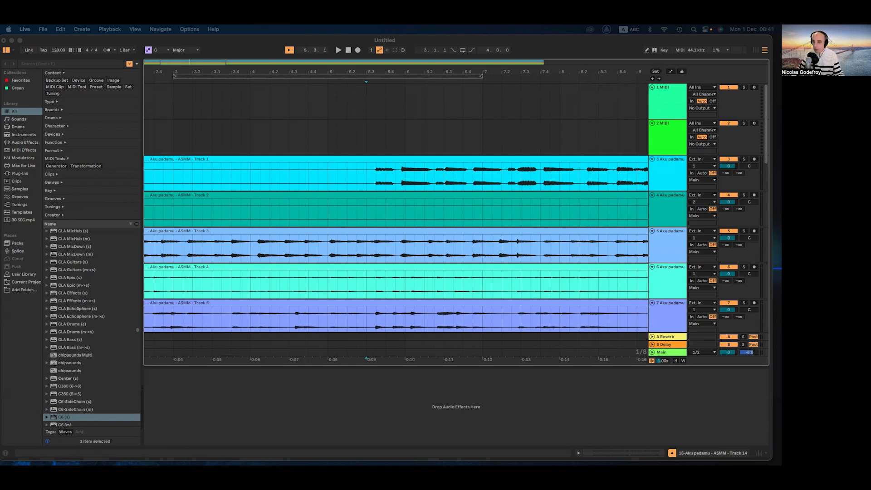
- Look through the imported audio tracks in the arrangement, down to Tracks 14, 15 and 16
click(77, 40)
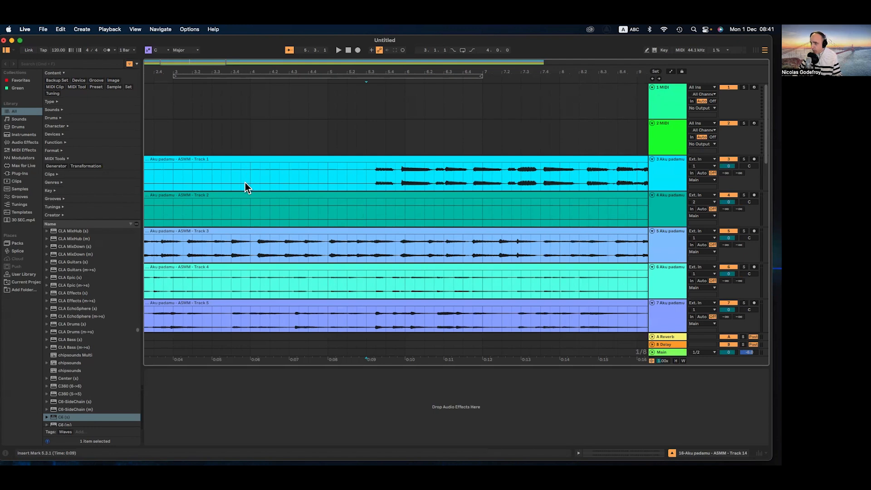
scroll(245, 182, down, 5)
scroll(240, 182, down, 15)
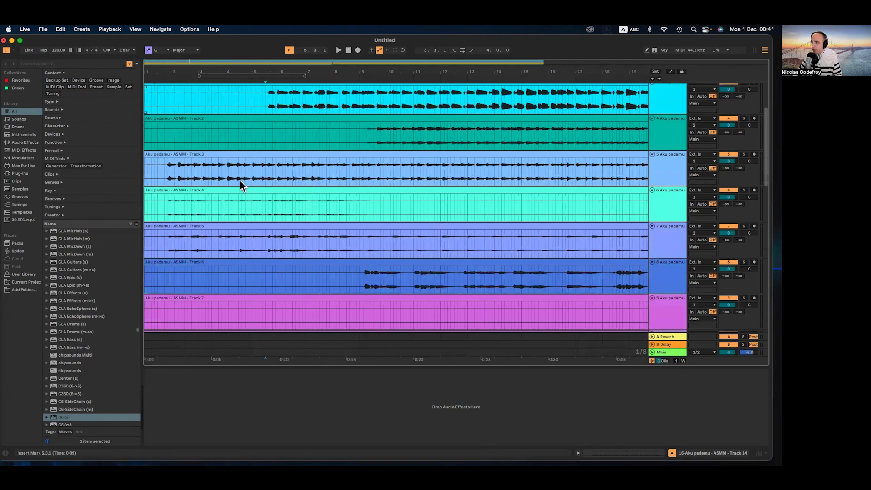
scroll(243, 183, up, 8)
scroll(241, 177, up, 7)
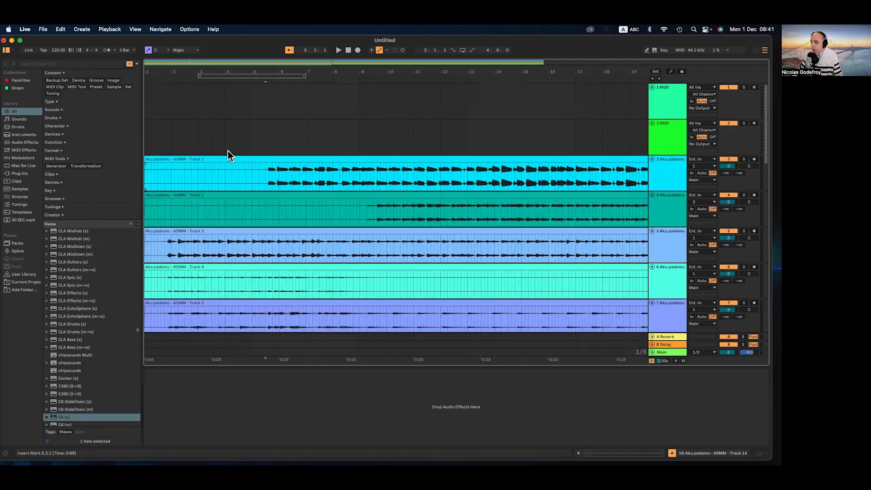
click(232, 152)
scroll(216, 176, down, 10)
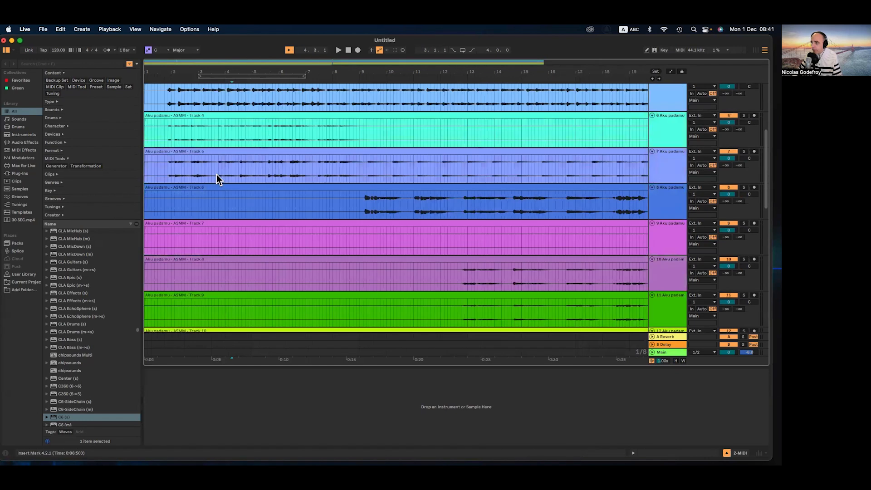
scroll(272, 195, down, 3)
scroll(273, 211, down, 2)
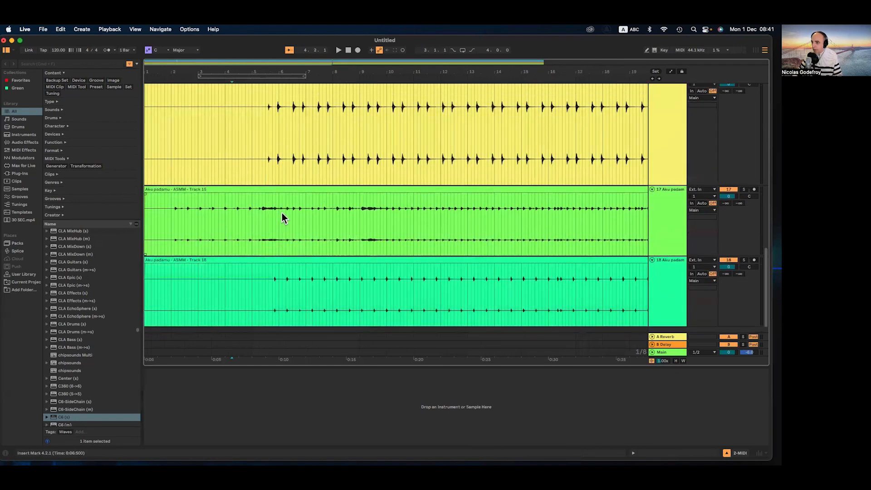
scroll(282, 213, up, 4)
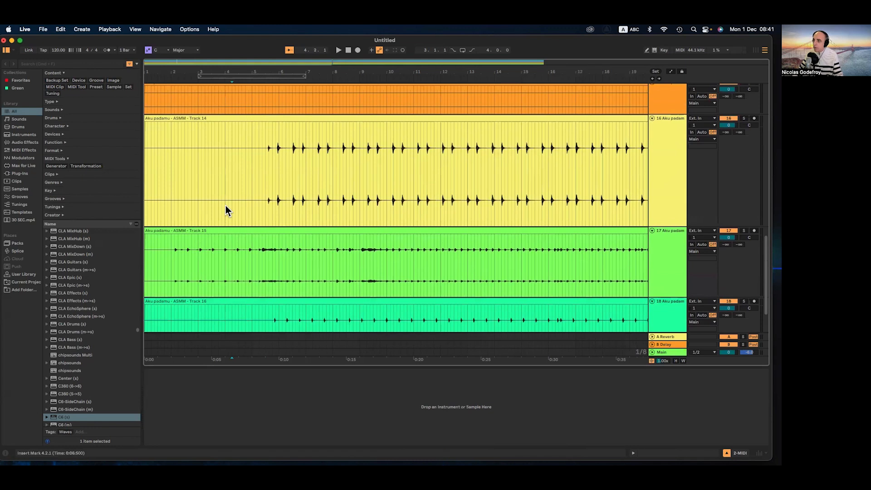
scroll(272, 215, down, 2)
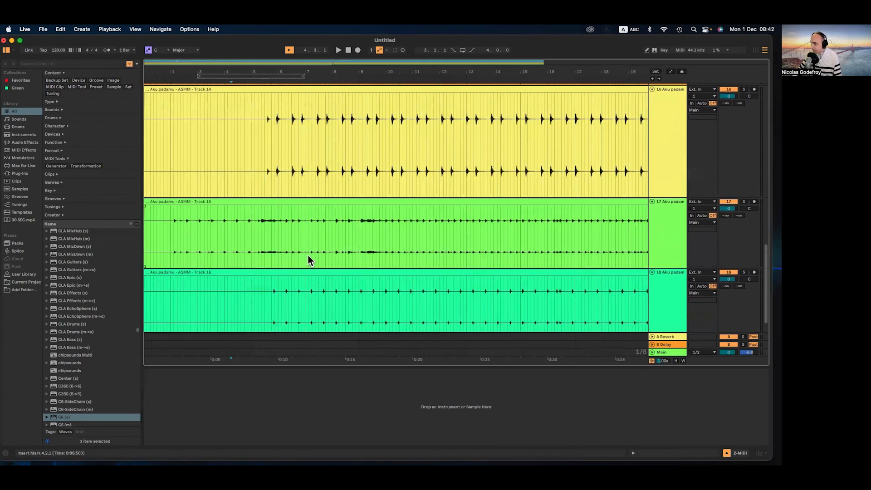
- Play the full arrangement from 2.1.3 and examine the first hits on Track 14 up close
click(173, 149)
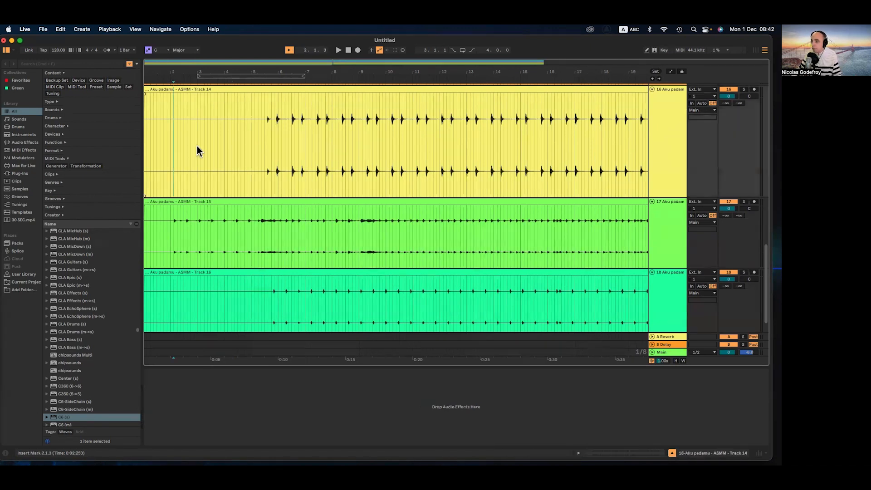
key(space)
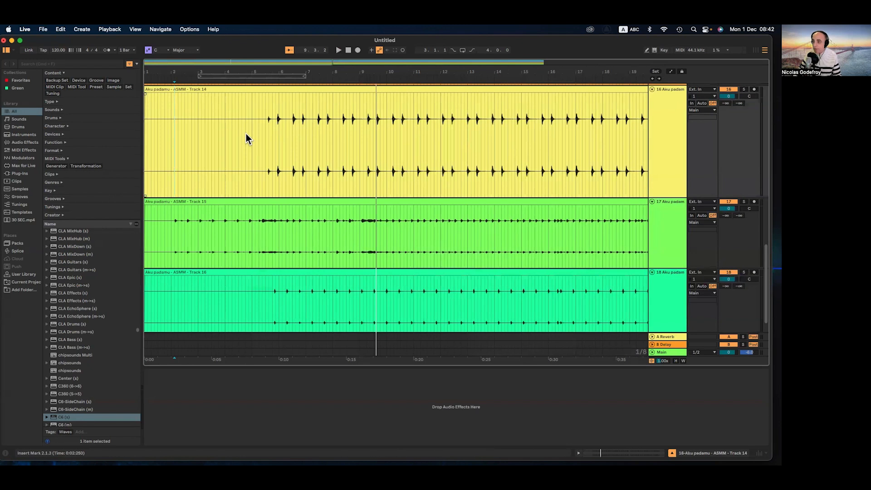
scroll(246, 134, up, 5)
scroll(342, 122, up, 4)
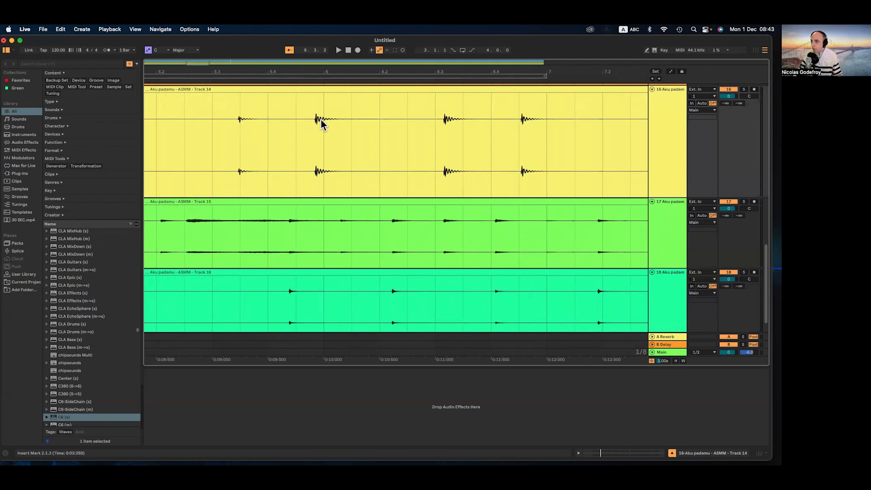
- Solo the Track 14 audio track and play it from its first hit at 5.3.3
click(263, 90)
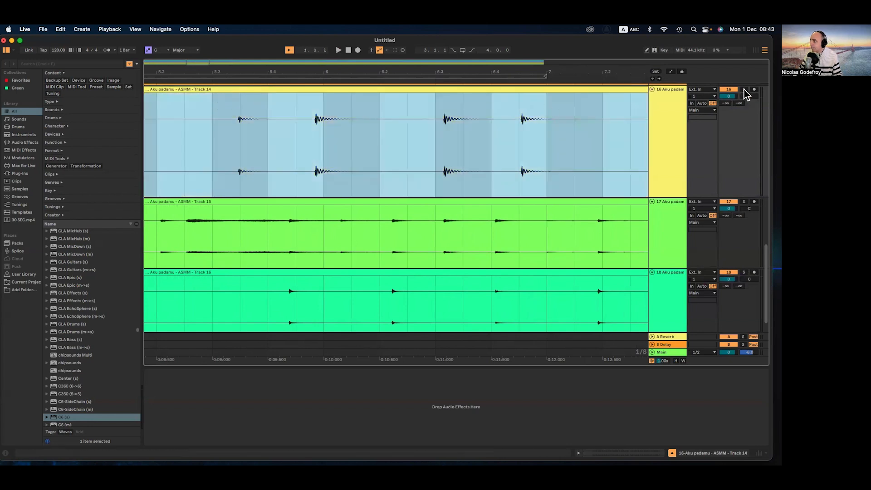
click(745, 90)
click(235, 118)
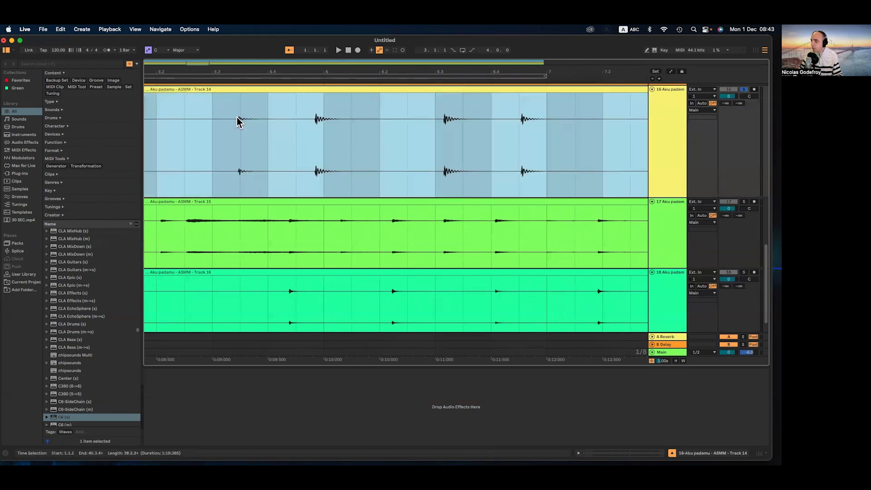
click(233, 143)
key(space)
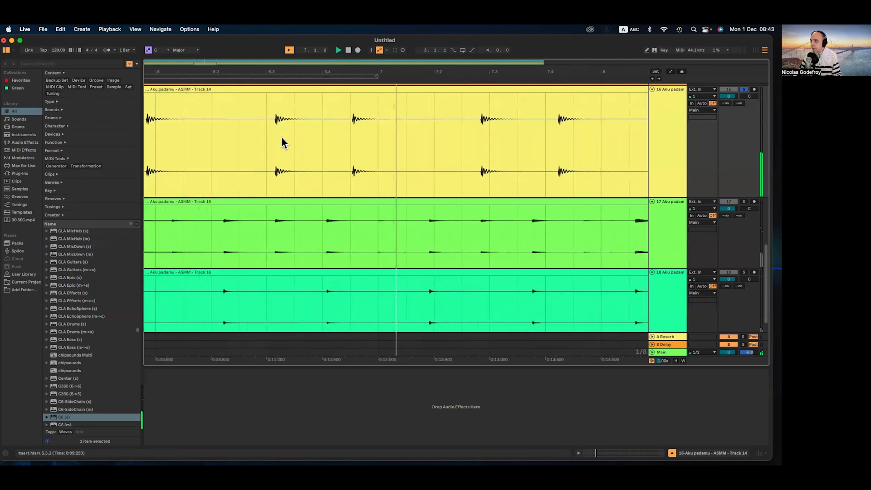
- Stop playback and examine how the opening hits of Track 14 sit against the beat grid
scroll(282, 137, down, 5)
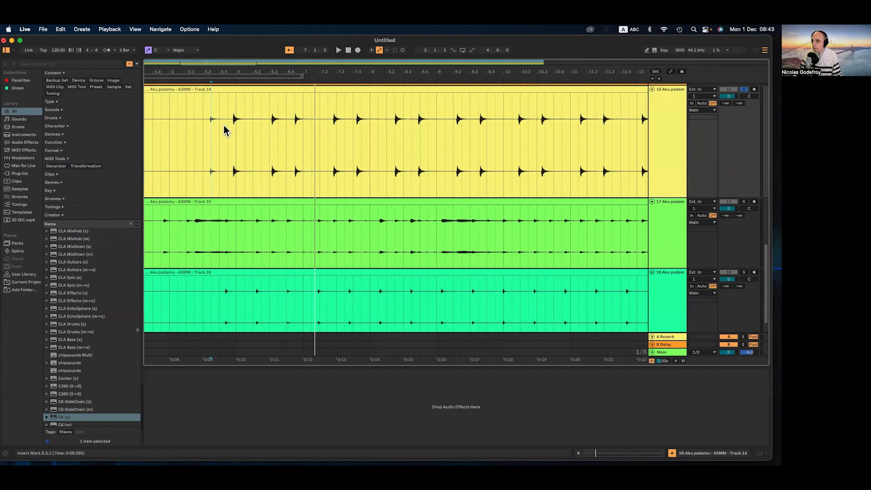
scroll(223, 131, up, 5)
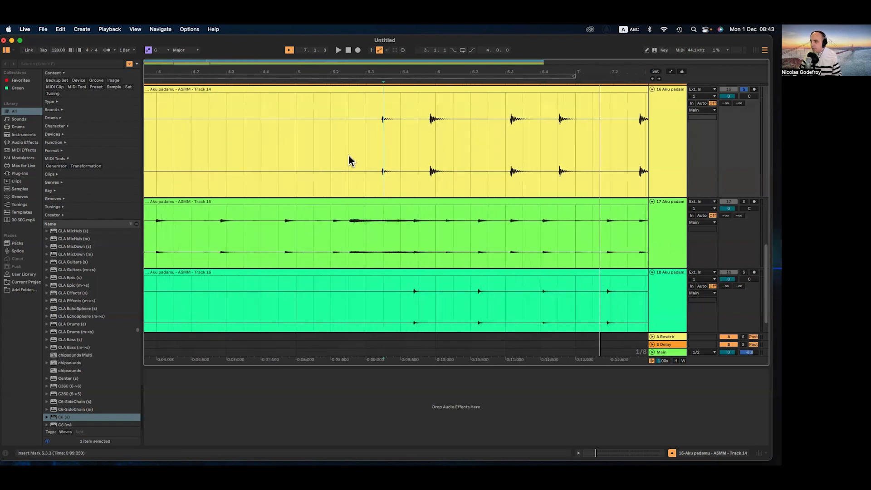
scroll(389, 171, down, 1)
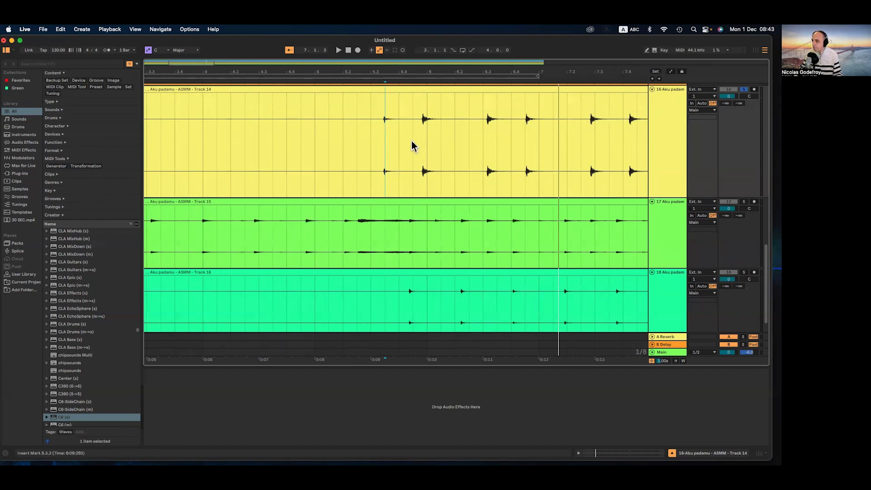
scroll(382, 149, right, 2)
scroll(378, 144, down, 5)
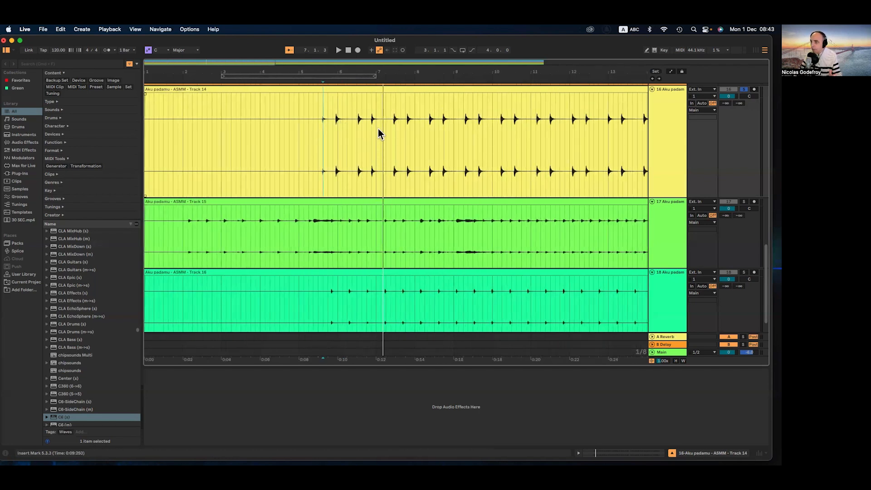
- Select the Track 14 clip and compare the Track 14 and Track 15 hits with the bar lines from bar 1
click(326, 89)
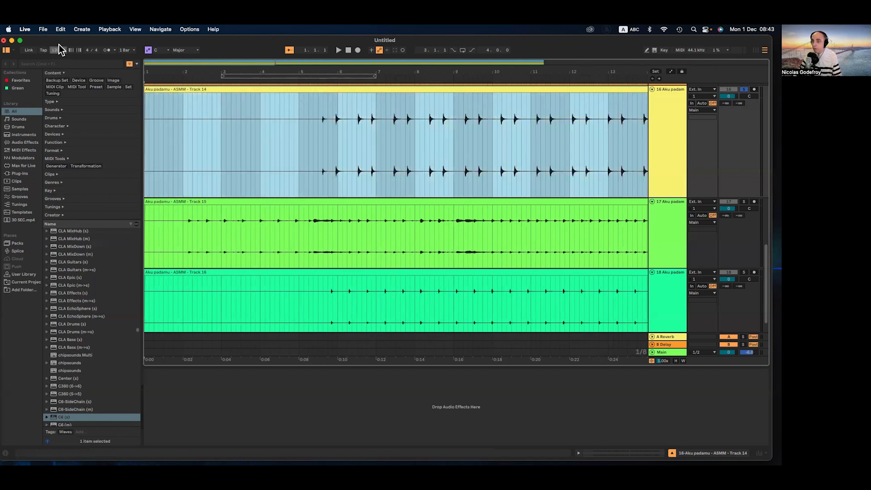
scroll(340, 136, up, 3)
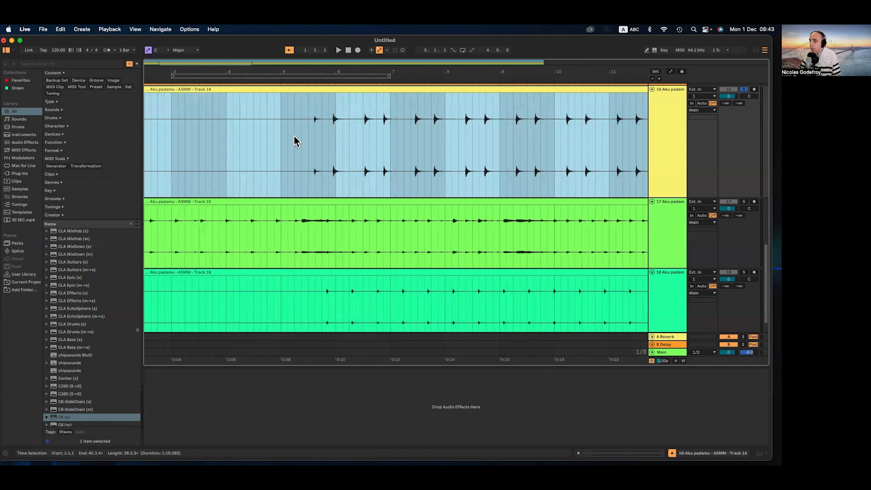
scroll(294, 136, down, 4)
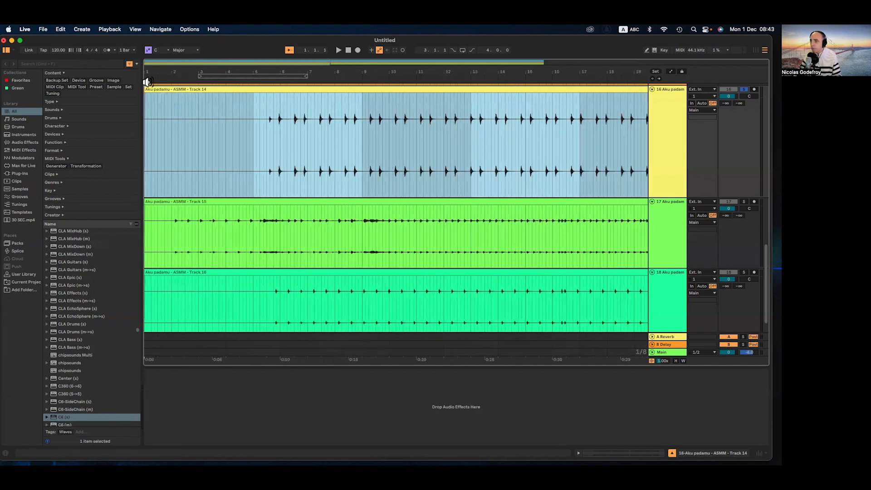
scroll(272, 124, up, 6)
scroll(265, 136, down, 5)
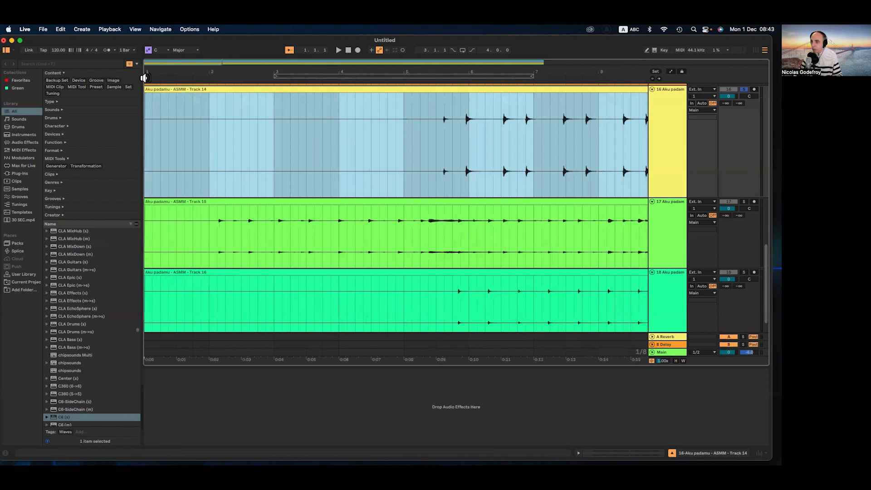
scroll(211, 235, up, 4)
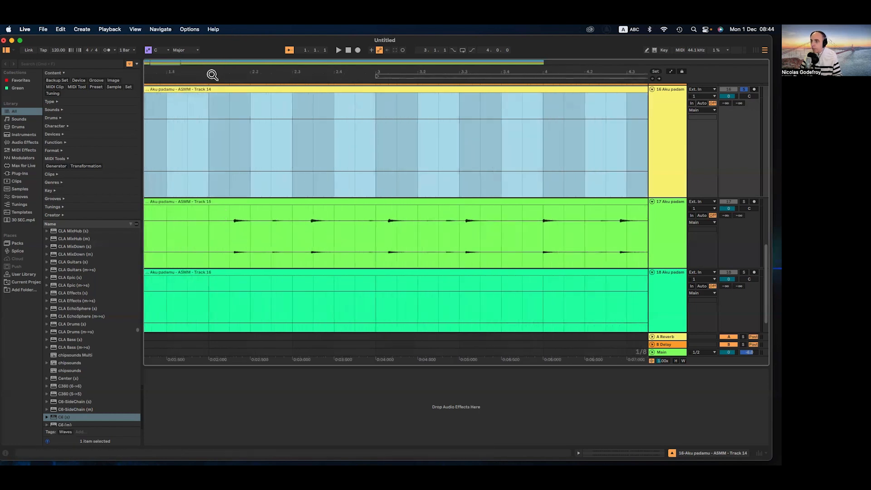
scroll(247, 226, down, 2)
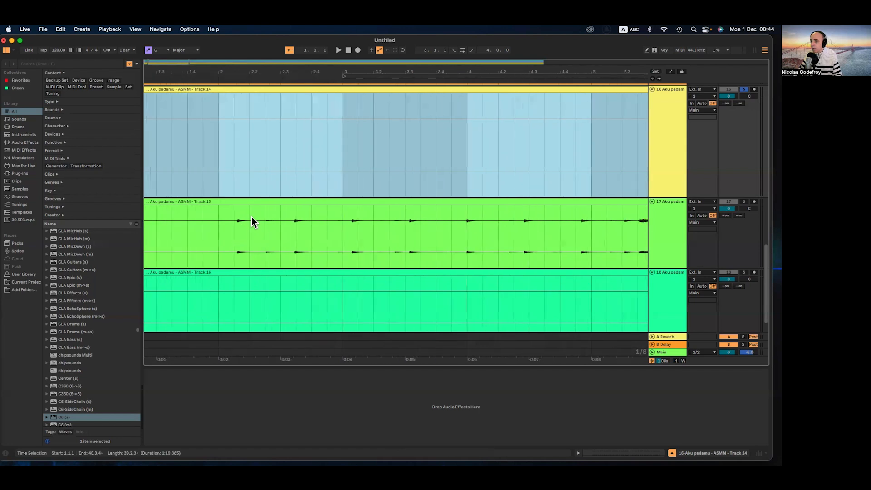
scroll(372, 218, down, 2)
scroll(358, 159, down, 1)
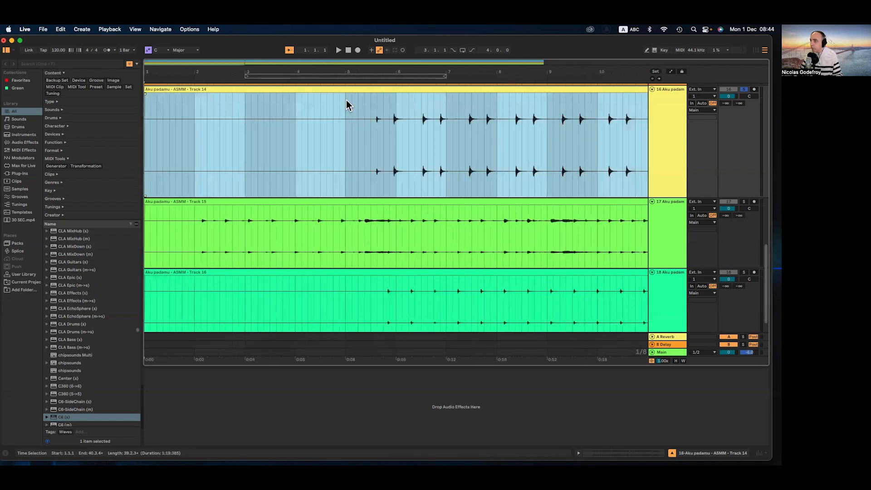
- Trim the start of the Track 14 clip to 5.3.1, just before its first hit
scroll(295, 117, up, 4)
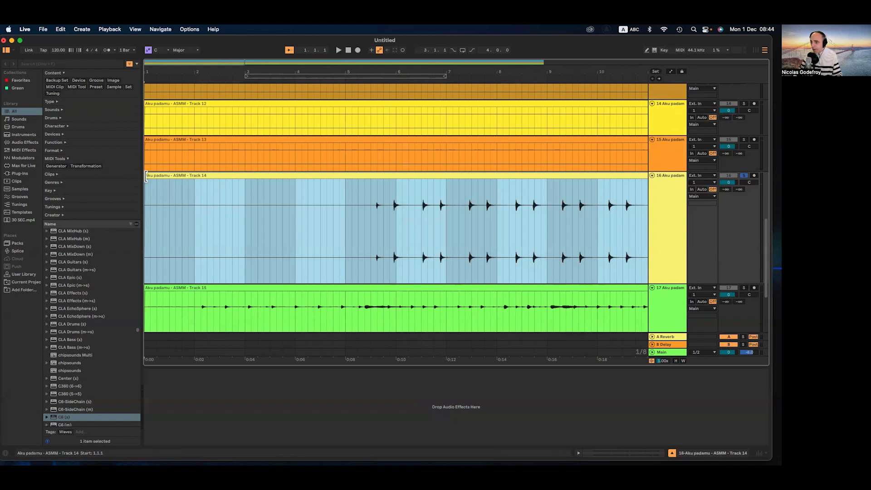
scroll(249, 205, up, 2)
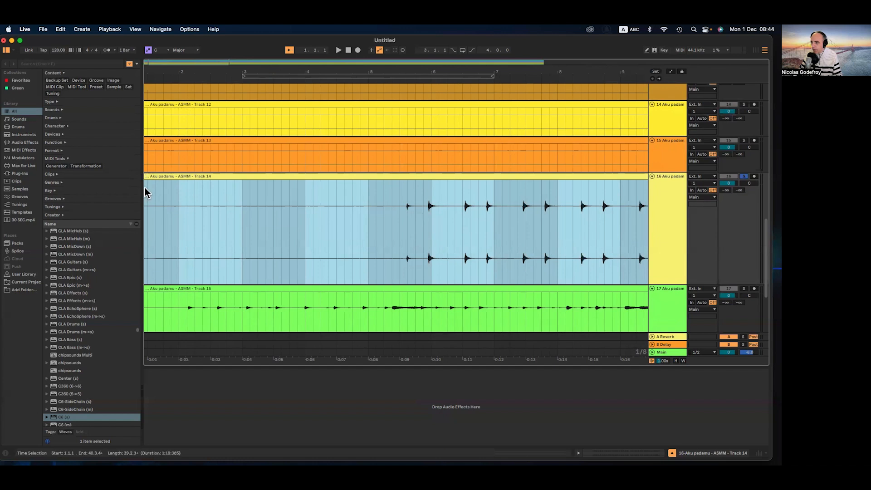
click(145, 212)
scroll(159, 210, left, 2)
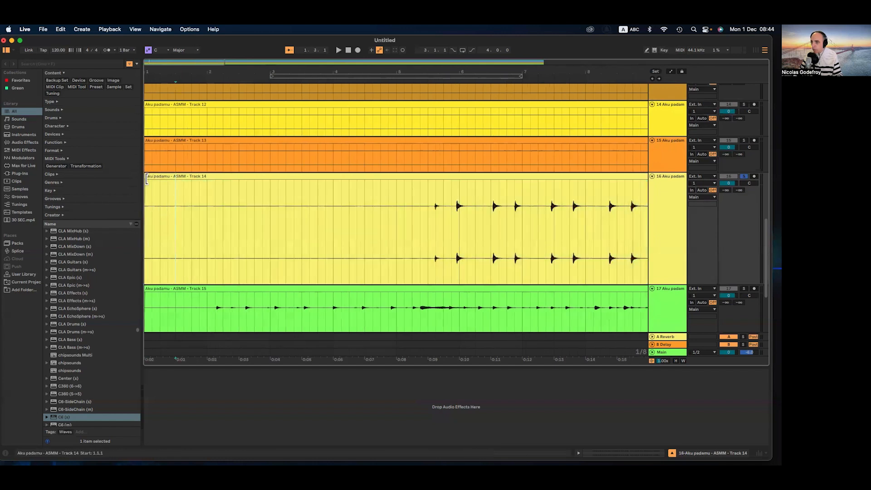
click(145, 180)
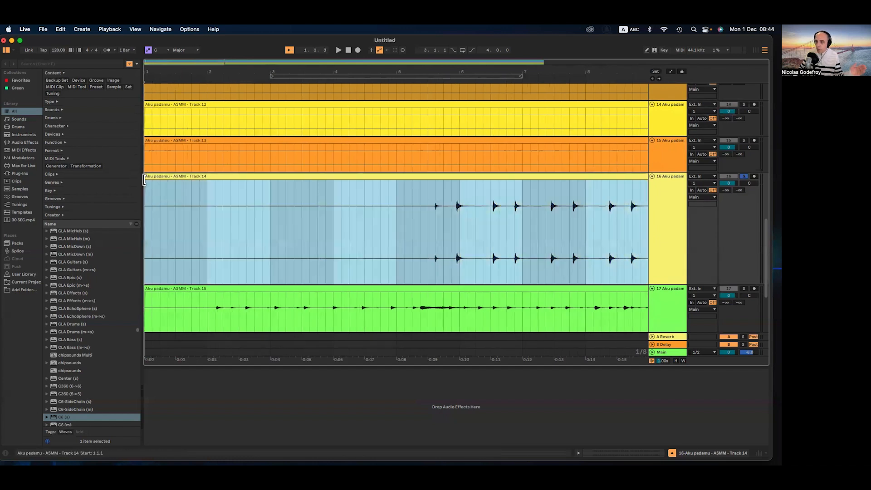
drag(145, 180, 428, 184)
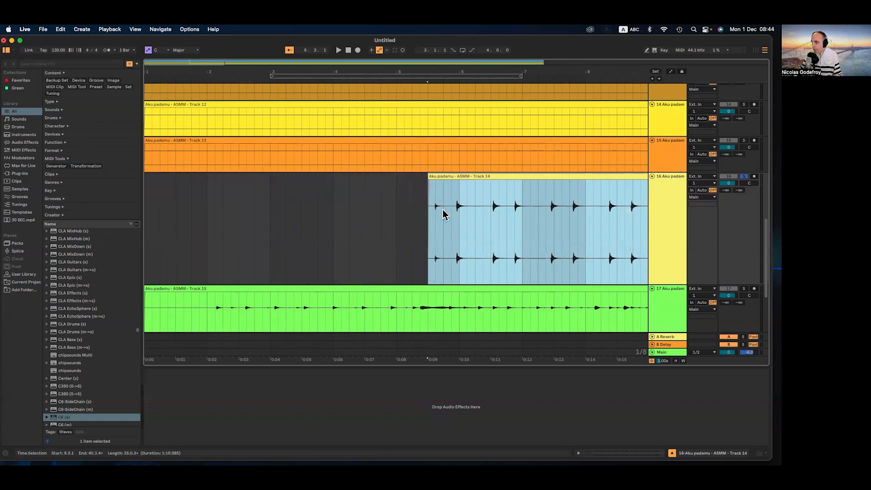
- Inspect the first transient of the trimmed Track 14 clip against the grid and the clip's start edge
scroll(443, 210, up, 10)
scroll(429, 211, up, 3)
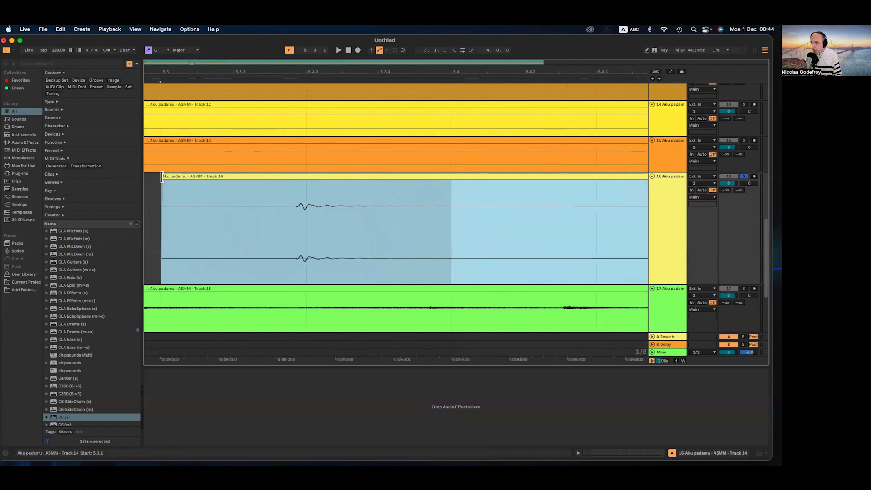
click(294, 209)
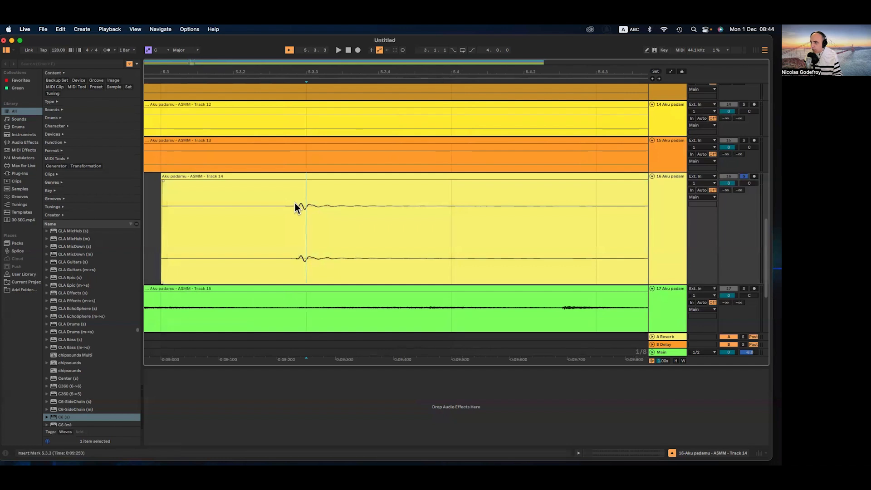
scroll(295, 206, up, 3)
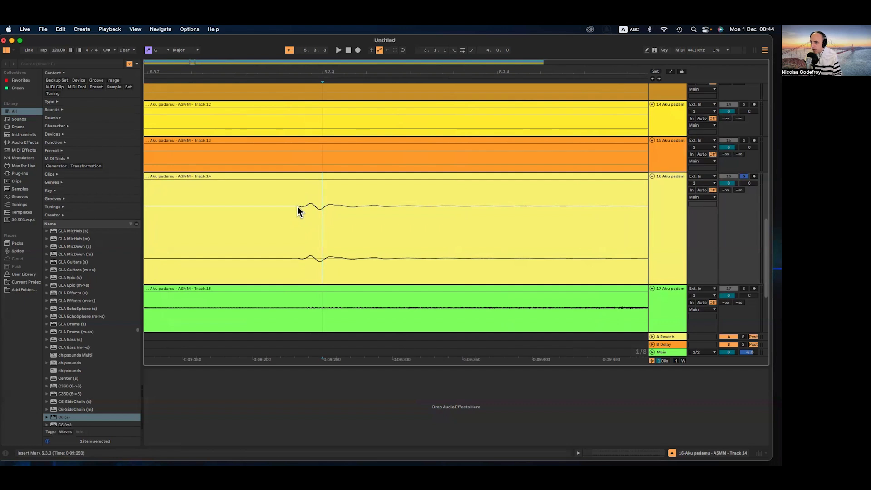
click(295, 177)
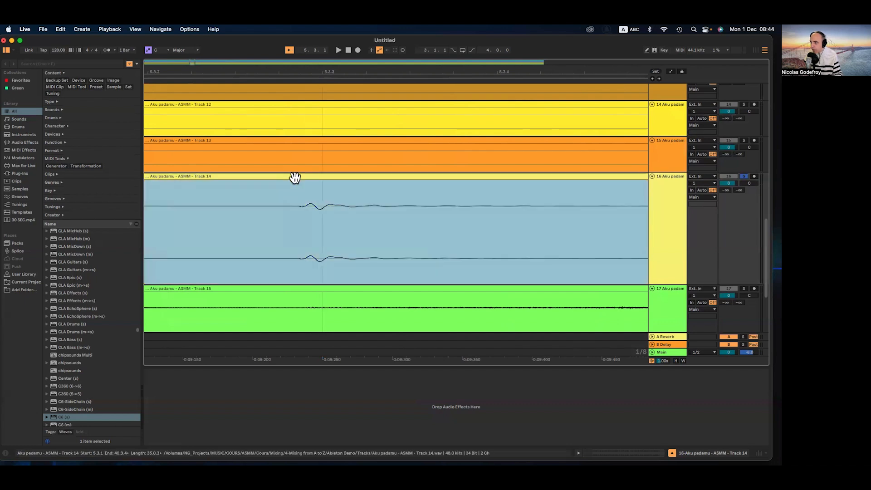
click(296, 208)
scroll(296, 208, left, 3)
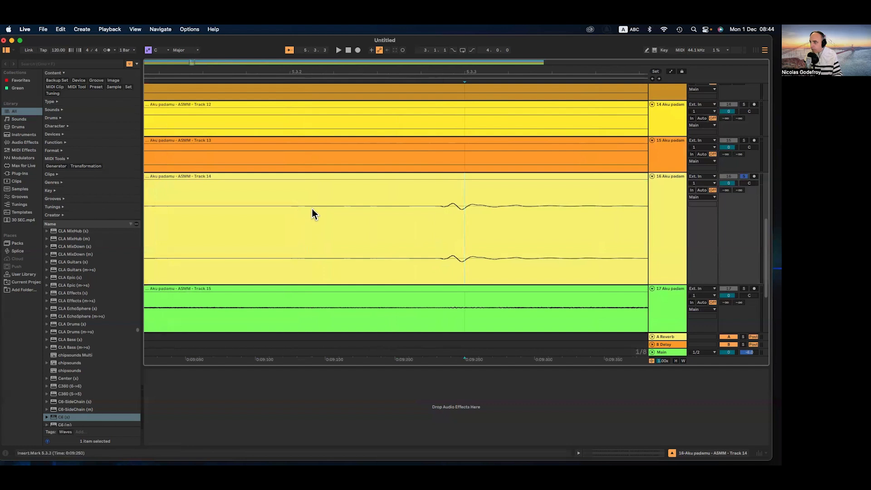
scroll(312, 209, down, 3)
mouse_move(217, 180)
mouse_down()
mouse_move(338, 187)
mouse_move(217, 178)
mouse_up()
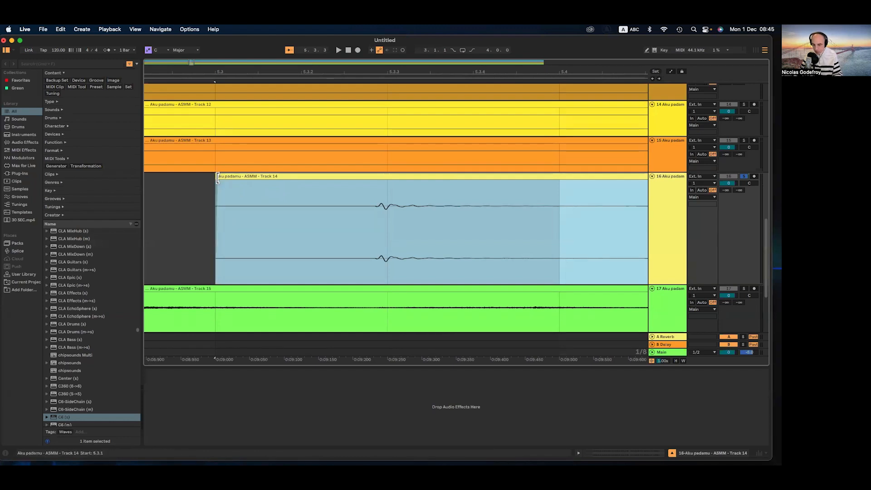
- Trim the start of the Track 14 clip further, to just past 5.3.2, right at the onset of its first hit
drag(218, 178, 380, 178)
scroll(375, 197, up, 5)
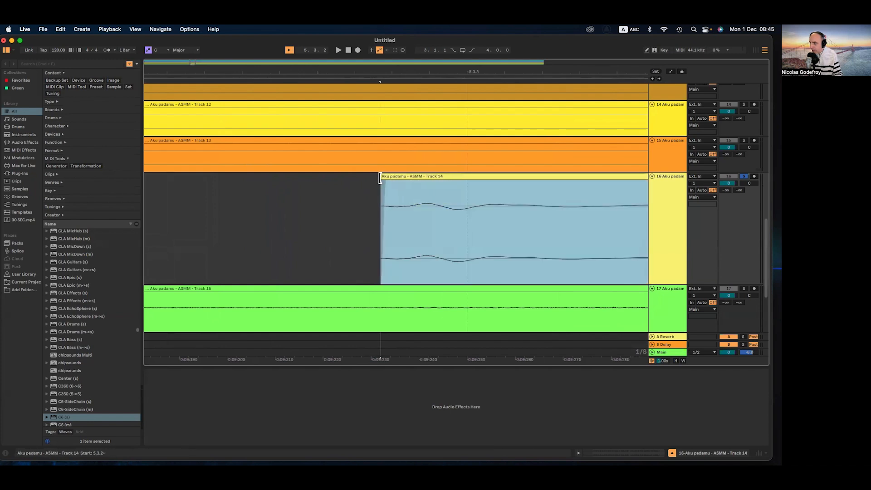
scroll(348, 197, down, 10)
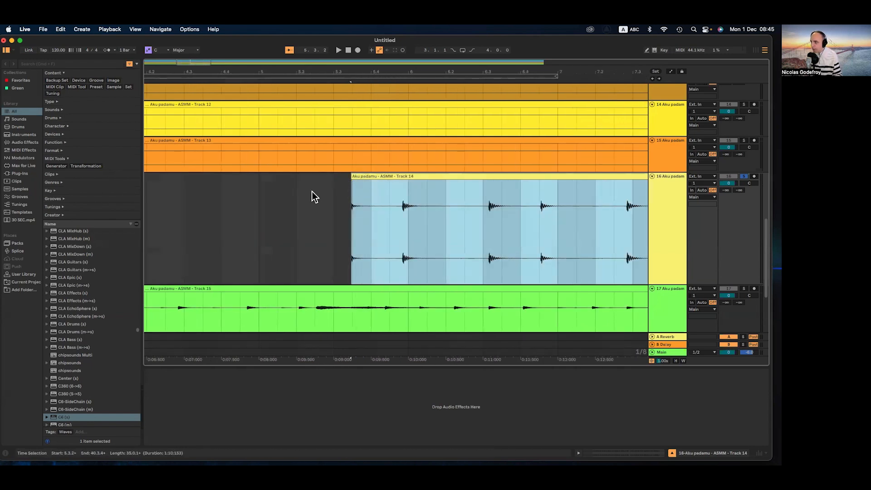
scroll(312, 191, down, 3)
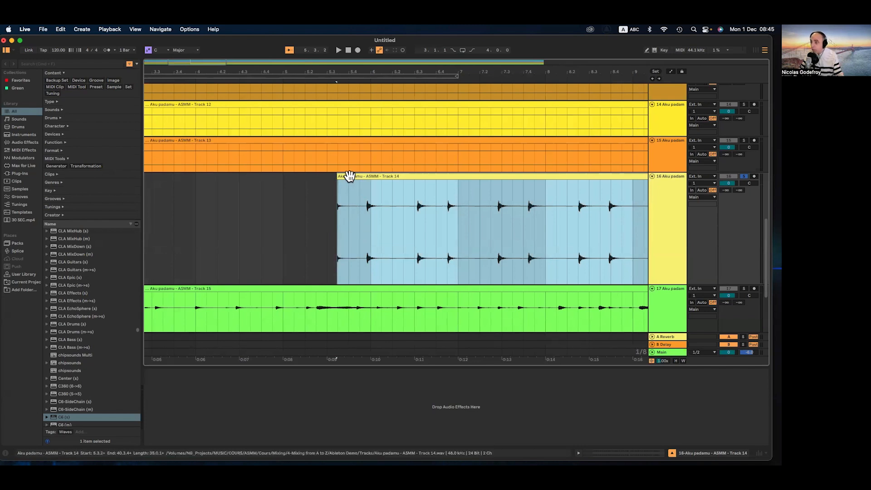
- Set the arrangement's fixed grid to 1 Bar
drag(352, 176, 298, 181)
key(super+z)
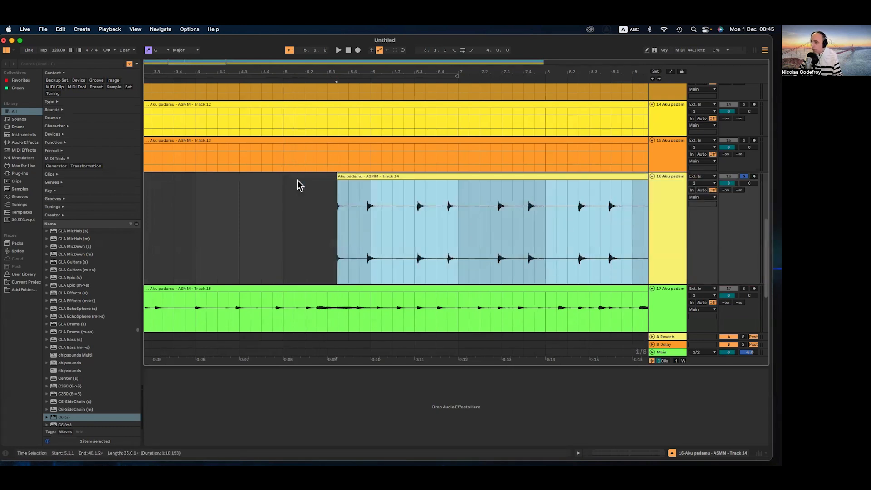
right_click(272, 209)
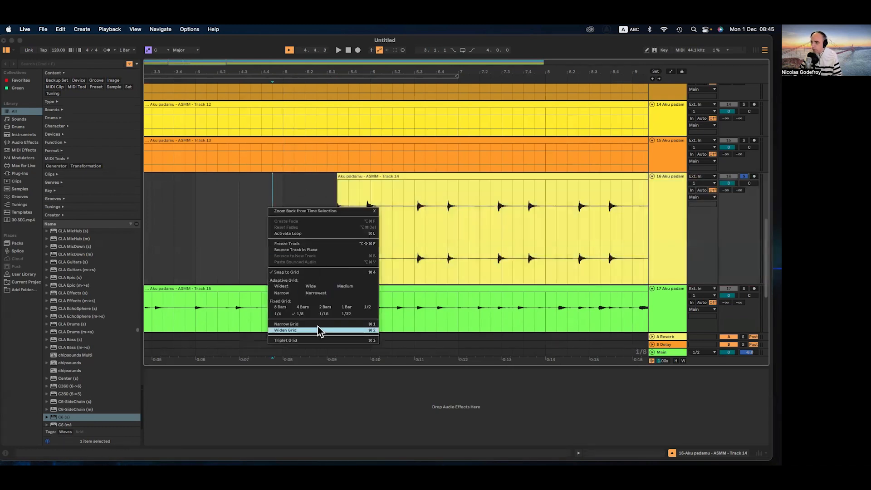
click(345, 307)
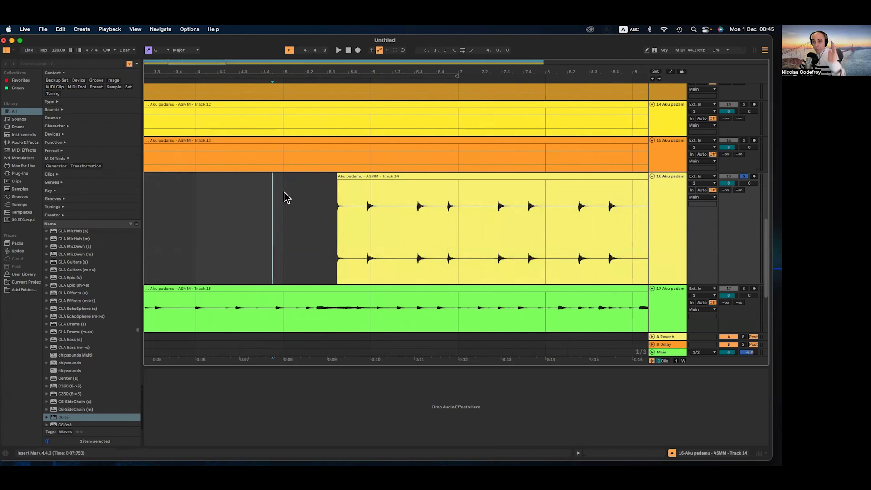
- Move the trimmed Track 14 clip so that it starts exactly on bar 5 (5.1.1)
scroll(296, 225, up, 3)
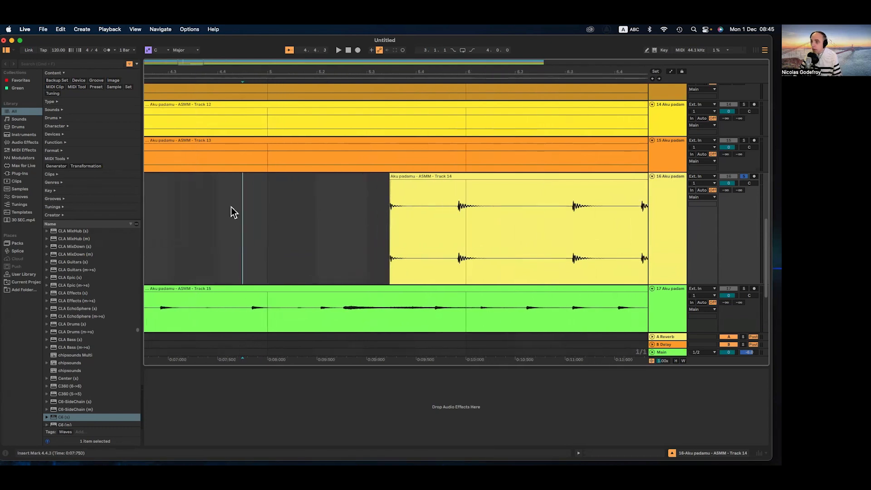
drag(410, 177, 348, 178)
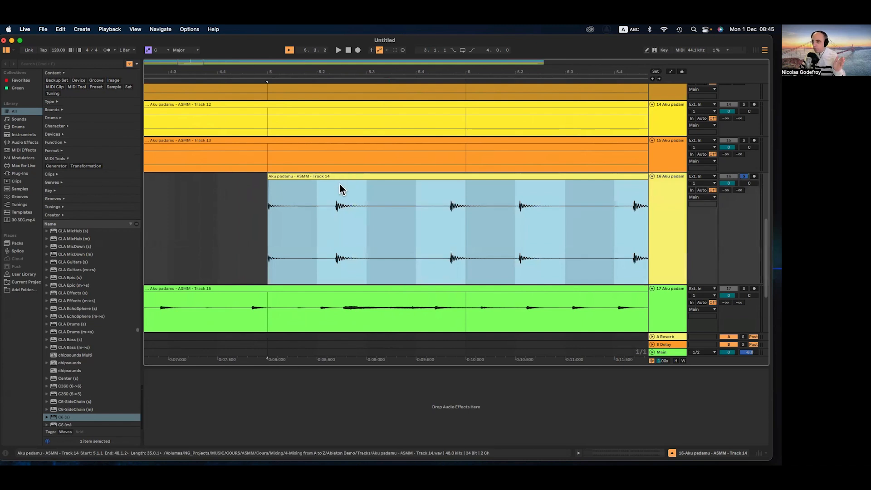
right_click(235, 198)
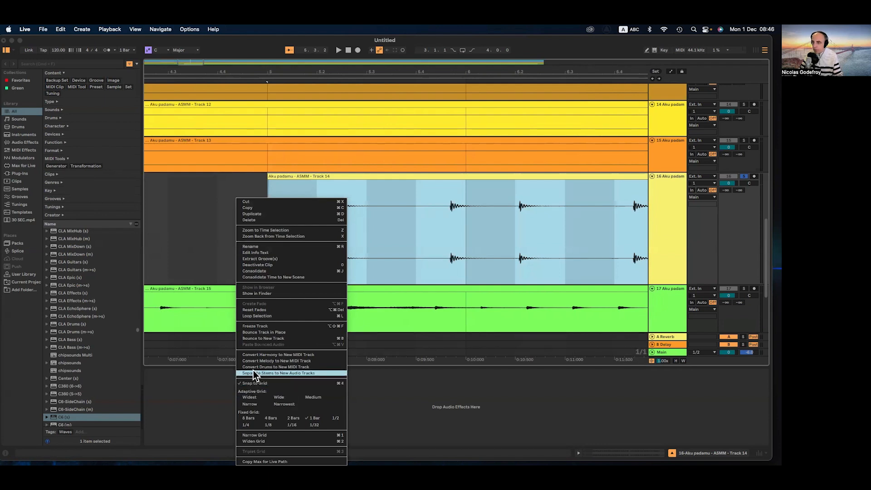
click(216, 235)
- Compare the Track 14 hits with the bar lines and set the project tempo to 130 BPM
scroll(214, 208, down, 6)
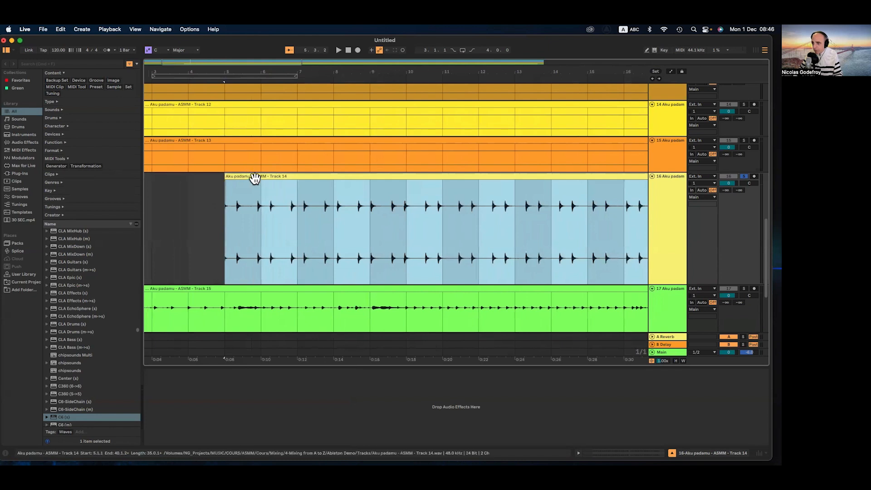
scroll(228, 195, up, 3)
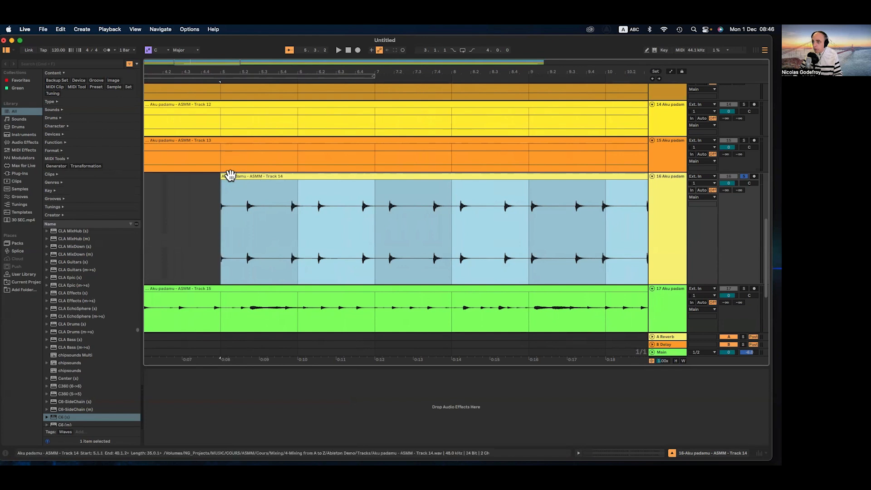
scroll(231, 224, up, 4)
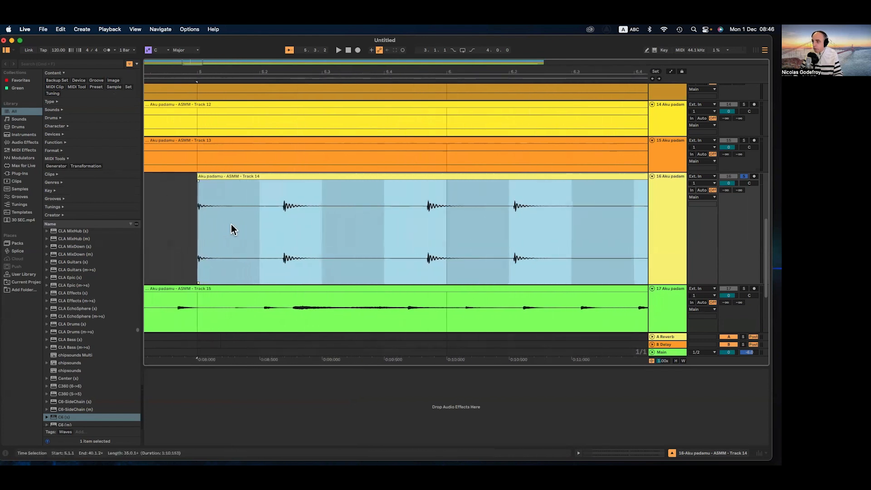
scroll(230, 225, down, 4)
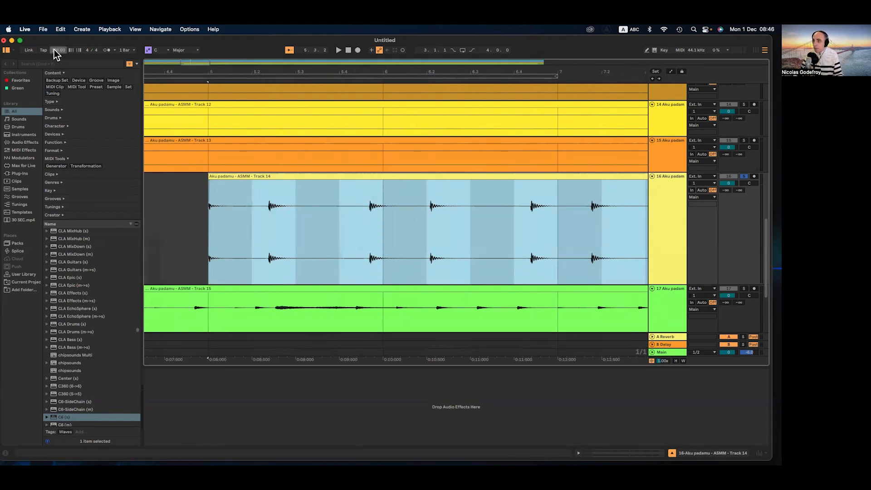
drag(54, 50, 53, 43)
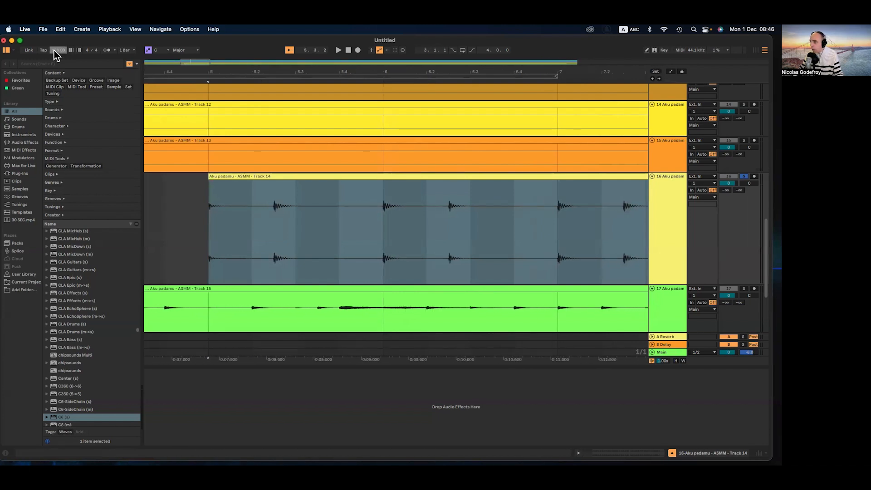
- Check how the Track 14 hits from bar 5 onward line up with the bar lines at the new tempo
scroll(413, 260, up, 5)
scroll(349, 249, down, 3)
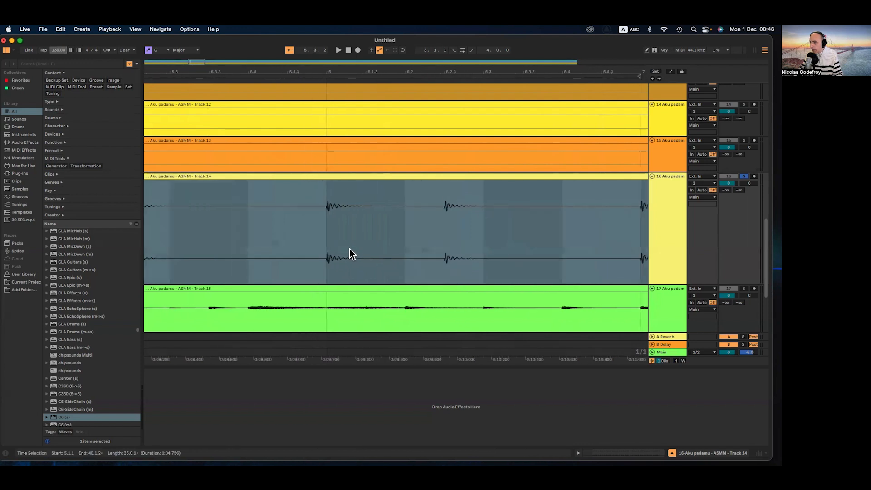
scroll(349, 248, down, 3)
scroll(203, 202, down, 4)
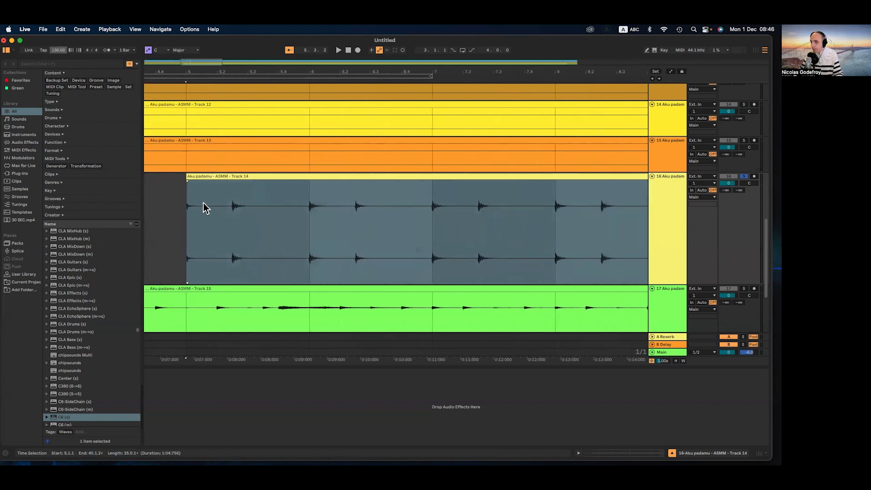
click(215, 176)
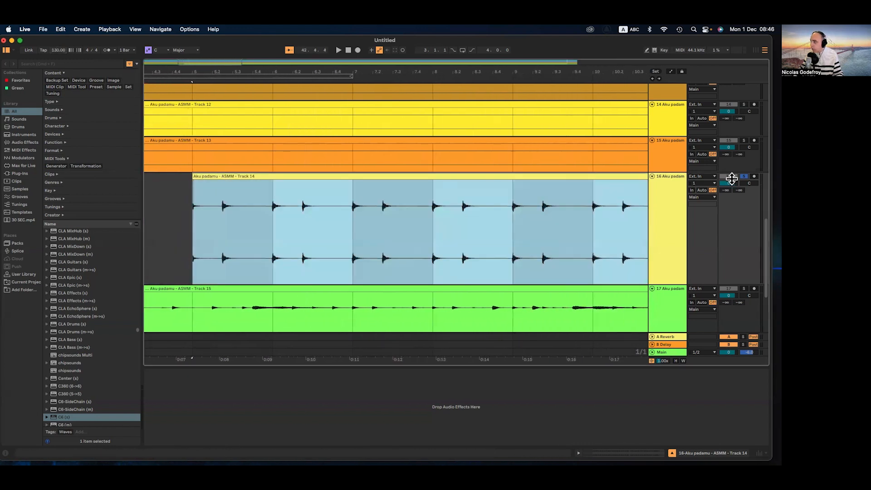
scroll(278, 195, left, 2)
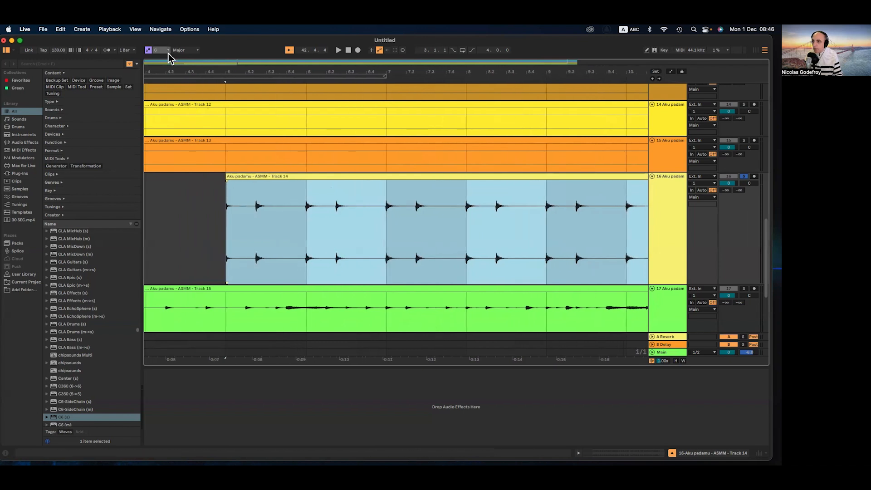
- Turn on the metronome and play Track 14 from bar 4 to hear its hits against the beat, stopping after a few bars
click(107, 50)
scroll(236, 208, left, 6)
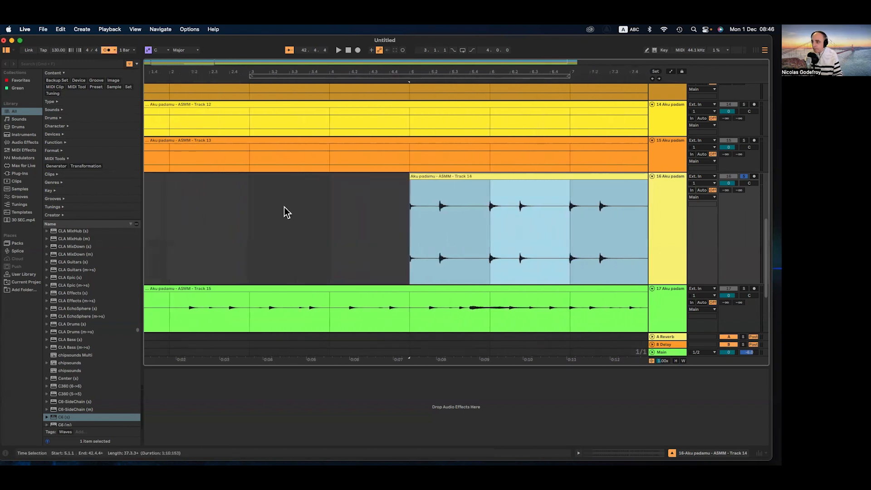
click(318, 202)
key(space)
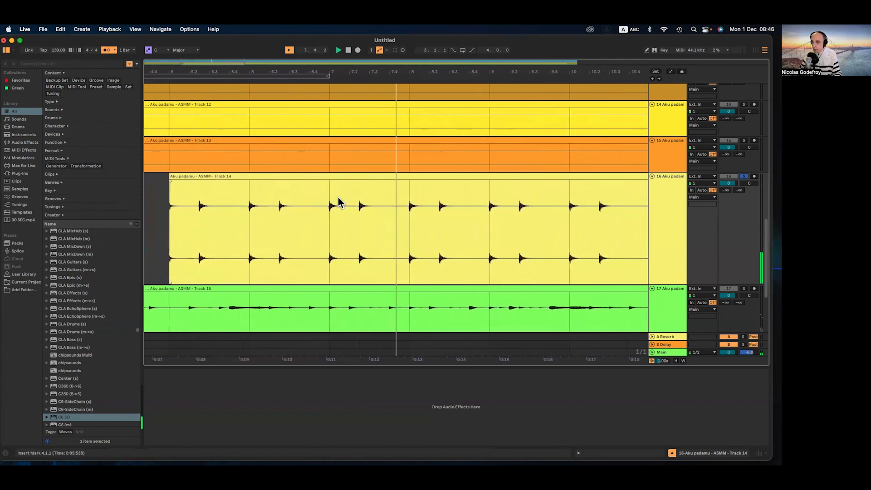
key(space)
- Examine how the Track 14 hits line up with the bar lines through the middle and end of the clip
scroll(377, 201, down, 5)
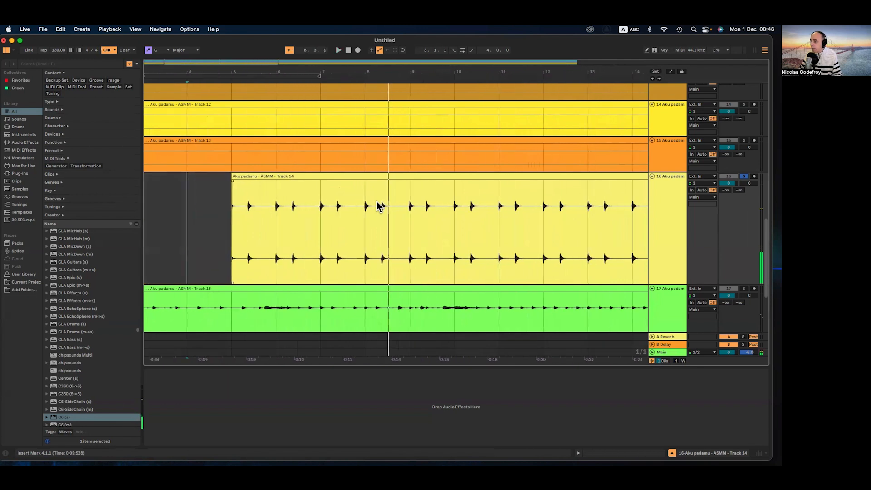
scroll(371, 202, right, 10)
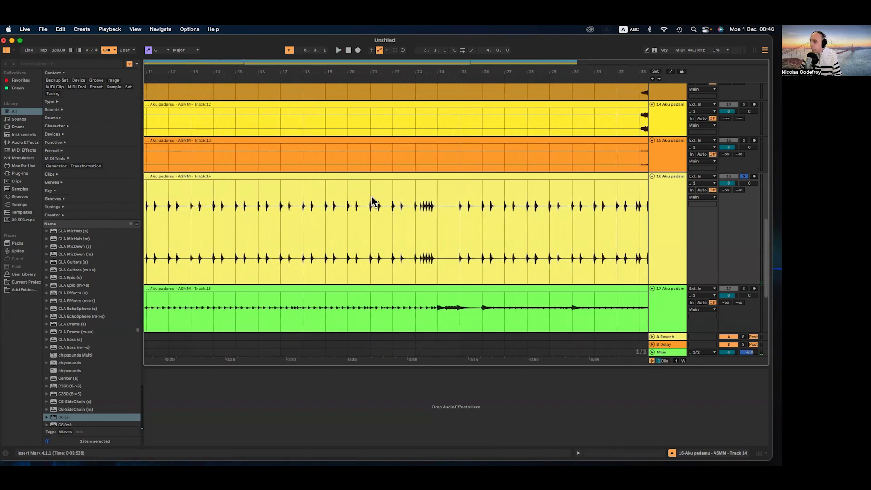
click(406, 208)
scroll(394, 213, down, 5)
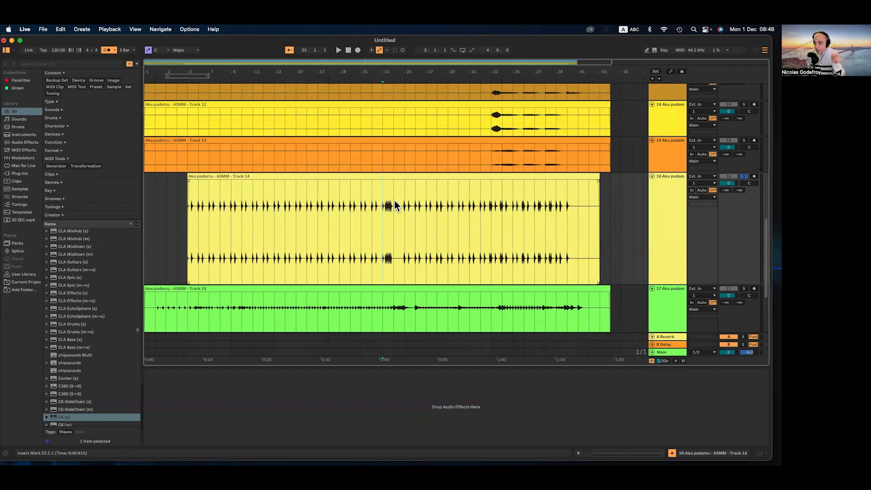
click(482, 206)
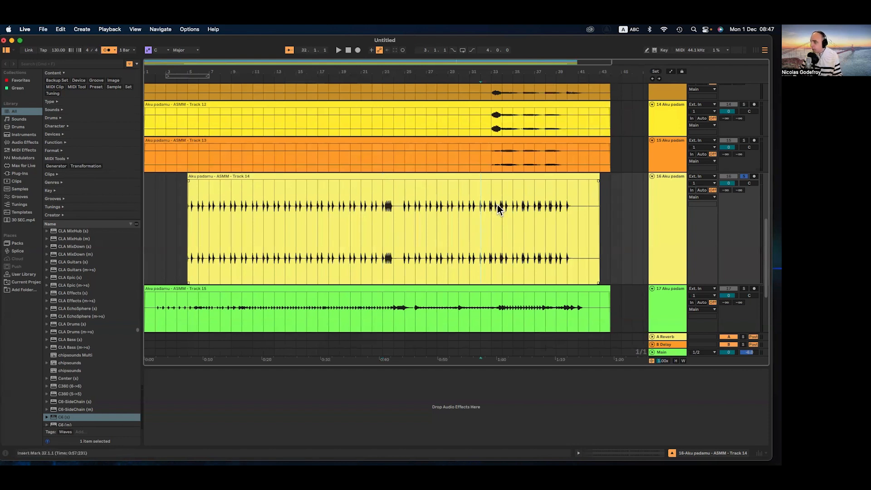
click(504, 207)
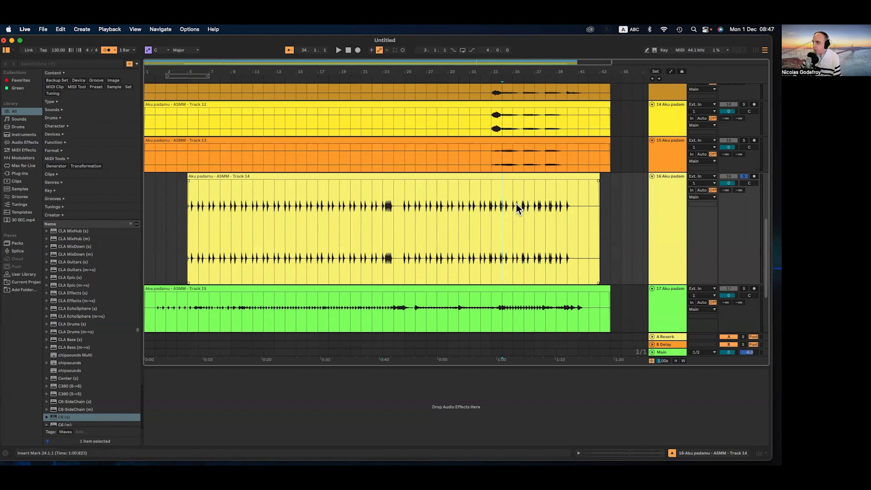
click(534, 207)
key(plus)
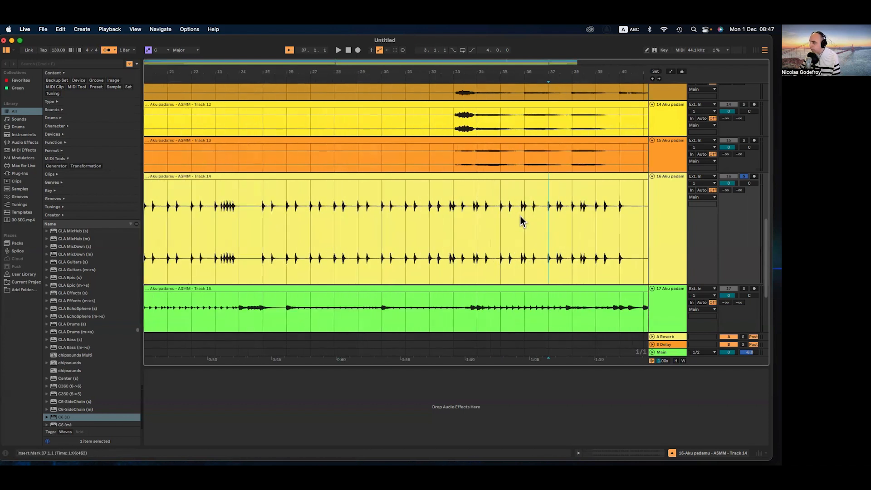
scroll(523, 216, up, 2)
scroll(519, 214, right, 5)
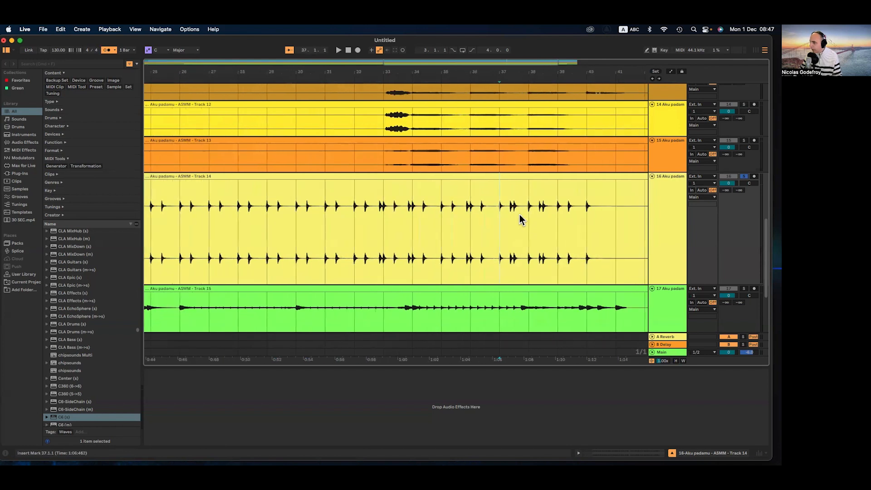
- Play the last hits of Track 14 from bar 37 against the metronome and stop playback
click(459, 210)
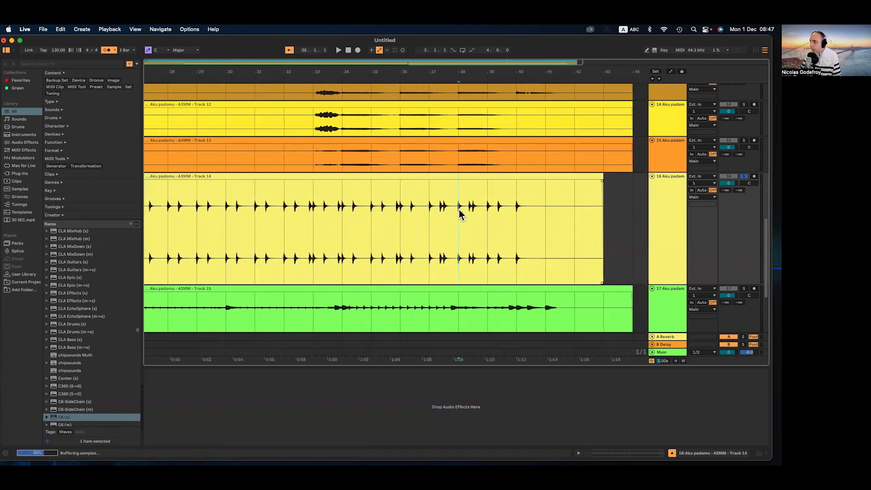
key(plus)
key(plus)
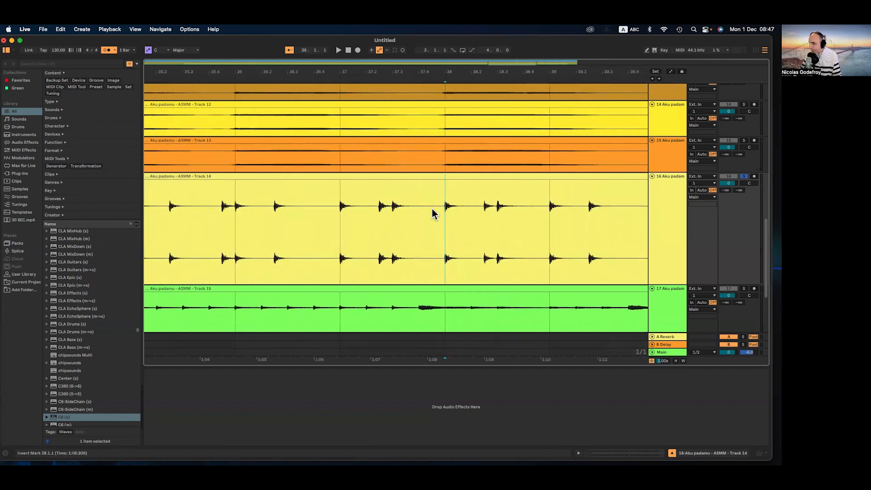
key(space)
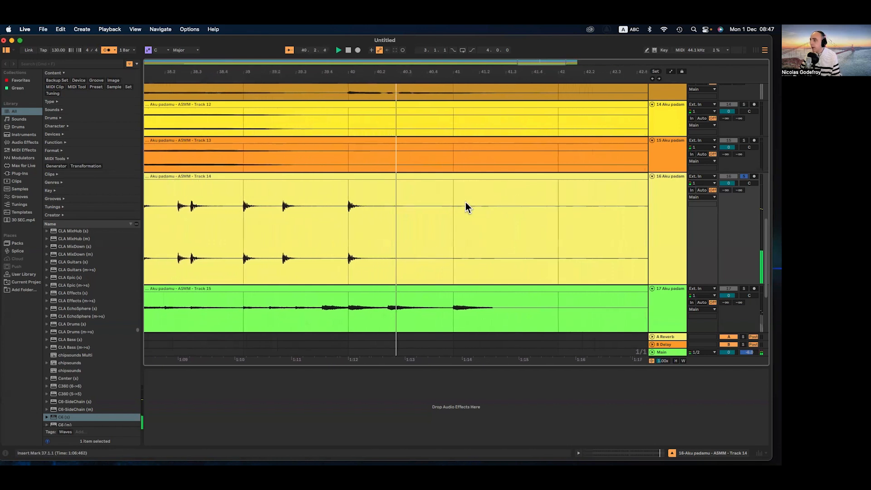
key(space)
- Turn off the metronome
scroll(438, 203, down, 5)
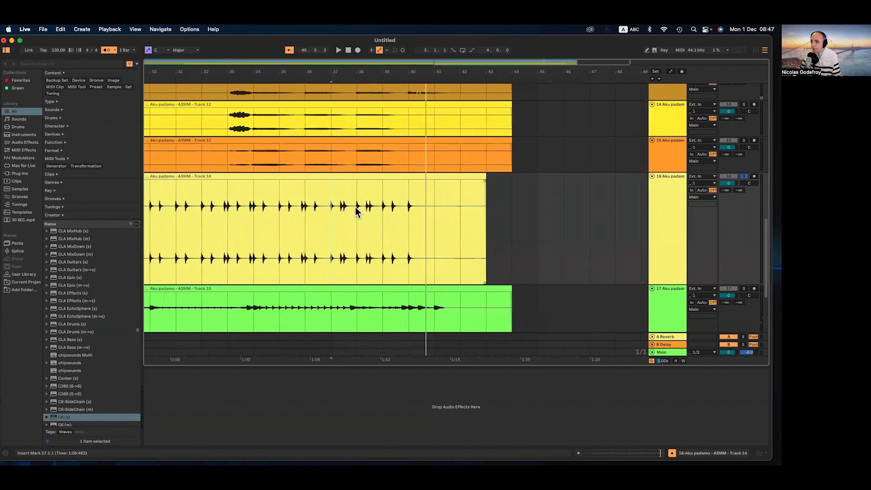
scroll(355, 207, left, 5)
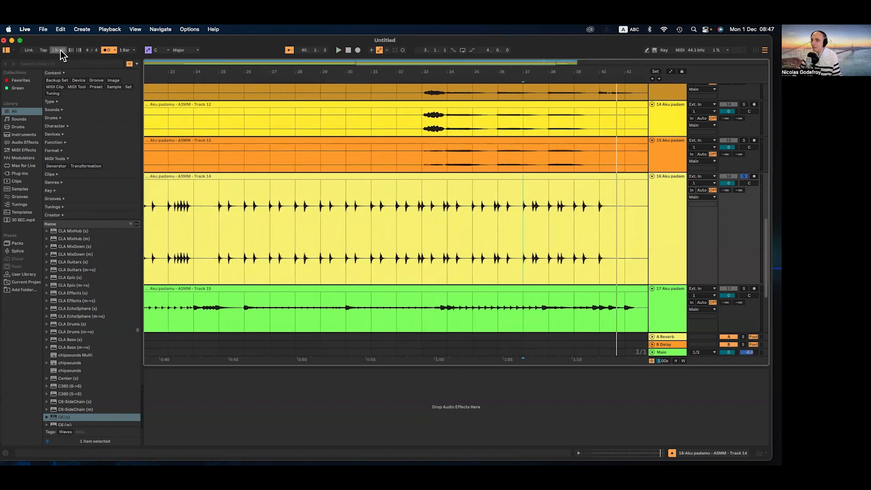
click(106, 48)
- Lower the project tempo to 127 BPM and inspect the Track 14 hits against the bar lines
scroll(277, 193, down, 6)
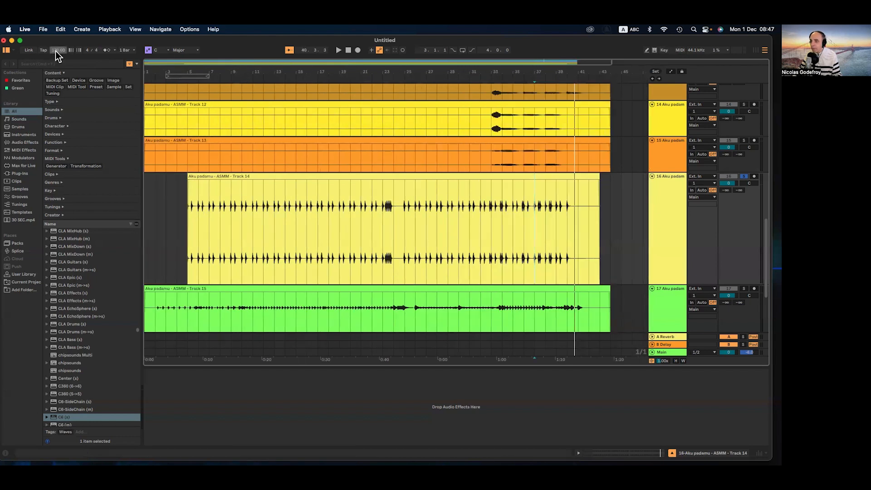
drag(55, 50, 56, 46)
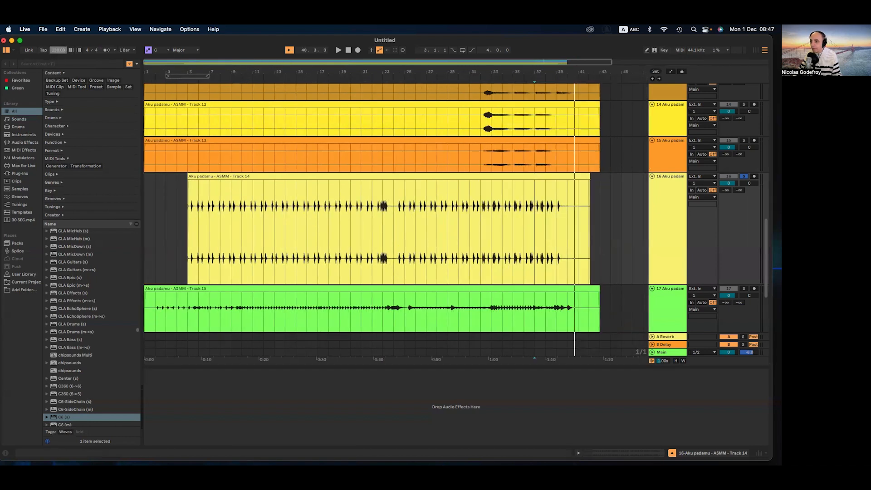
scroll(244, 210, up, 5)
scroll(244, 210, left, 8)
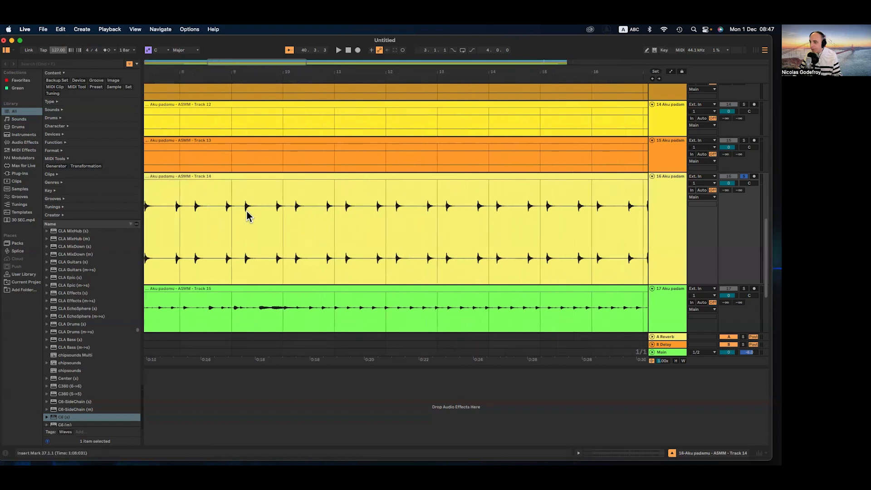
- Raise the project tempo to 129 BPM and check the first Track 14 hits against the bar lines
scroll(398, 213, up, 3)
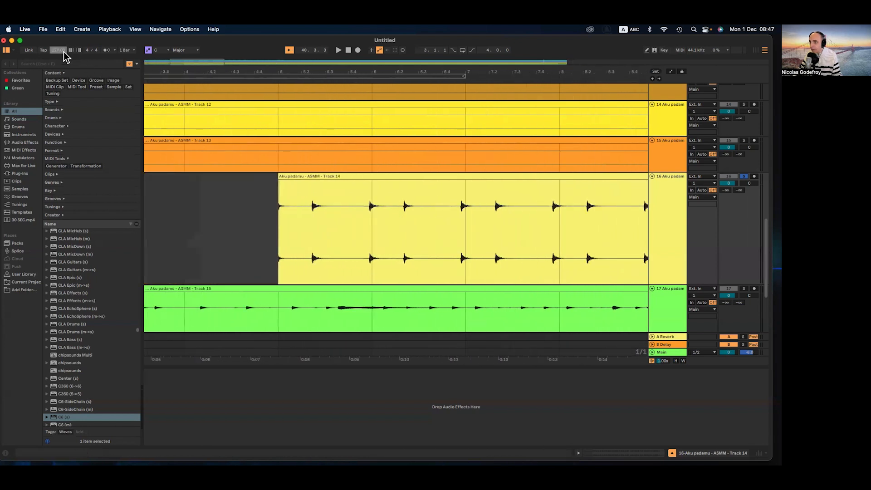
drag(59, 51, 63, 60)
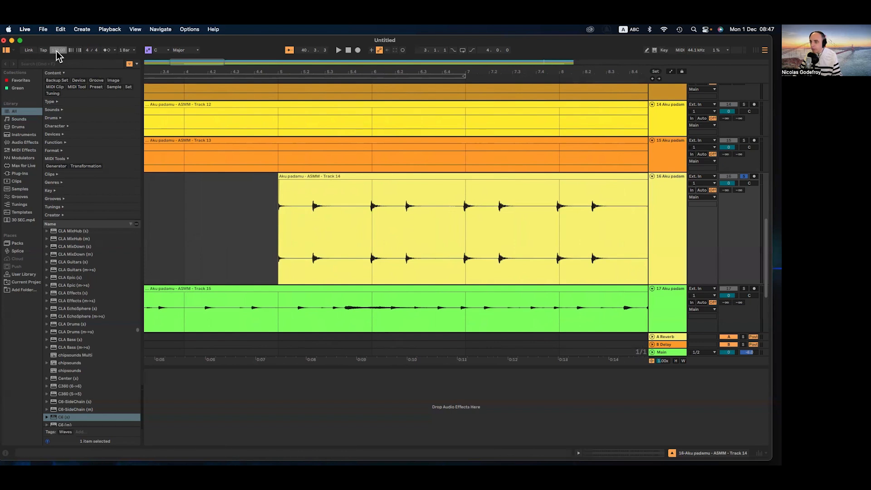
scroll(377, 197, up, 3)
scroll(372, 208, down, 2)
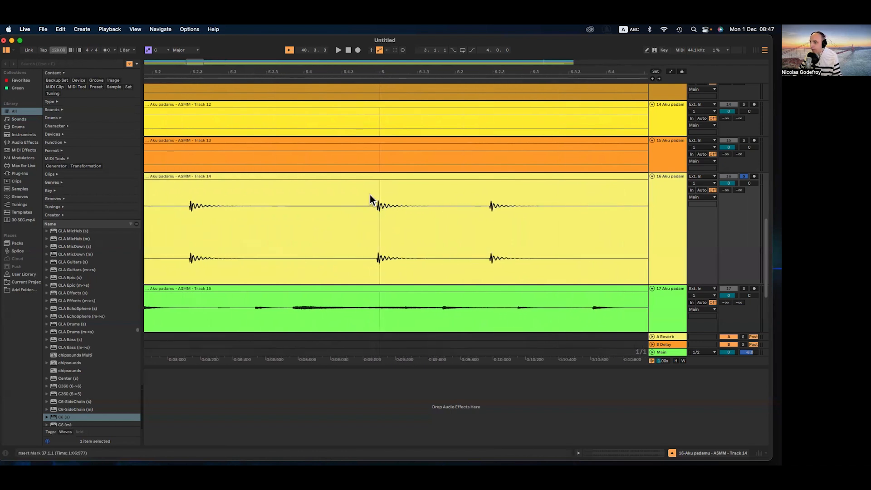
scroll(383, 209, down, 2)
scroll(382, 209, down, 2)
scroll(379, 211, right, 10)
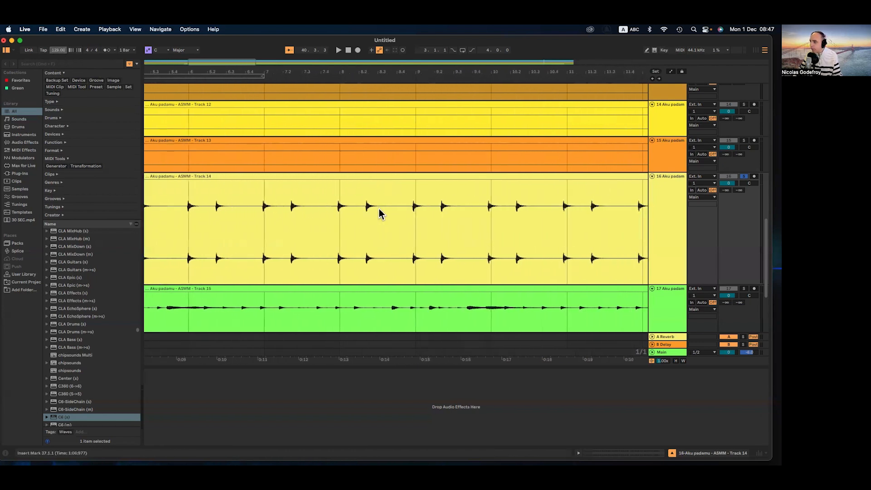
- Examine how the Track 14 hits line up with the bar lines from bar 10 to the end of the clip
scroll(276, 222, up, 3)
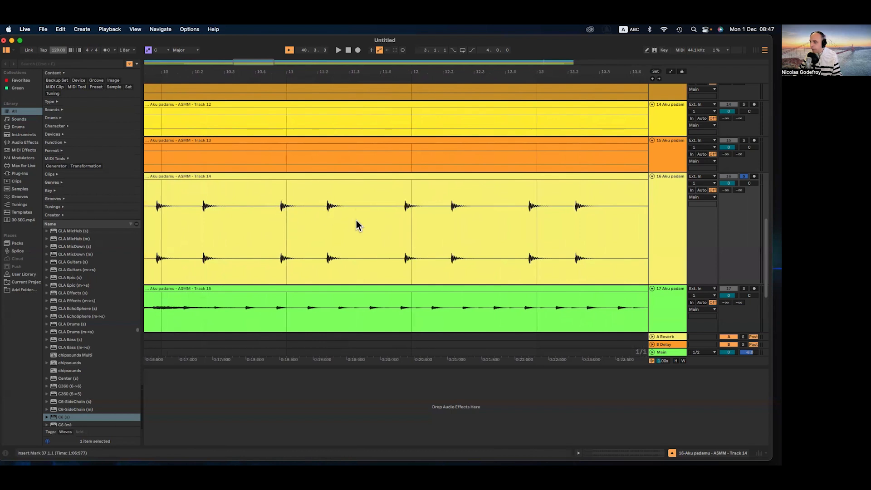
scroll(383, 224, right, 7)
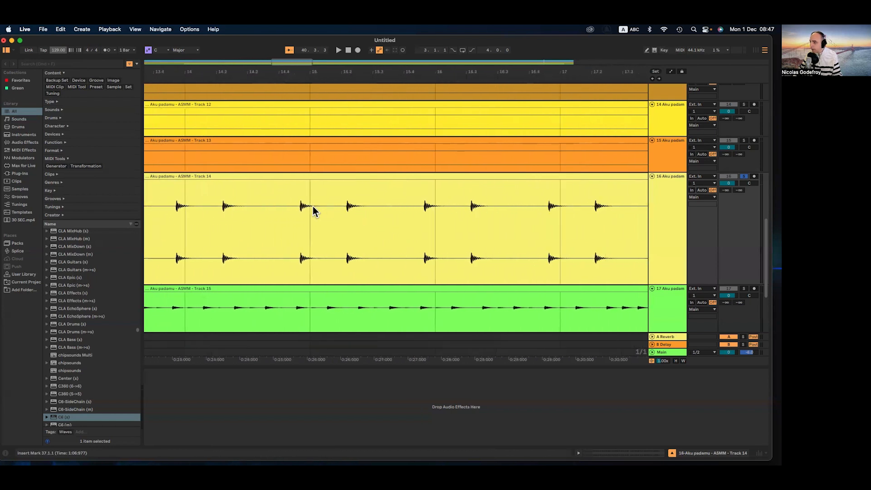
scroll(529, 207, down, 10)
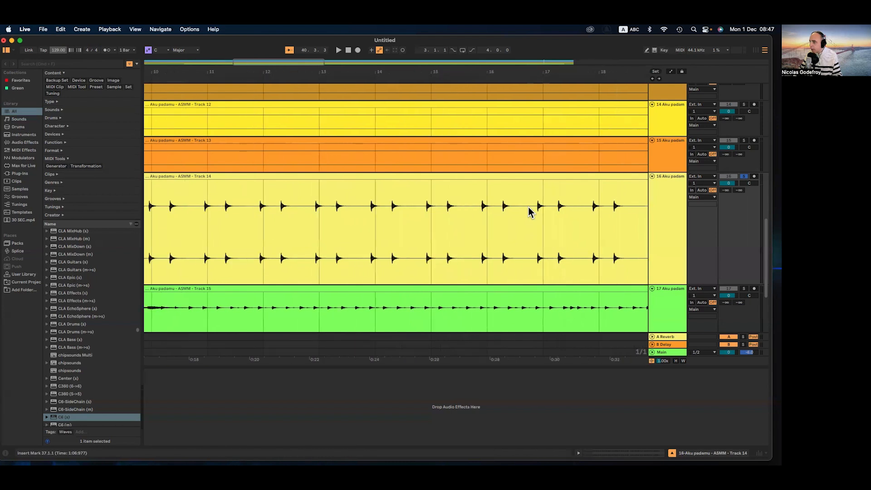
scroll(525, 210, right, 15)
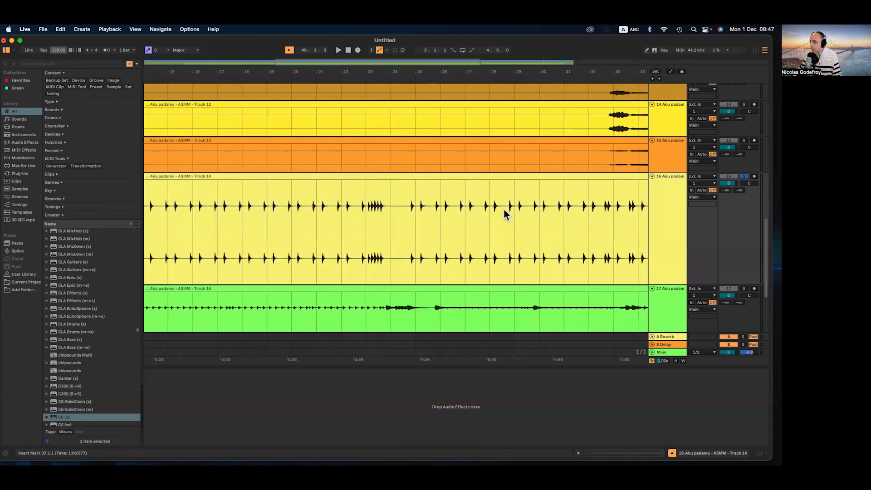
scroll(471, 214, left, 15)
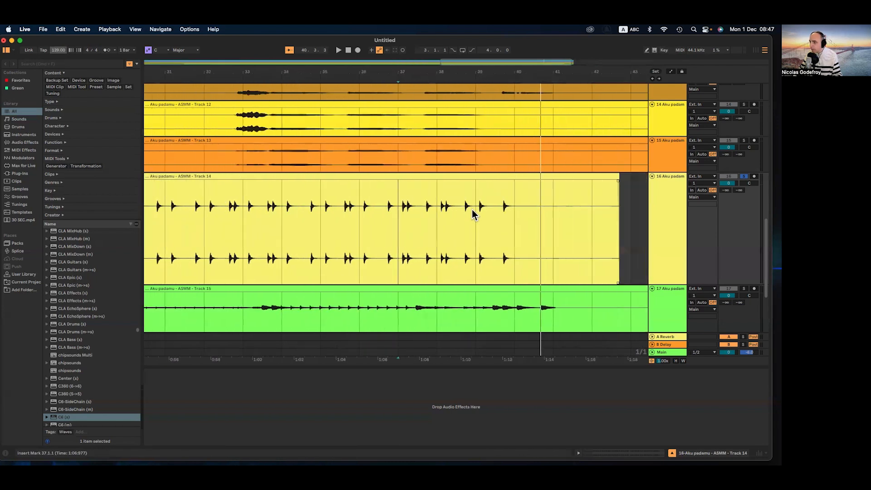
scroll(471, 213, down, 3)
scroll(467, 213, left, 5)
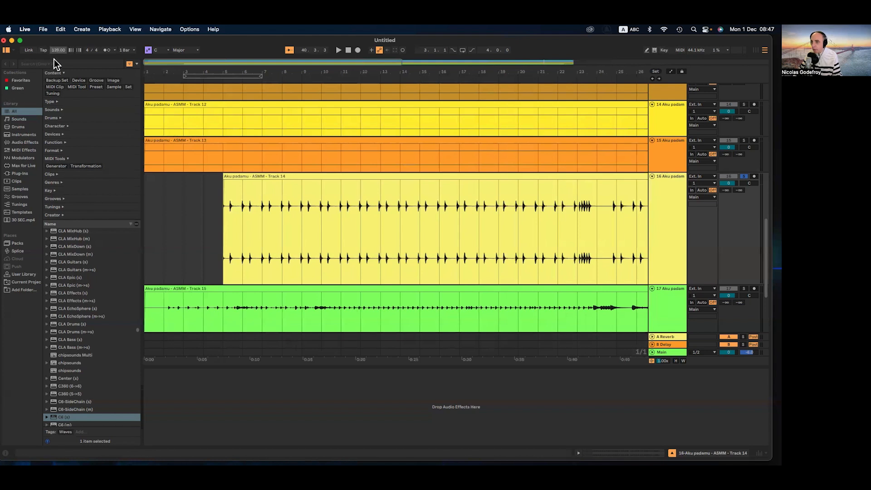
- Set the project tempo to 130 BPM and compare the whole Track 14 clip with the grid
scroll(172, 197, up, 10)
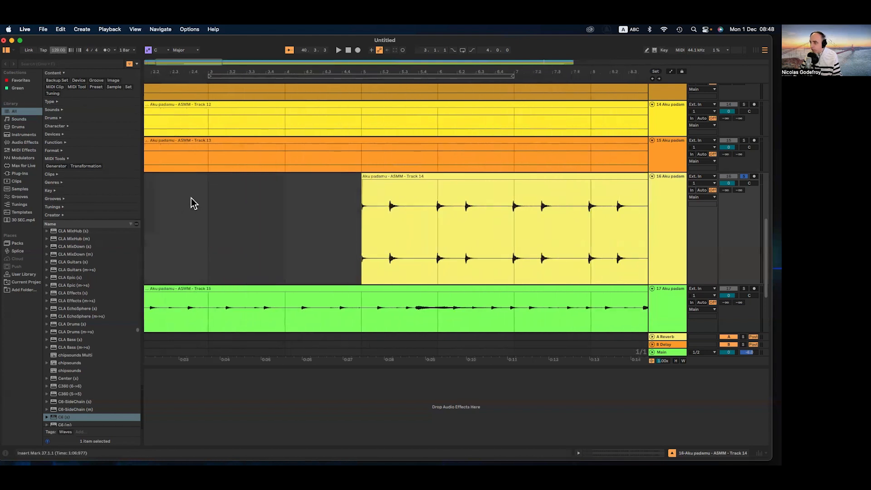
scroll(191, 195, right, 5)
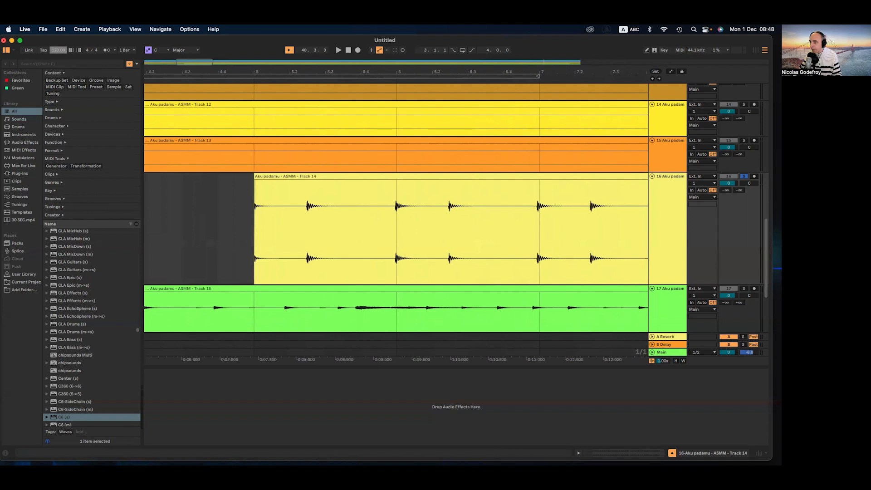
mouse_move(58, 50)
mouse_down()
mouse_move(58, 58)
mouse_move(56, 49)
mouse_up()
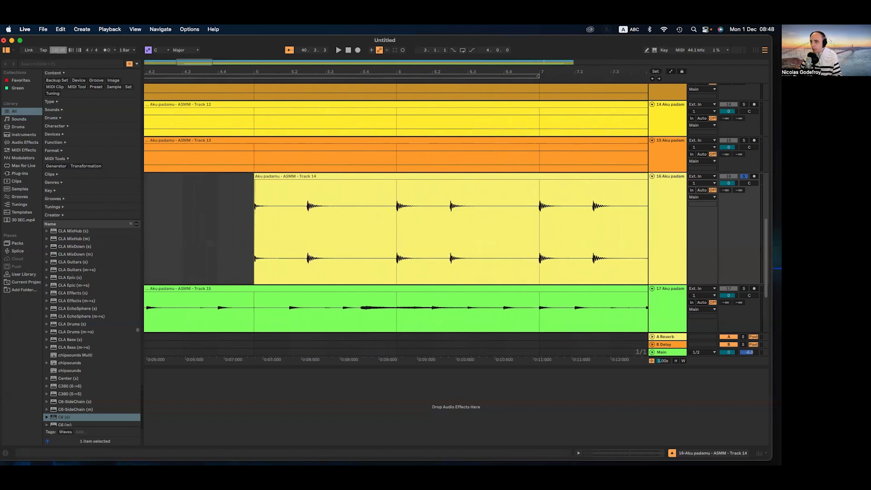
super+scroll(199, 205, down, 8)
super+scroll(199, 208, down, 6)
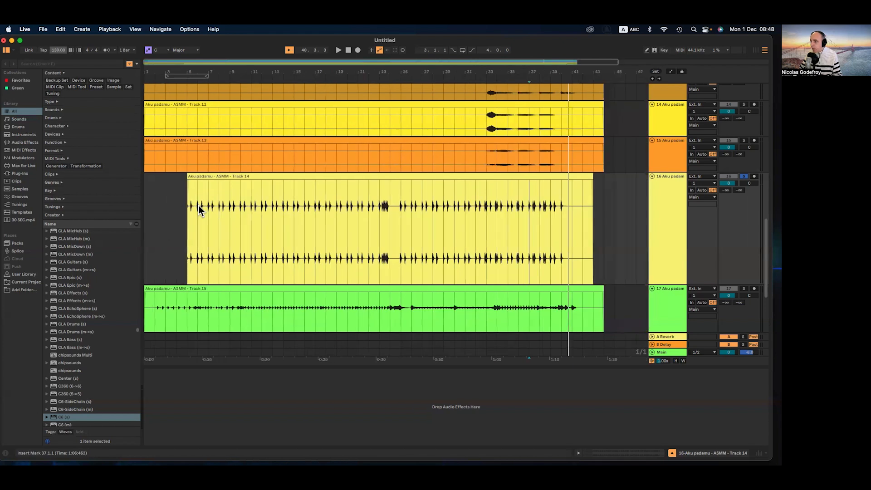
- Select the Track 14 clip and examine its start against bar 5
click(166, 212)
click(199, 175)
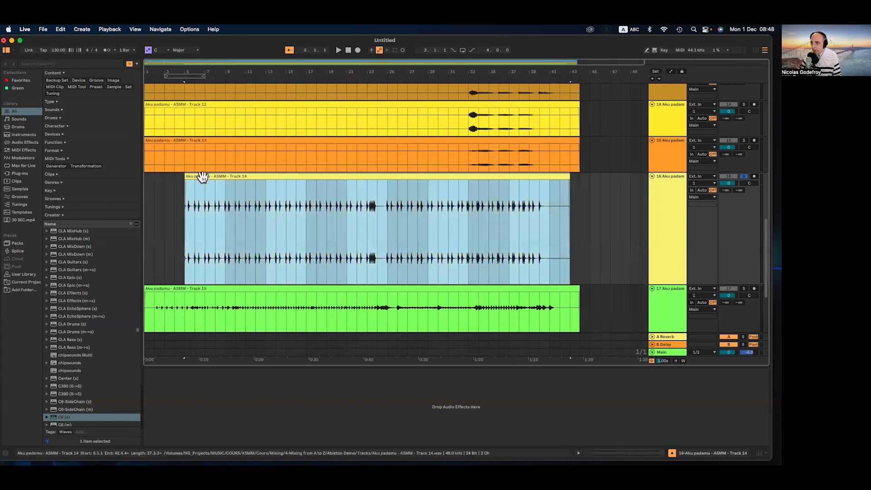
super+scroll(193, 202, up, 8)
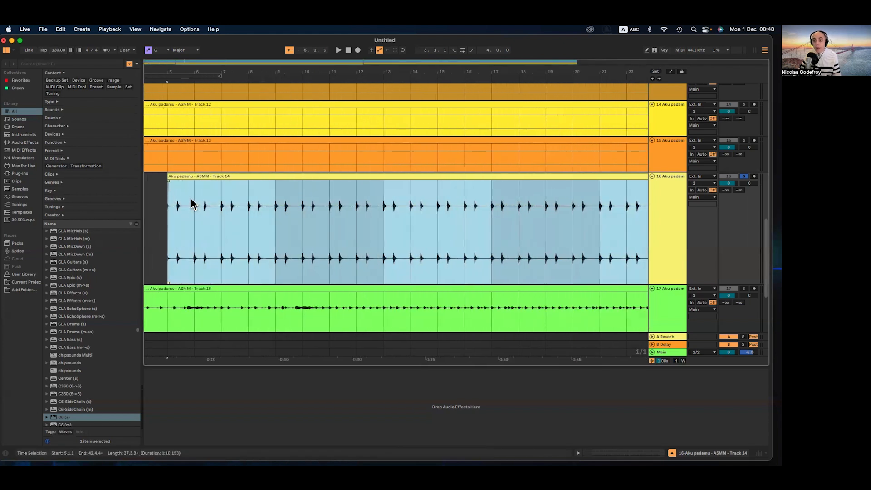
super+scroll(202, 206, up, 4)
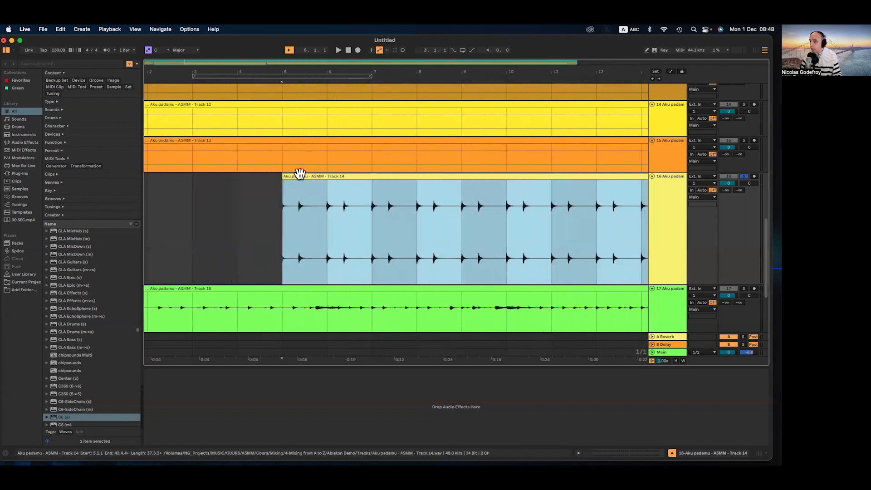
click(255, 192)
click(290, 176)
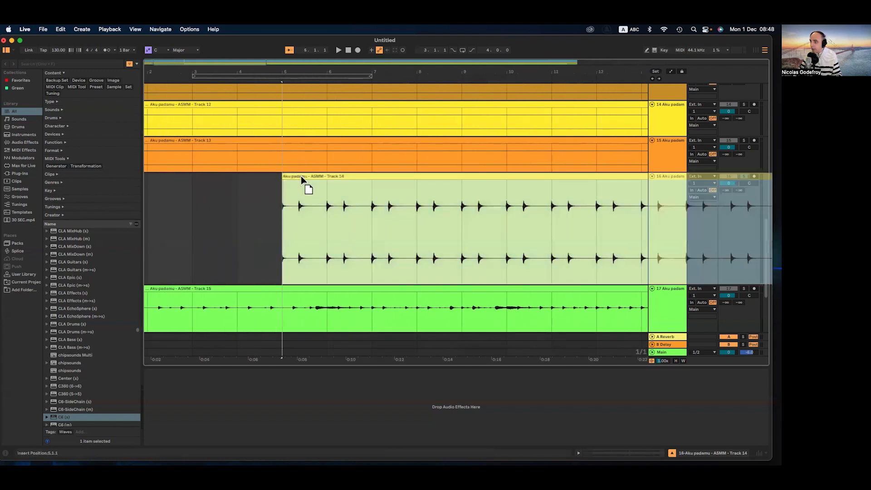
right_click(263, 188)
click(245, 237)
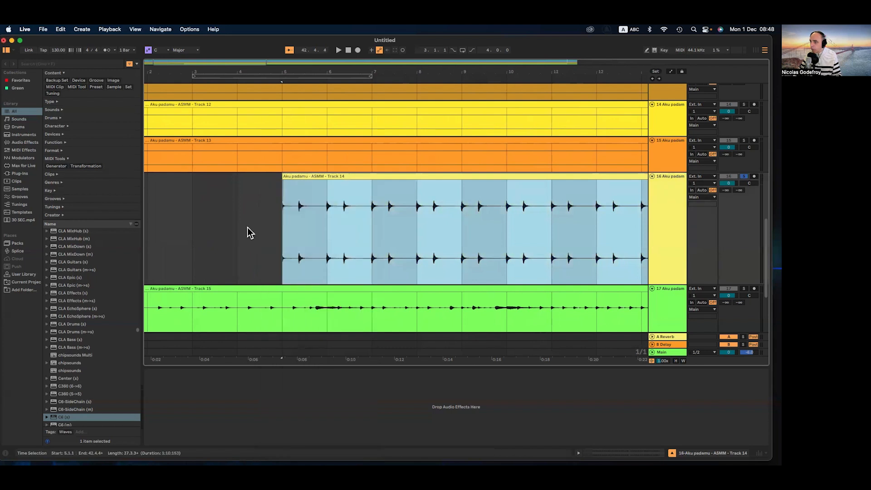
- Restore the silent lead-in of the Track 14 clip and move the clip's start to bar 1, level with the other tracks
super+scroll(259, 198, down, 5)
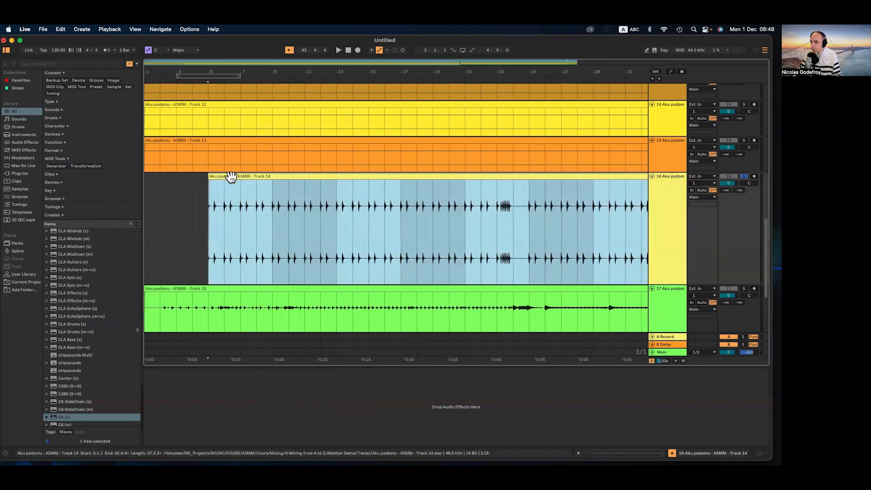
drag(229, 176, 123, 179)
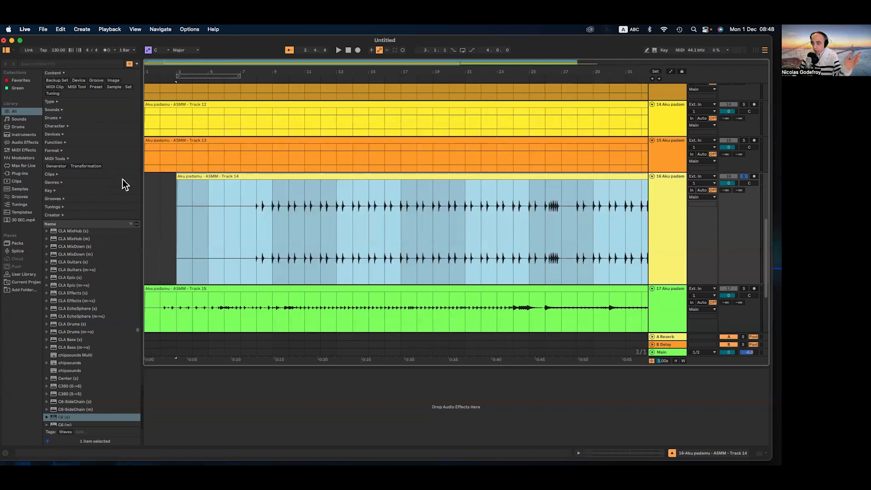
click(167, 194)
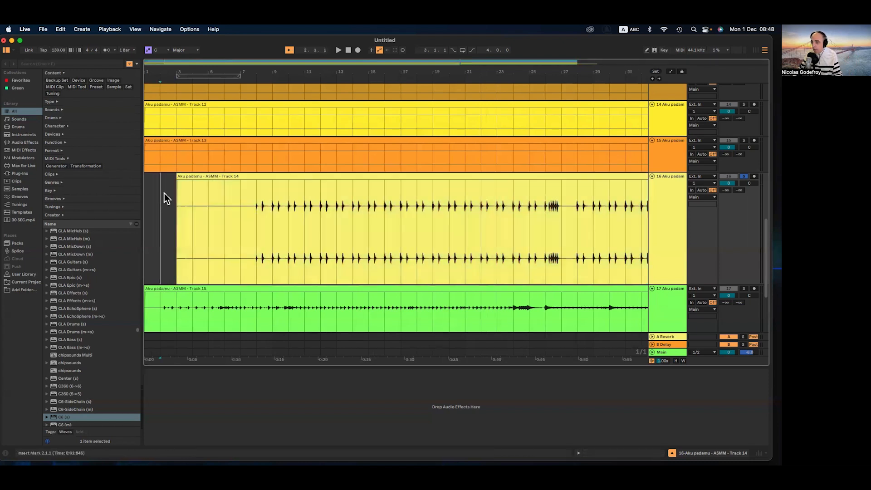
drag(196, 176, 161, 177)
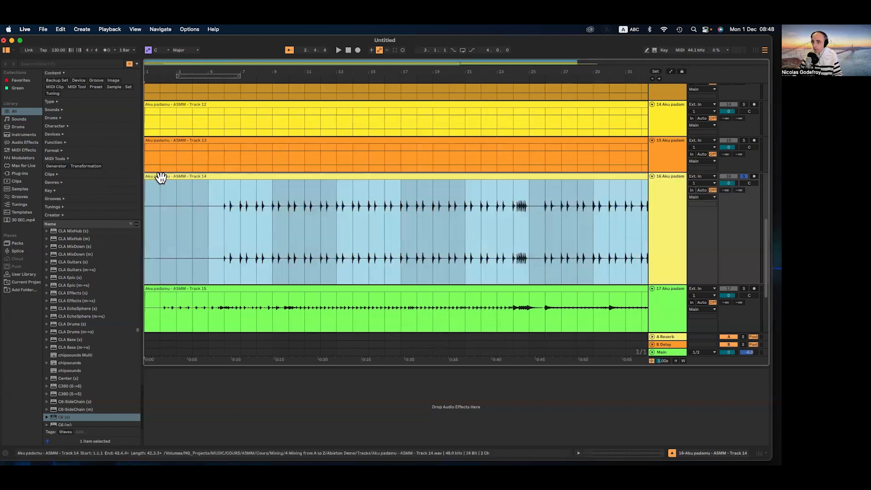
scroll(169, 178, up, 5)
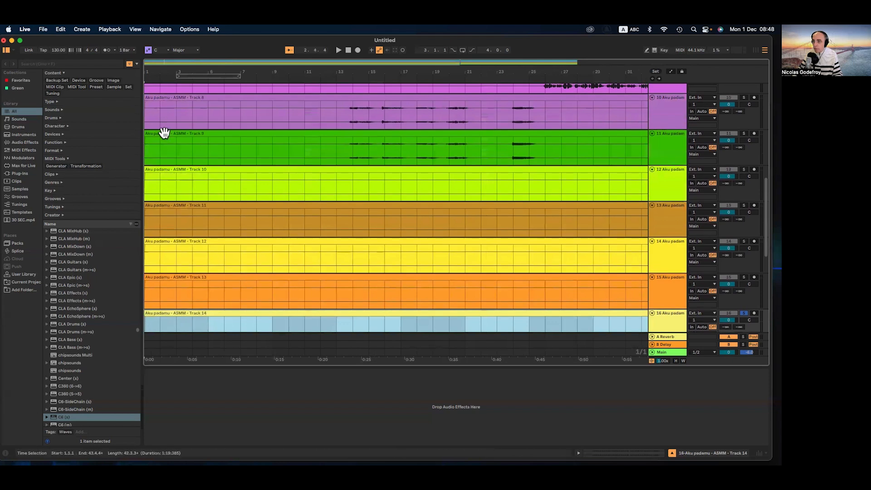
scroll(166, 136, down, 5)
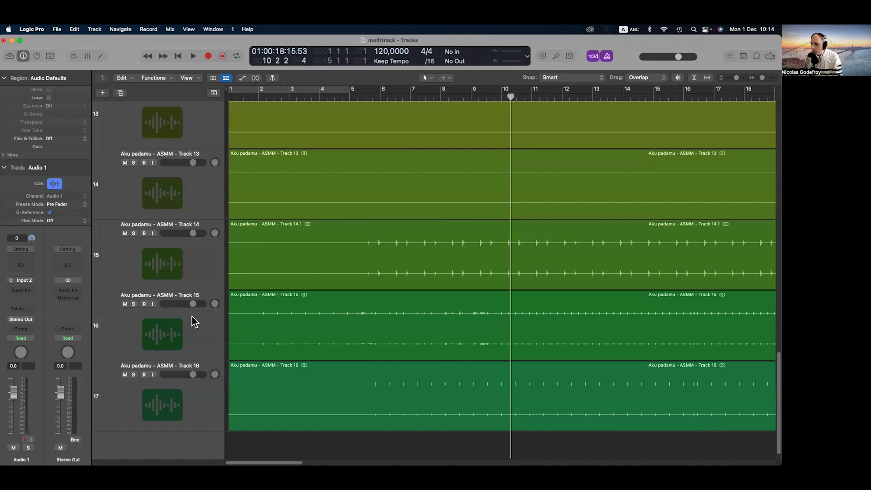
- Switch to the multitrack project in Logic Pro and trim the start of the Track 14 region to position 5 3
click(368, 247)
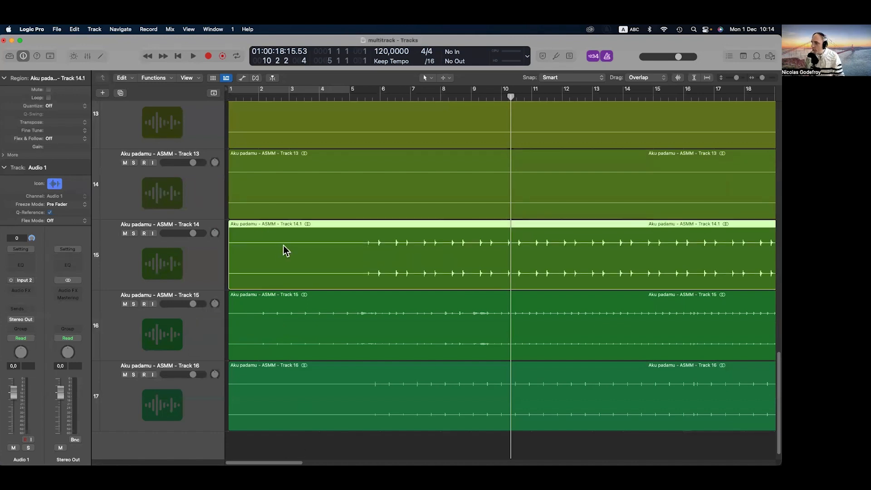
drag(228, 284, 320, 205)
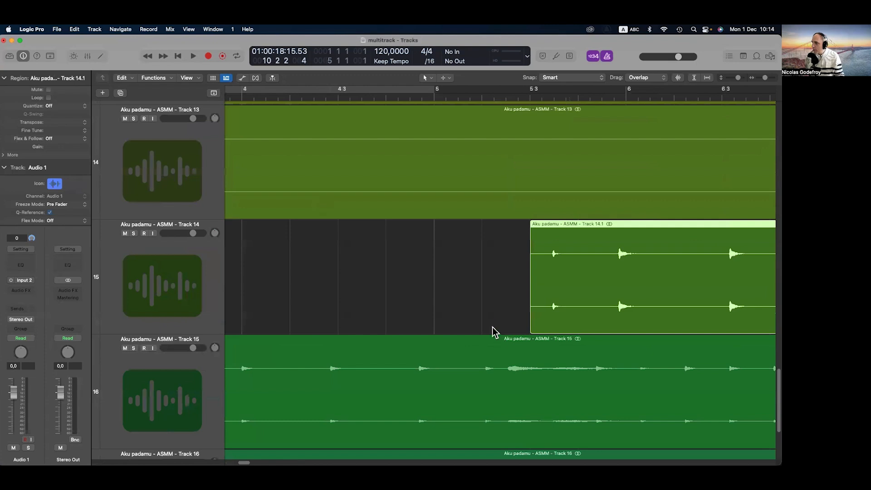
drag(495, 222, 588, 241)
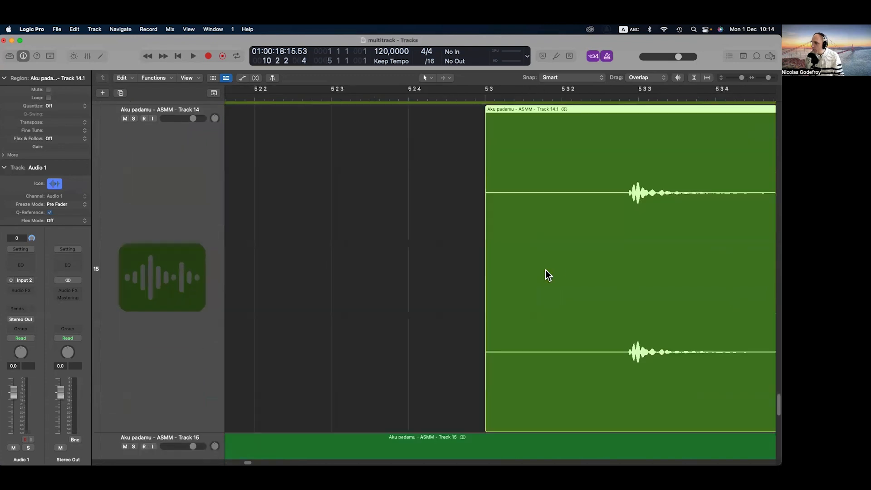
scroll(435, 255, right, 3)
click(394, 254)
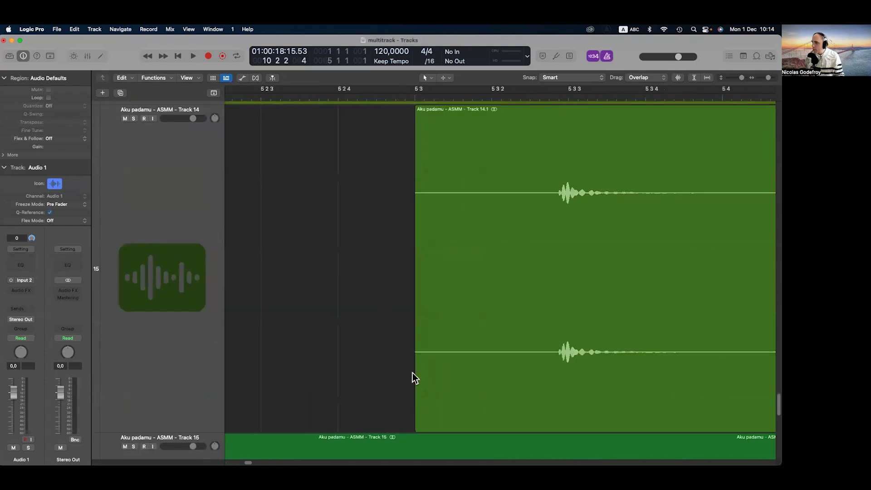
- Trim the start of the Track 14 region further, right up to its first hit
drag(417, 393, 557, 368)
scroll(577, 266, down, 2)
scroll(578, 266, right, 4)
scroll(577, 265, left, 4)
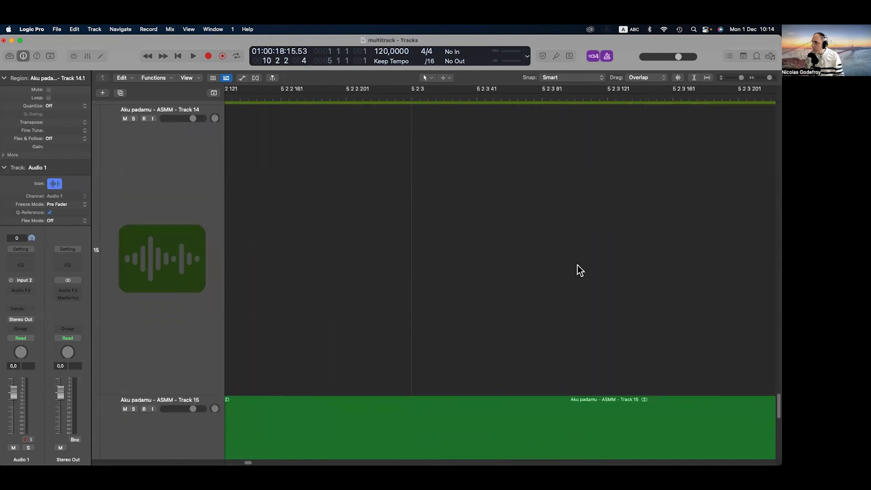
scroll(576, 264, right, 5)
scroll(576, 265, left, 3)
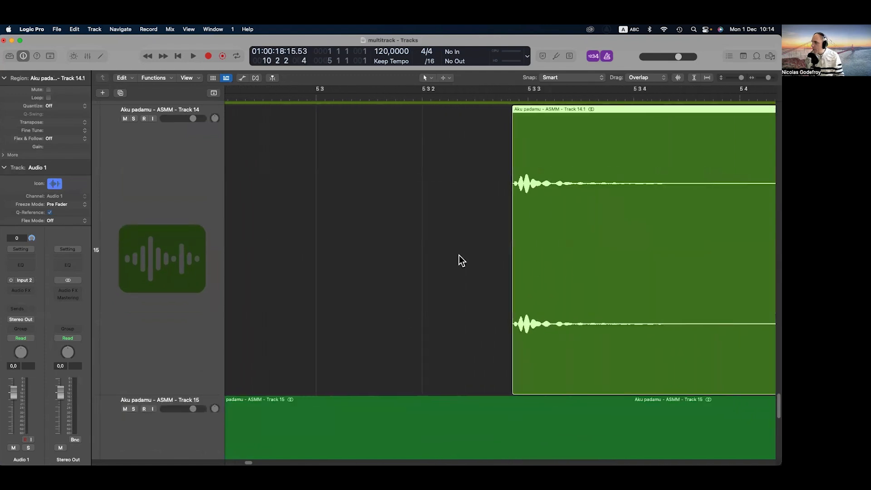
- Place the playhead just before Track 14's first hit, at 5 3 2 168, and inspect the waveform there closely
click(510, 97)
scroll(509, 199, up, 4)
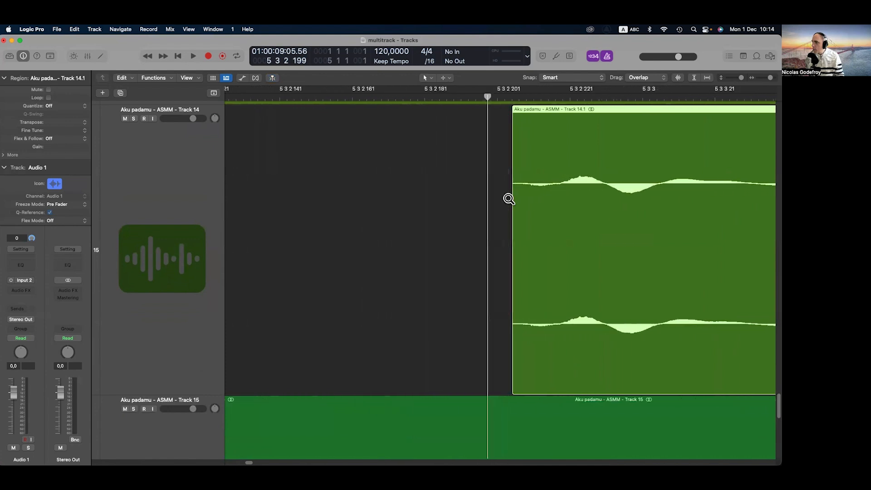
scroll(500, 197, right, 3)
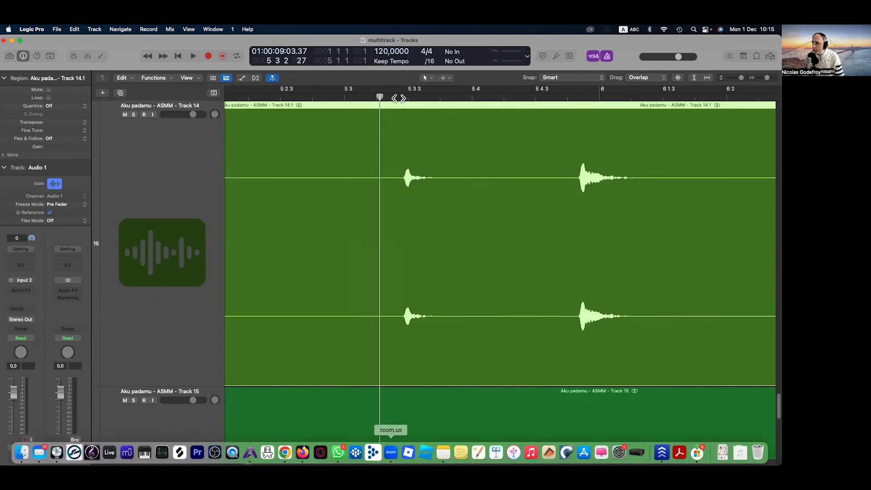
click(399, 99)
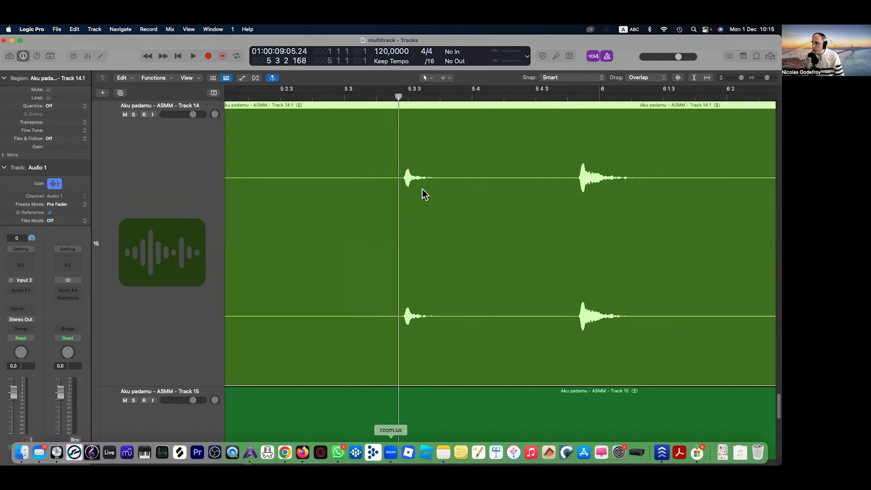
scroll(423, 190, down, 2)
scroll(418, 182, up, 4)
scroll(418, 182, up, 2)
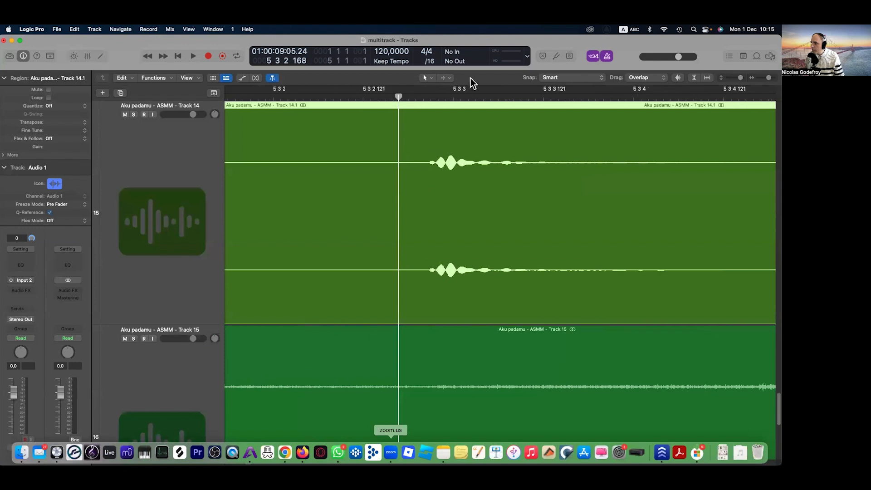
- Split the Track 14 region at 5 3 2 207, right before its first hit, and delete the silent part in front
click(430, 98)
drag(428, 98, 428, 95)
key(super+t)
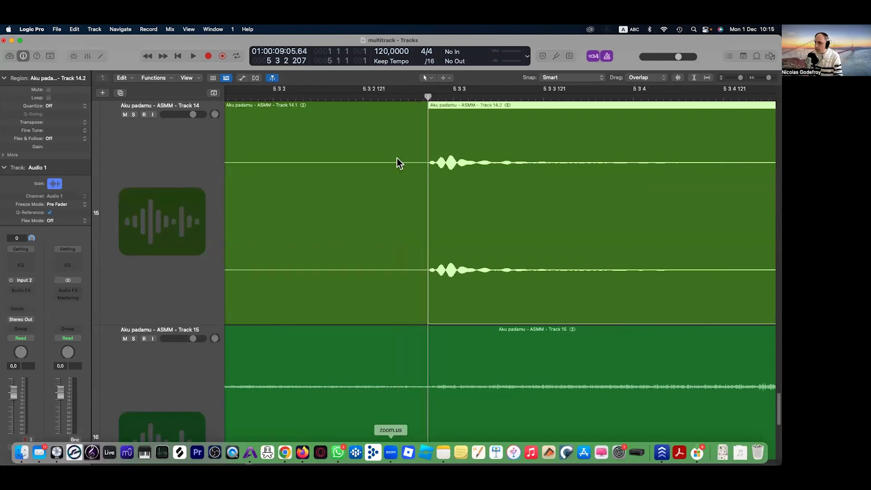
click(397, 158)
key(Delete)
scroll(412, 145, up, 2)
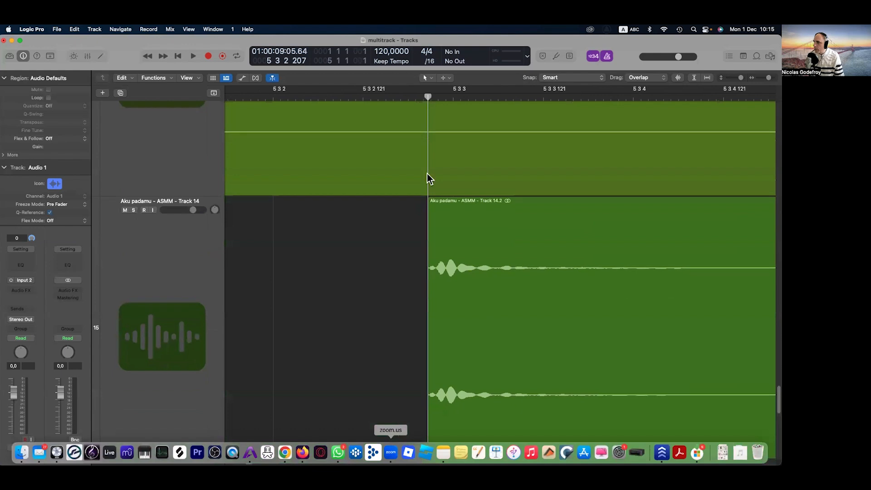
scroll(422, 249, right, 2)
scroll(393, 251, up, 1)
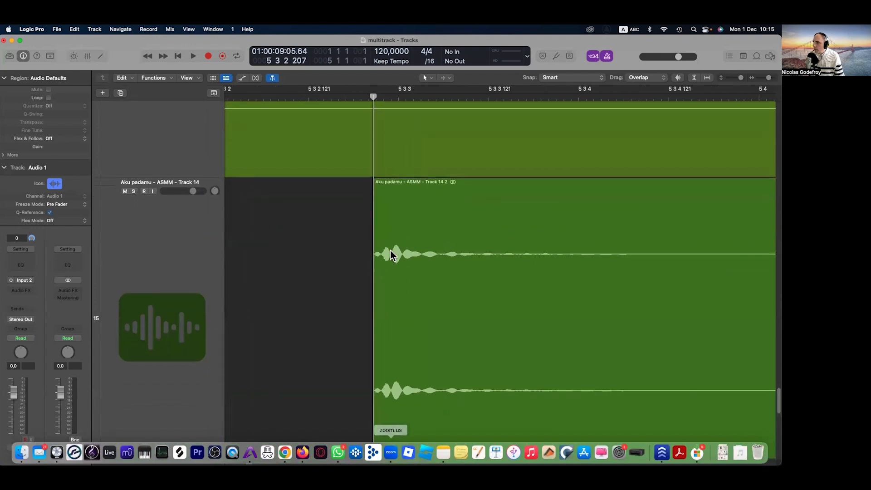
- Place the playhead at bar 5 and move the trimmed Track 14 region so that it starts there
scroll(390, 249, down, 5)
scroll(389, 252, up, 2)
scroll(384, 251, left, 2)
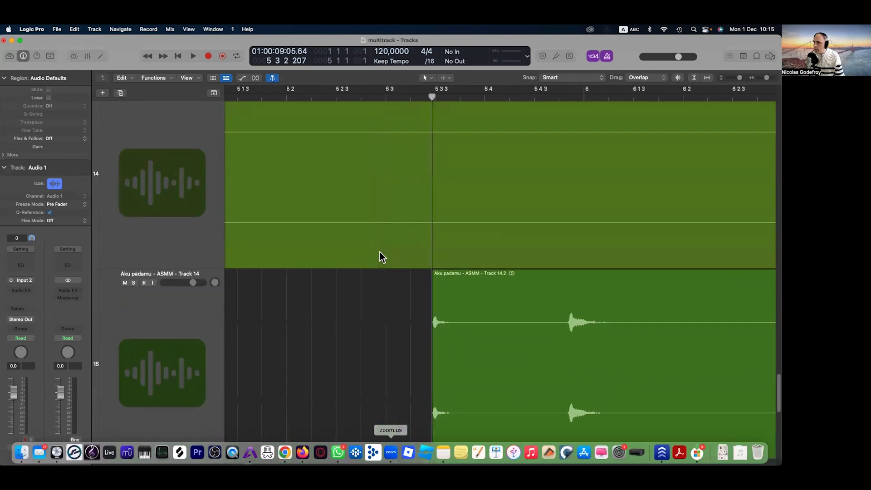
scroll(379, 252, down, 4)
scroll(379, 251, down, 3)
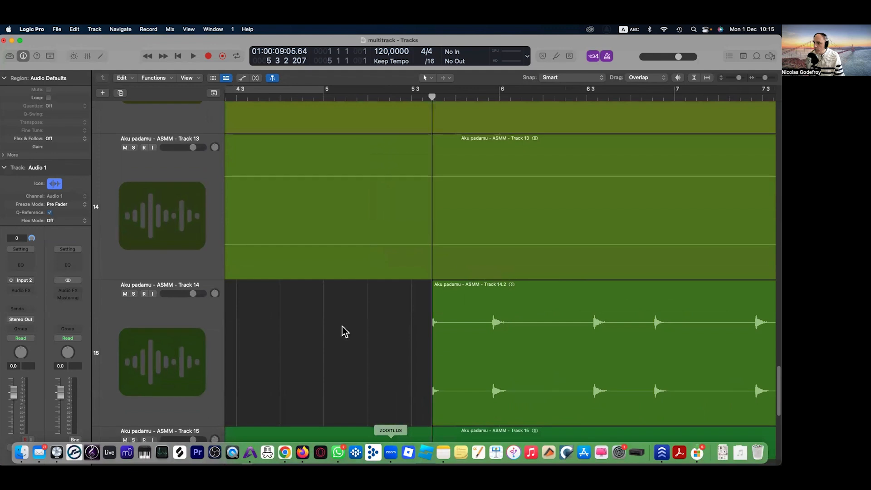
key(slash)
text(5)
key(Return)
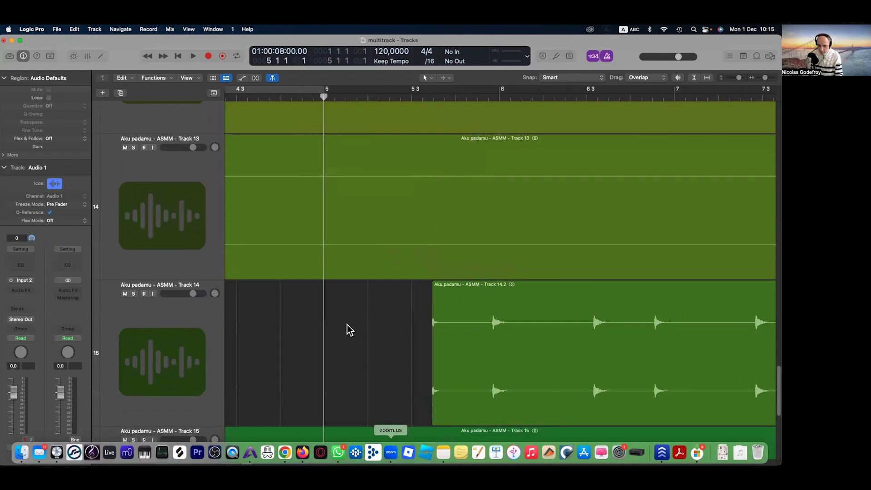
click(459, 319)
key(semicolon)
scroll(308, 335, down, 2)
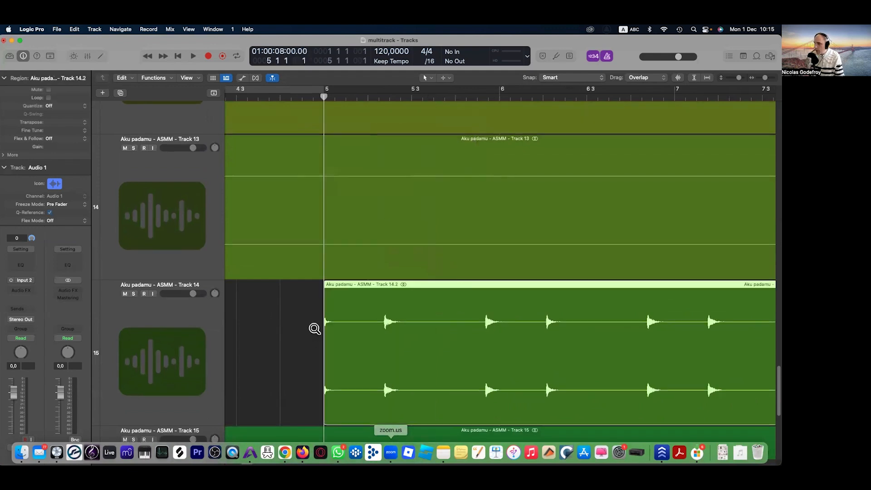
scroll(309, 315, up, 5)
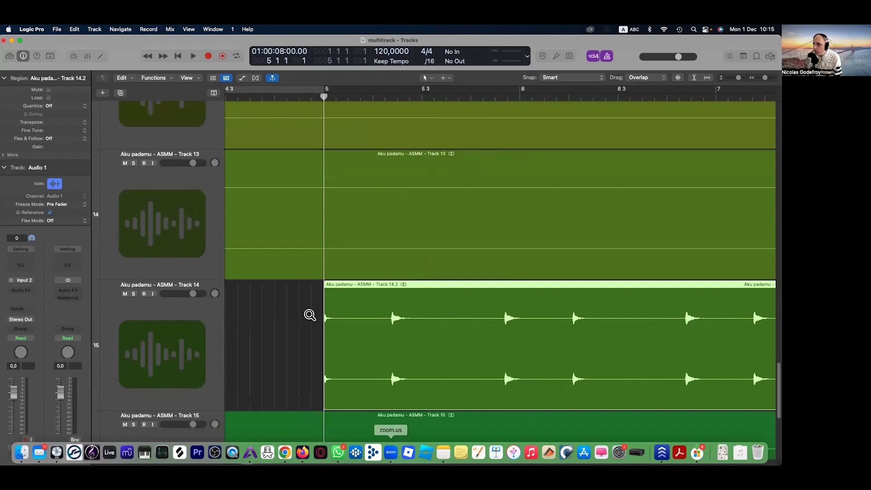
scroll(310, 315, up, 2)
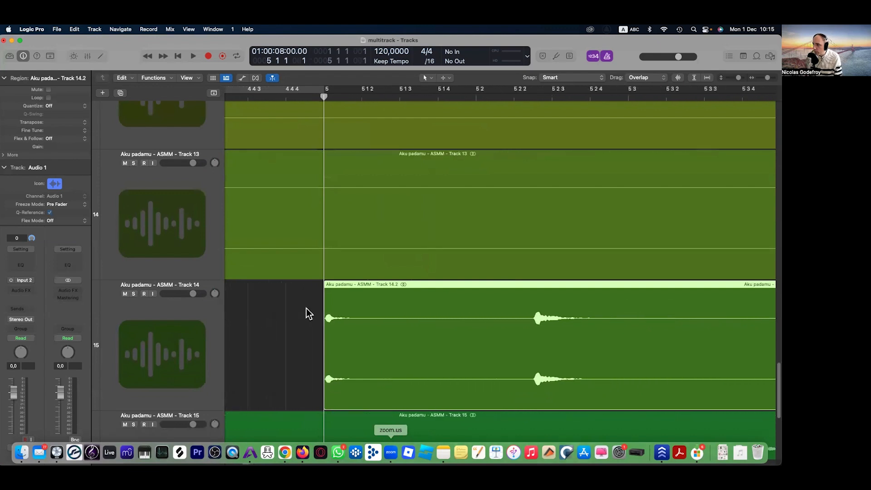
- Place the playhead at bar 6 and raise the project tempo to 130 so Track 14's hits line up with the bars
click(280, 301)
scroll(276, 297, up, 4)
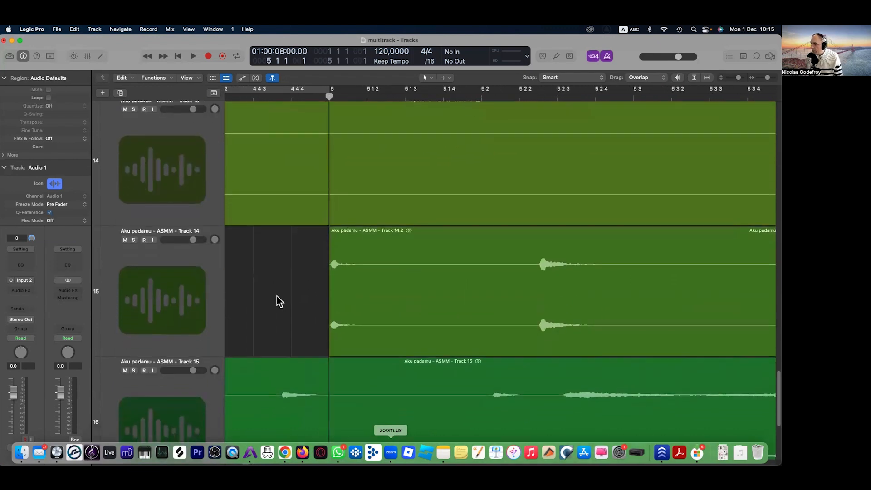
scroll(319, 291, down, 6)
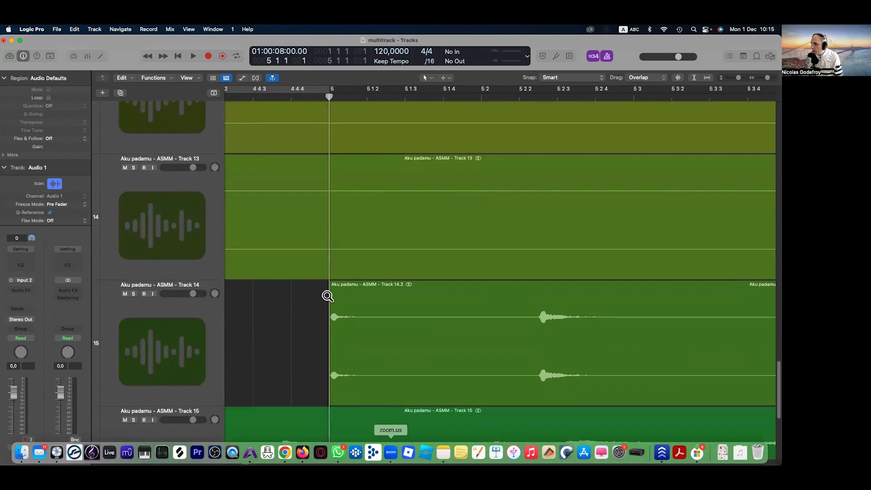
scroll(328, 299, down, 2)
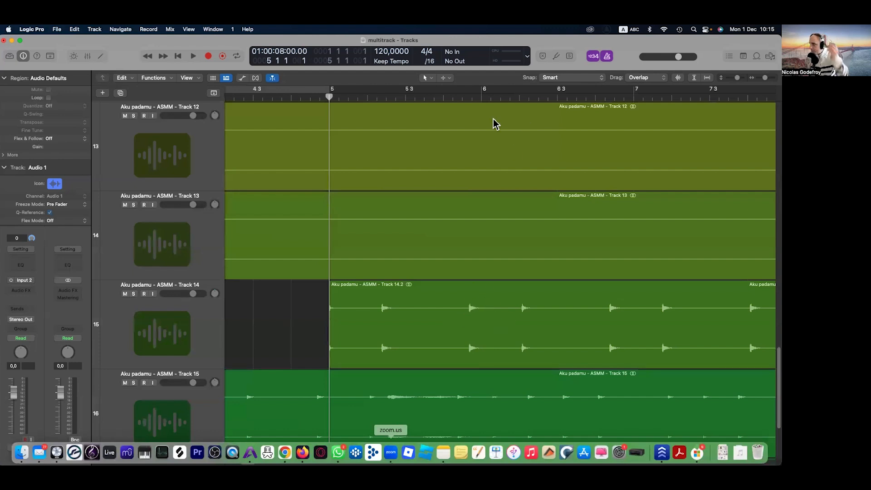
mouse_move(482, 96)
mouse_down()
mouse_move(467, 96)
mouse_move(483, 97)
mouse_up()
scroll(484, 97, right, 1)
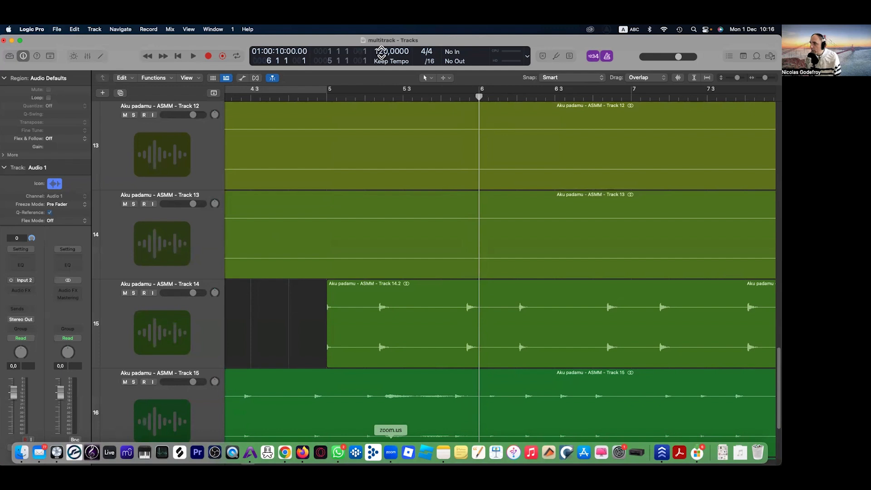
drag(380, 51, 380, 32)
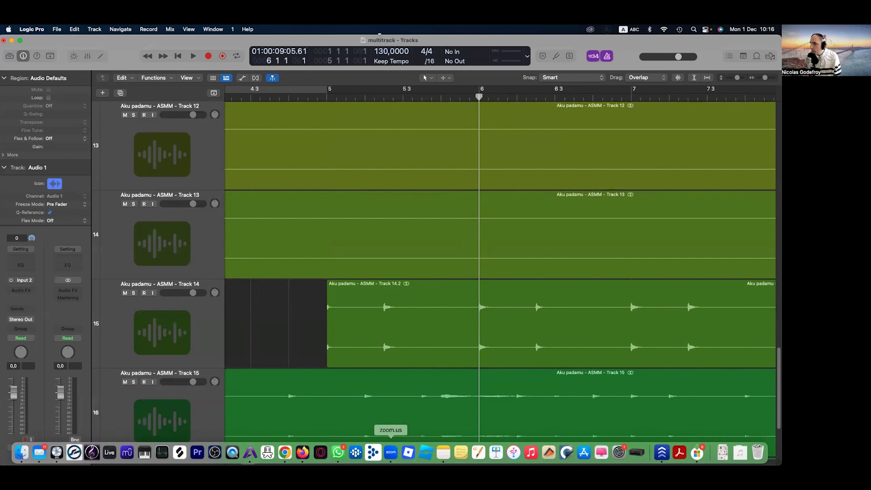
- Examine closely how Track 14's hit lines up with bar 6, and check the whole region against the bar grid
key(super+Up)
key(super+Up)
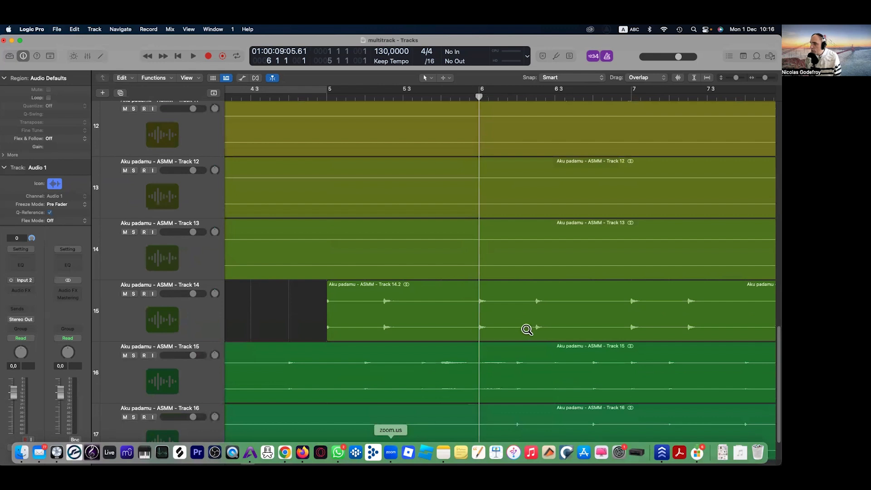
drag(528, 328, 438, 245)
key(super+Right)
key(super+Right)
key(super+Right)
key(super+Right)
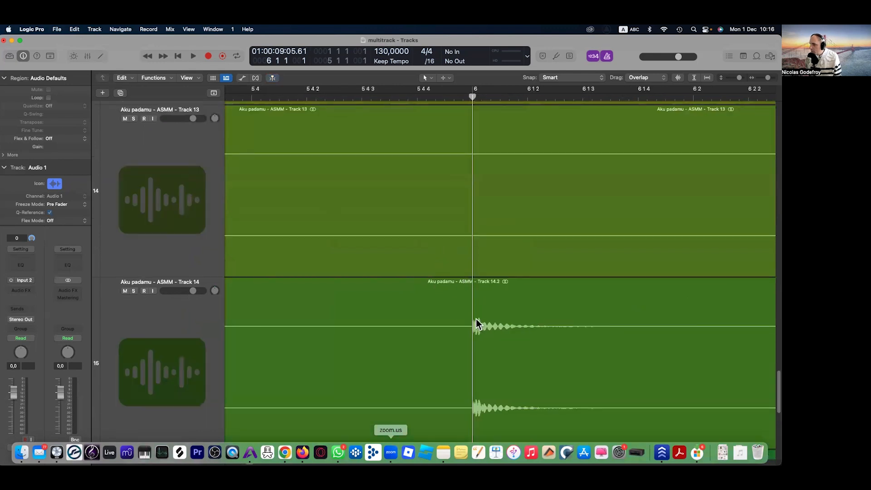
key(super+Left)
key(super+Left)
key(super+Left)
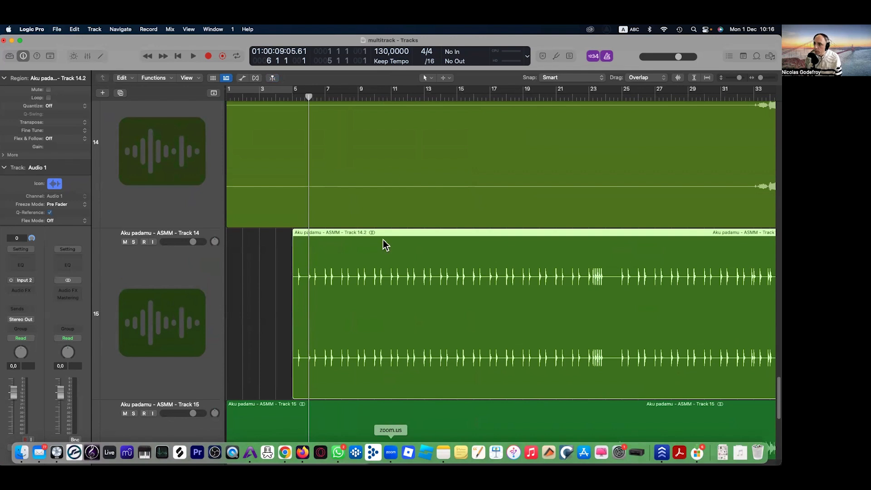
key(super+Left)
key(super+Left)
click(256, 282)
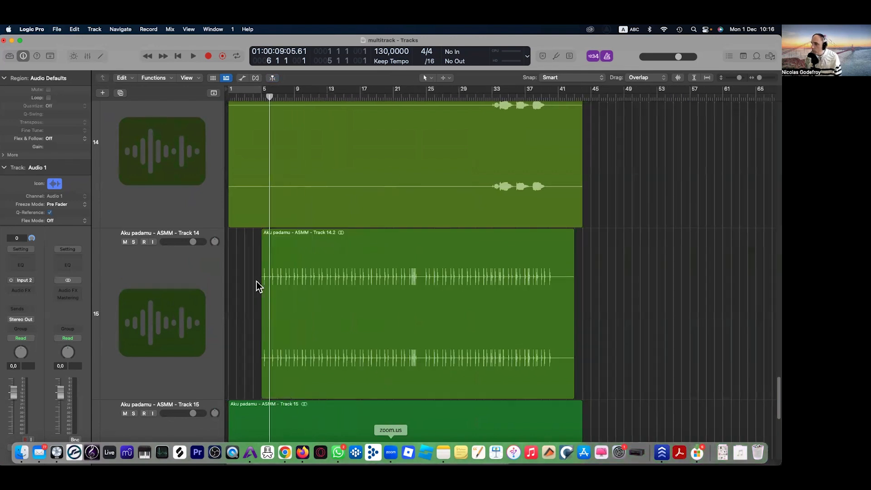
- Extend the Track 14 region's start to restore its silent lead-in and move the region to bar 1, level with the other tracks
click(291, 248)
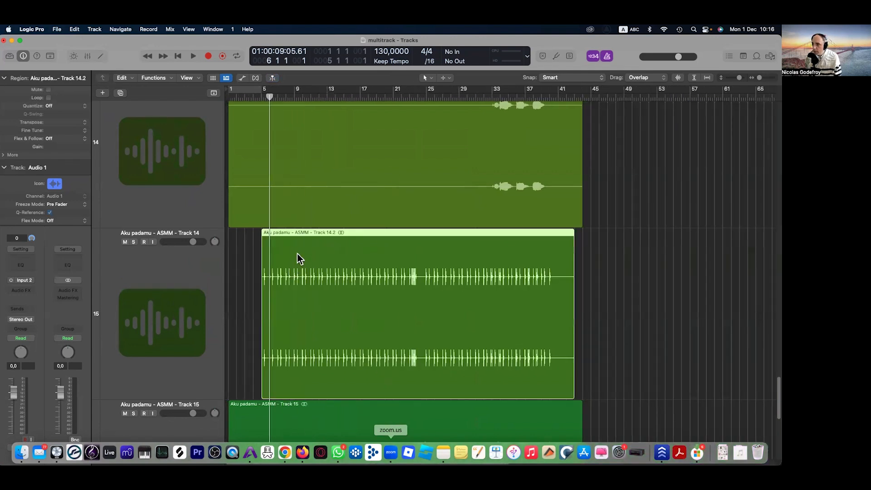
drag(298, 256, 459, 260)
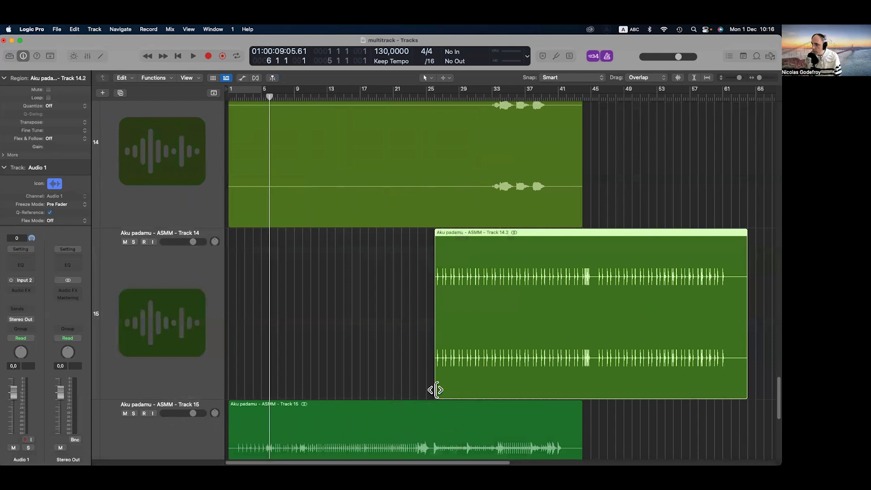
drag(435, 383, 225, 383)
drag(459, 231, 231, 241)
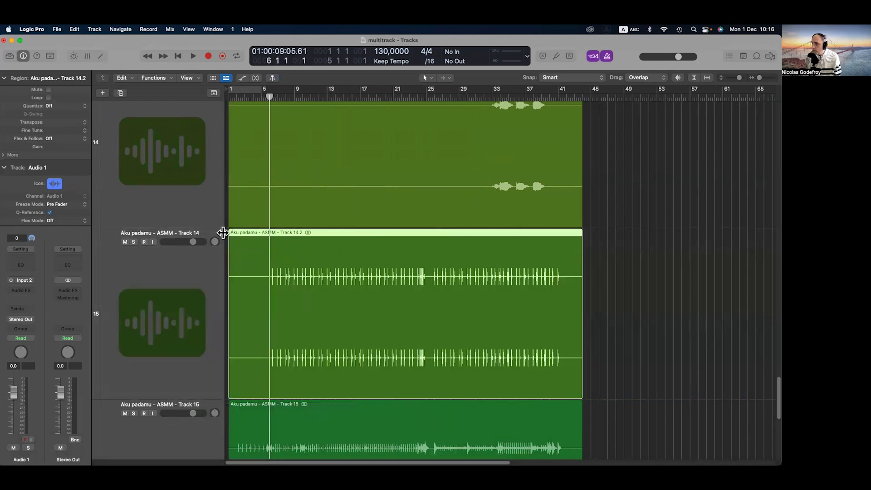
drag(635, 268, 529, 187)
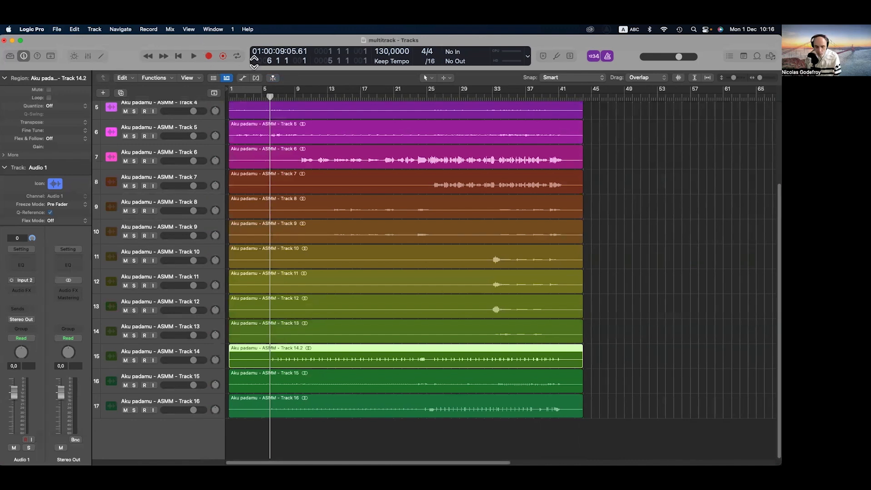
key(space)
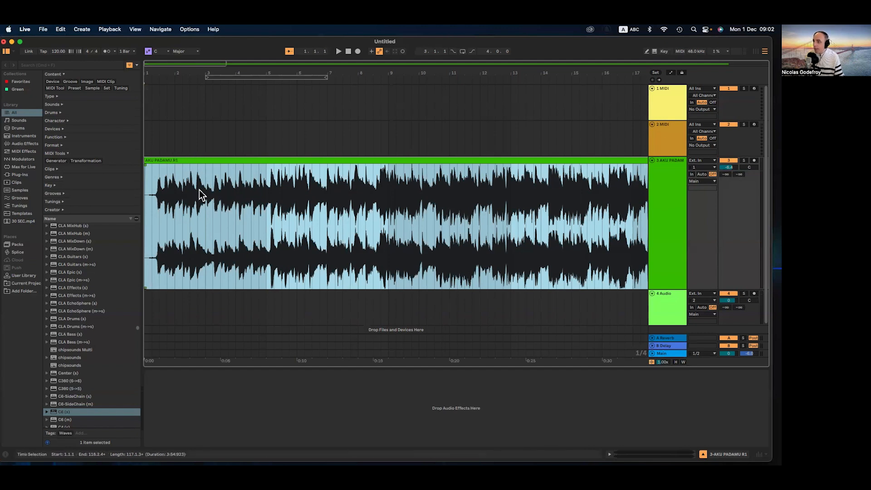
- Switch to Ableton Live, inspect the opening waveform of the AKU PADAMU R1 clip and play it from 3.2.1
scroll(200, 189, up, 5)
scroll(210, 184, left, 1)
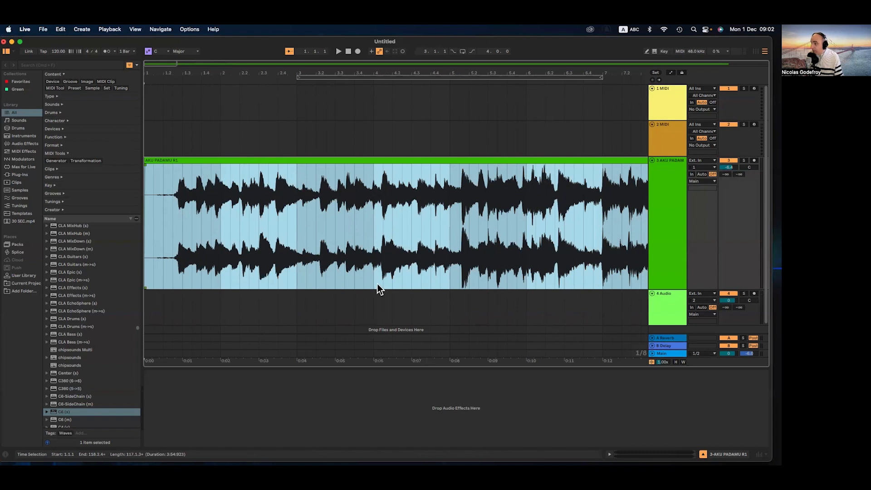
scroll(341, 252, down, 4)
scroll(199, 207, up, 5)
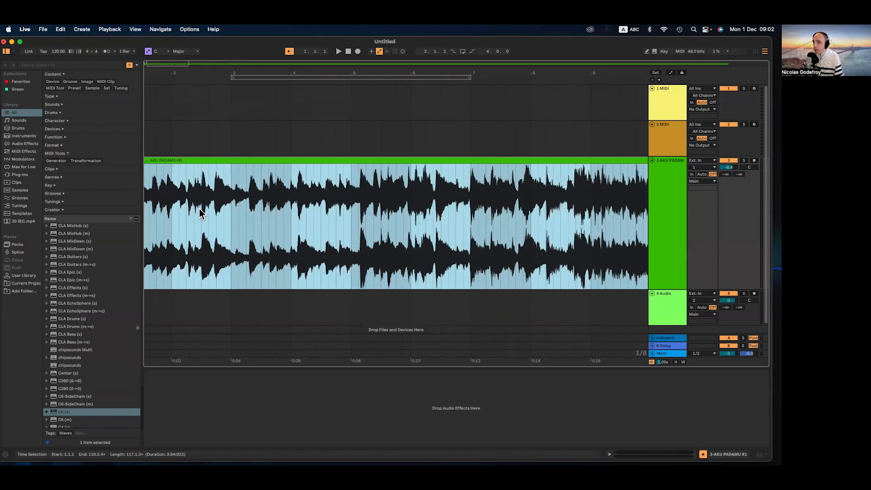
scroll(208, 211, up, 4)
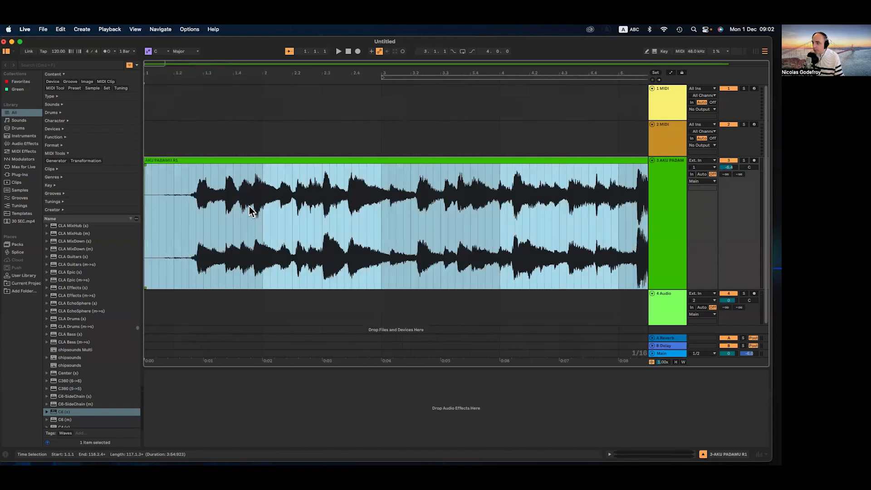
scroll(323, 207, down, 2)
scroll(290, 199, down, 2)
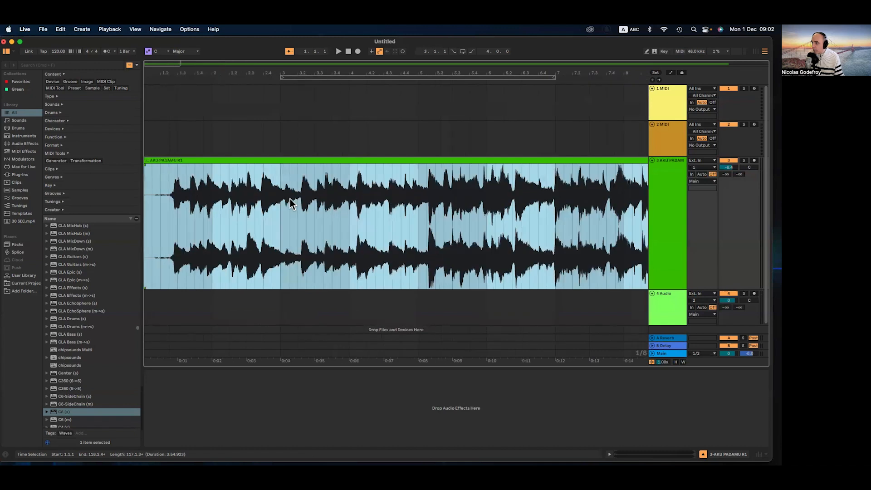
click(300, 194)
key(space)
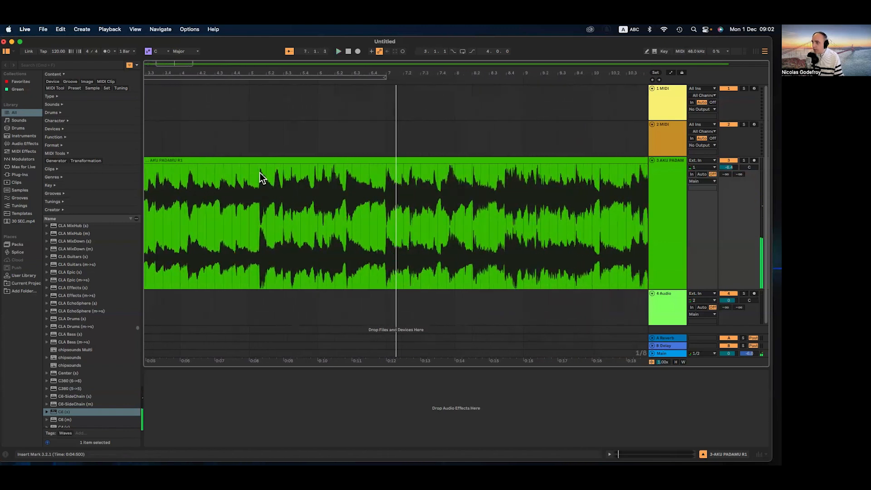
- Play the AKU PADAMU R1 clip from 5.2.4, 5.1.3 and 4.4.2 to locate the strong hit just after bar 5
scroll(391, 178, up, 4)
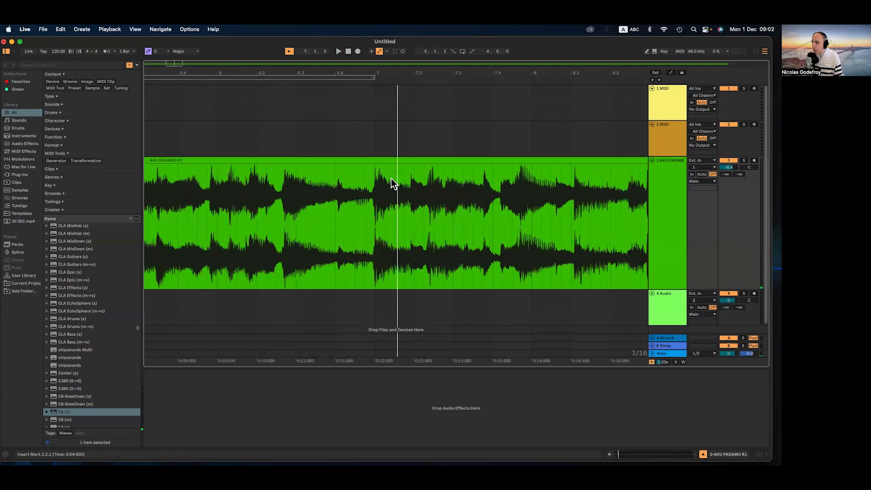
scroll(391, 179, left, 2)
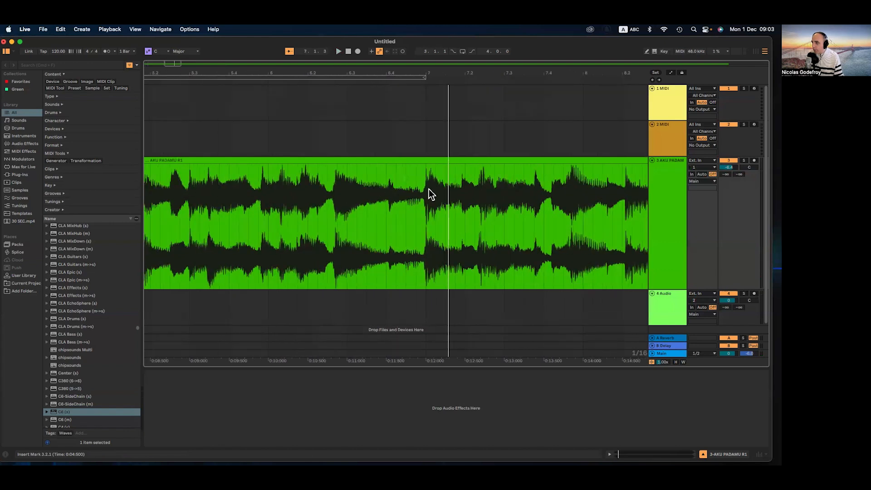
click(182, 184)
key(space)
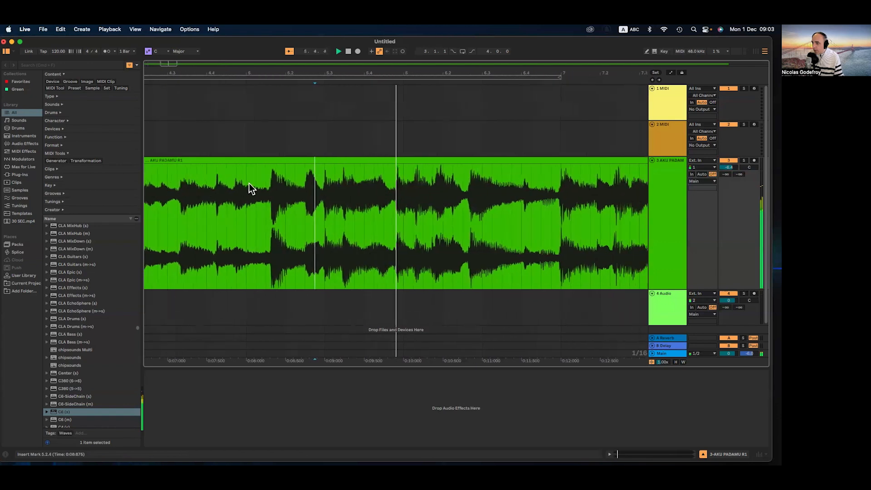
click(241, 182)
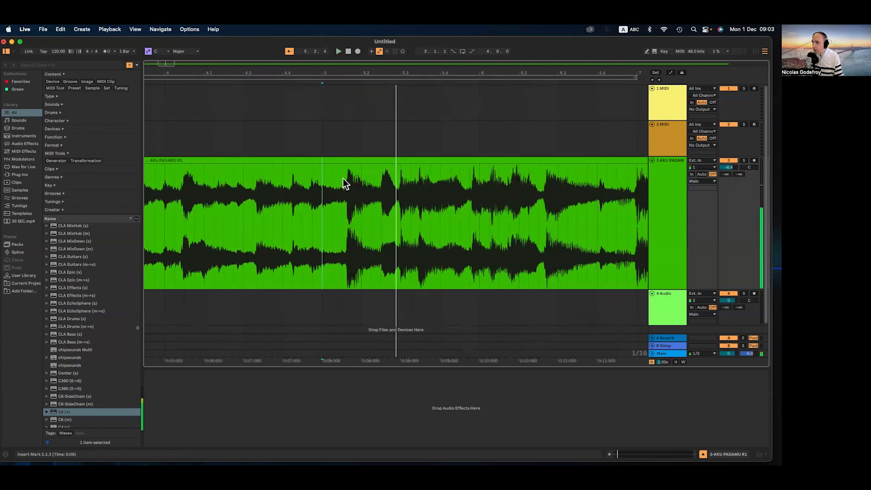
click(302, 191)
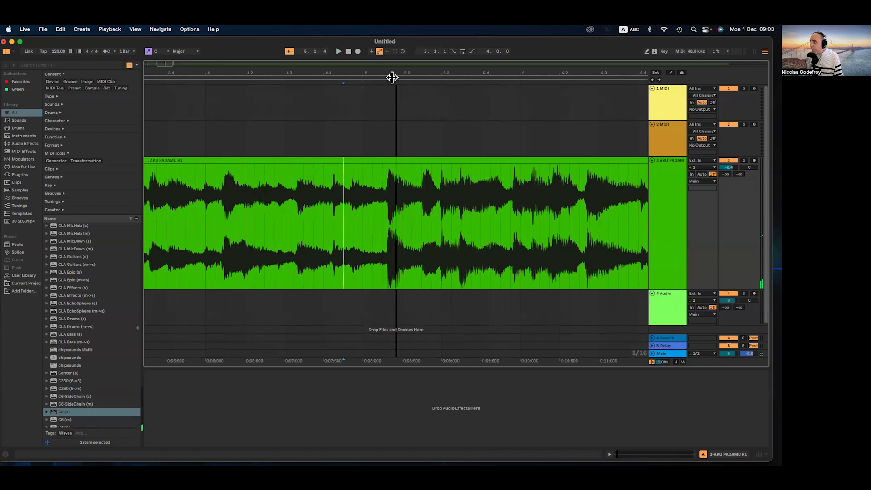
scroll(400, 102, up, 3)
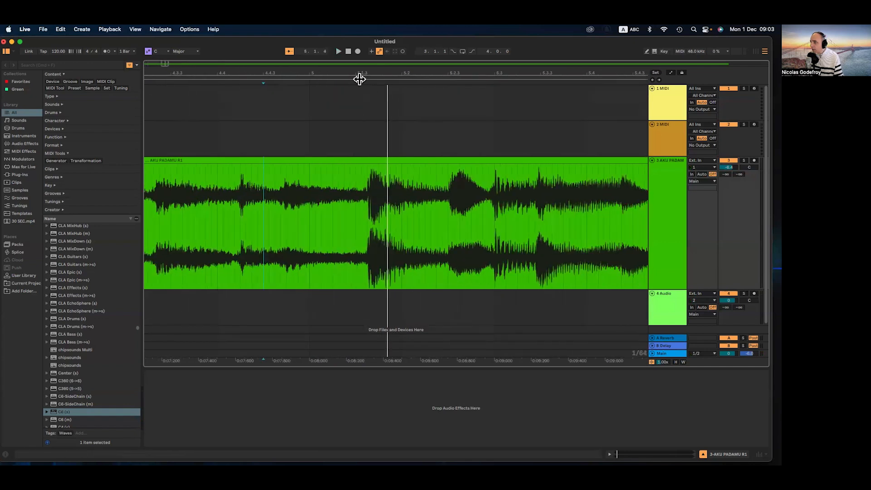
scroll(375, 120, down, 3)
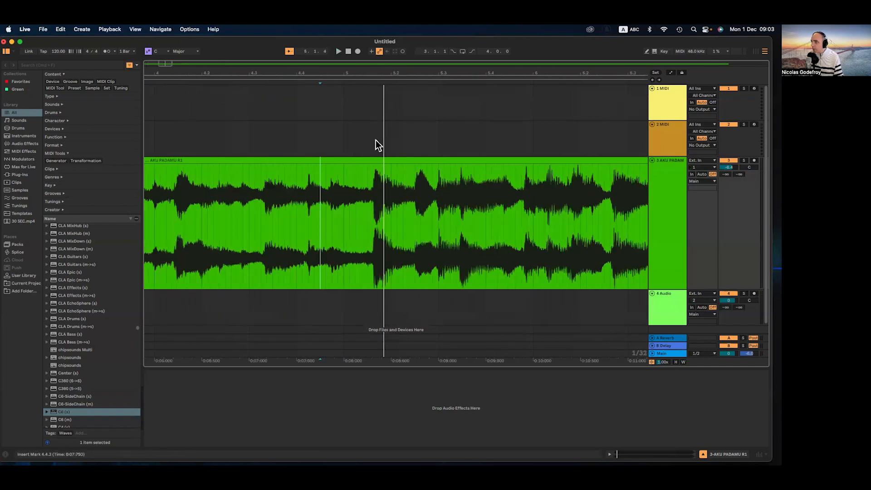
- Play the AKU PADAMU R1 clip from 4.4.4 to just past bar 7 to confirm the strong hit after bar 5
click(336, 194)
key(space)
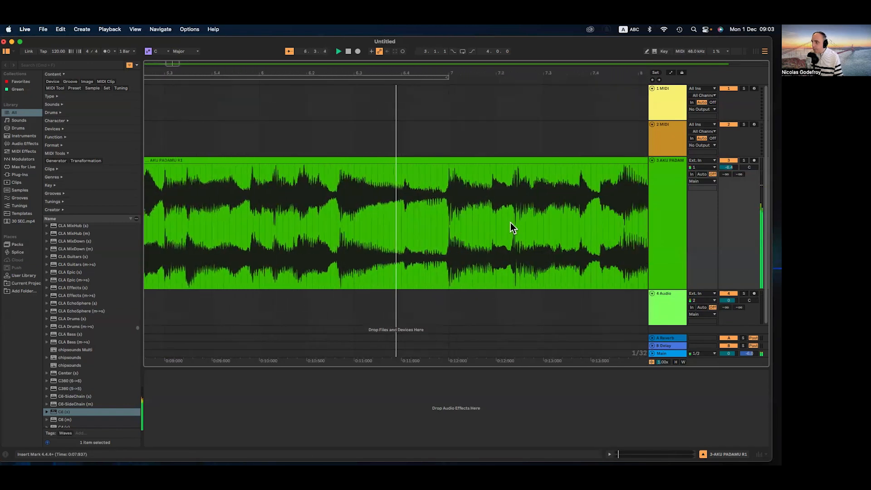
key(space)
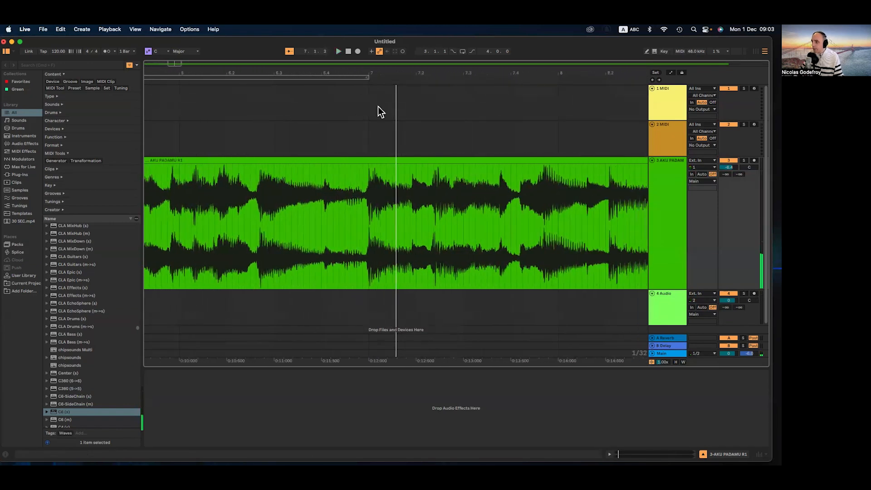
- Split the AKU PADAMU R1 clip at the onset of the strong hit after 5.1.3 and delete the part before it
scroll(372, 149, down, 3)
scroll(232, 145, left, 3)
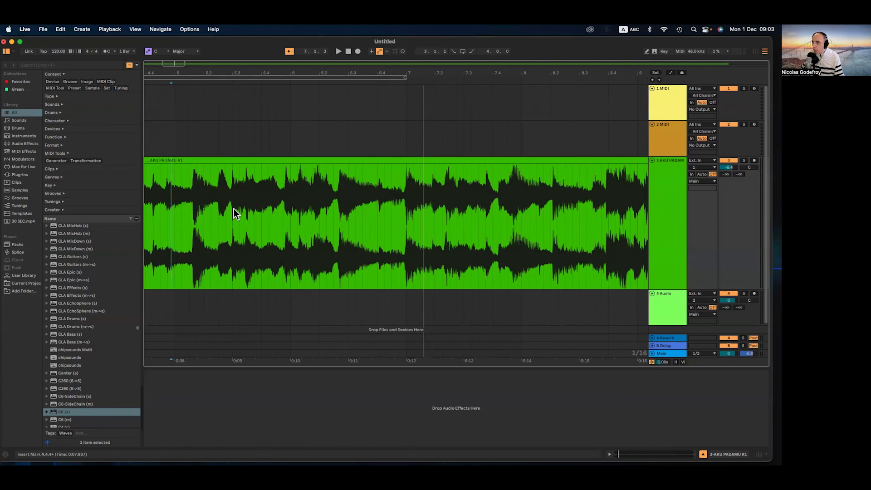
scroll(225, 207, up, 3)
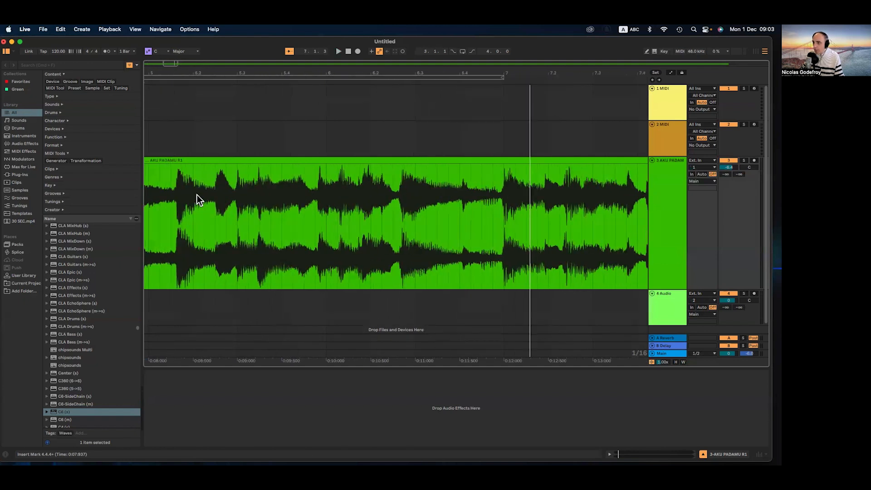
scroll(325, 194, up, 5)
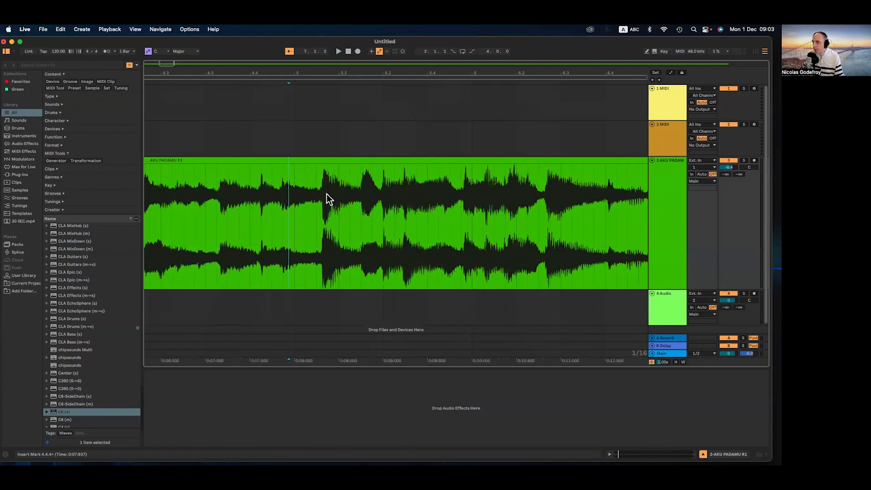
click(279, 195)
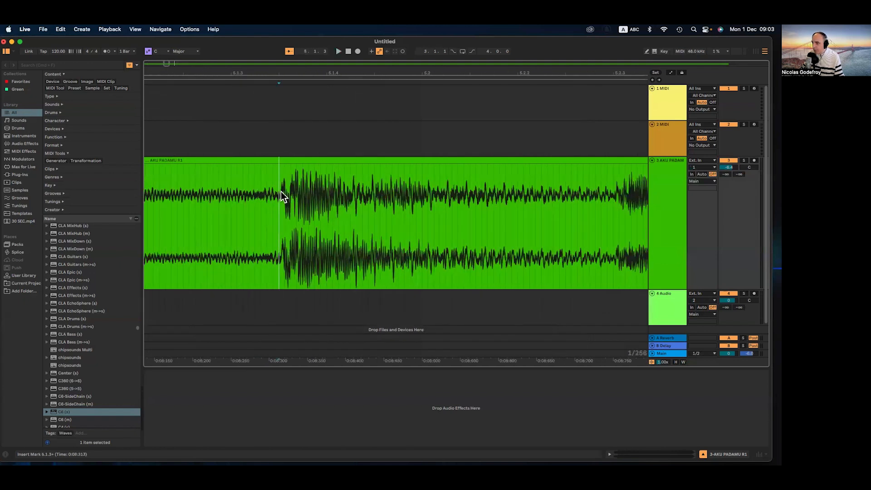
key(super+e)
click(252, 160)
key(Delete)
click(291, 160)
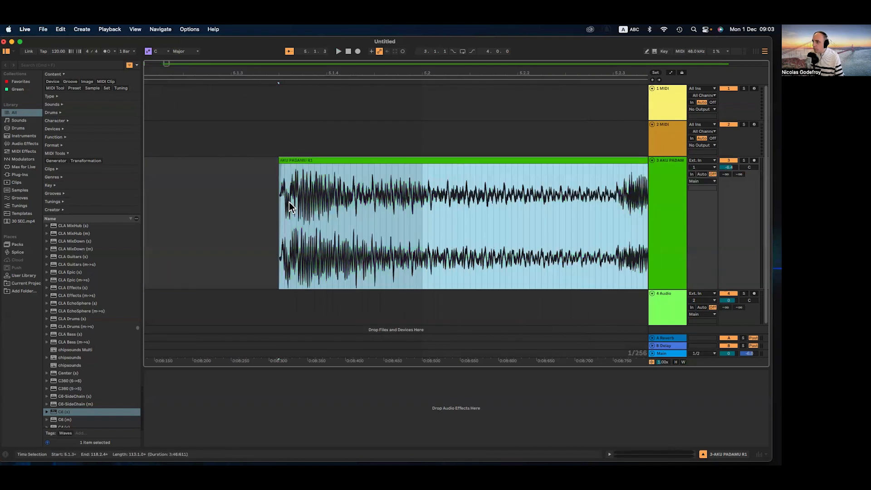
- Move the trimmed AKU PADAMU R1 clip so its first hit starts at bar 5
scroll(290, 202, up, 3)
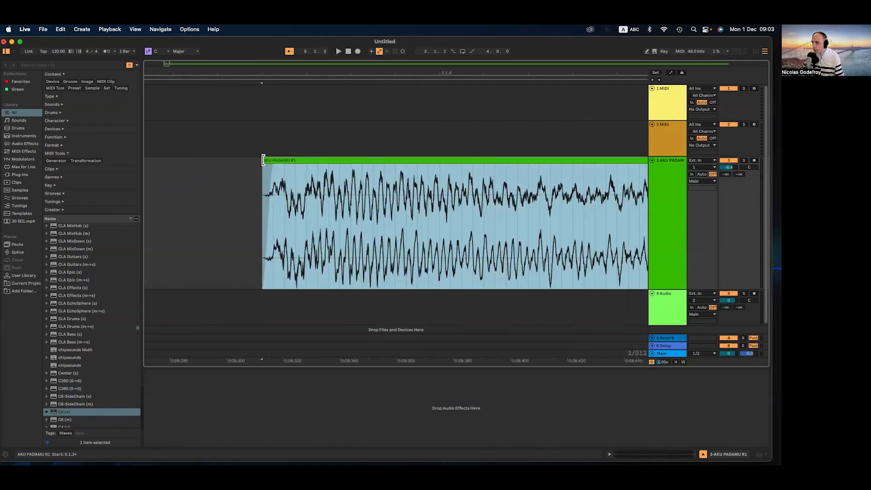
scroll(250, 178, down, 3)
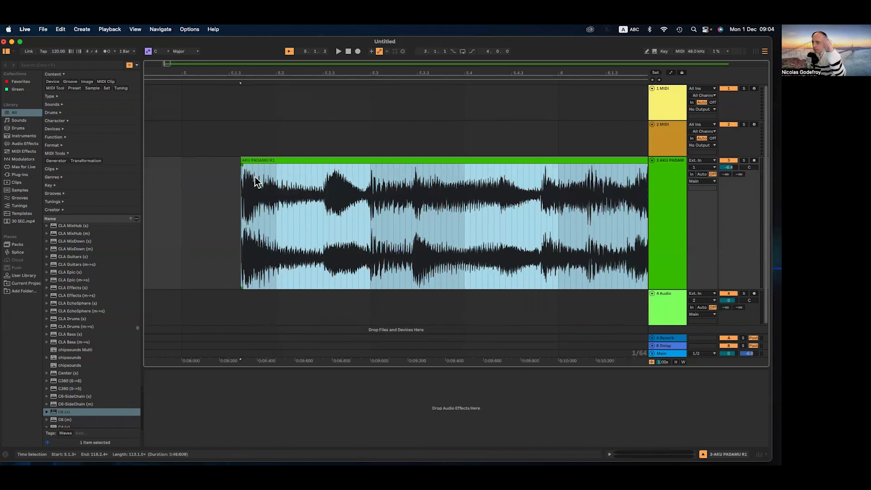
scroll(237, 179, left, 3)
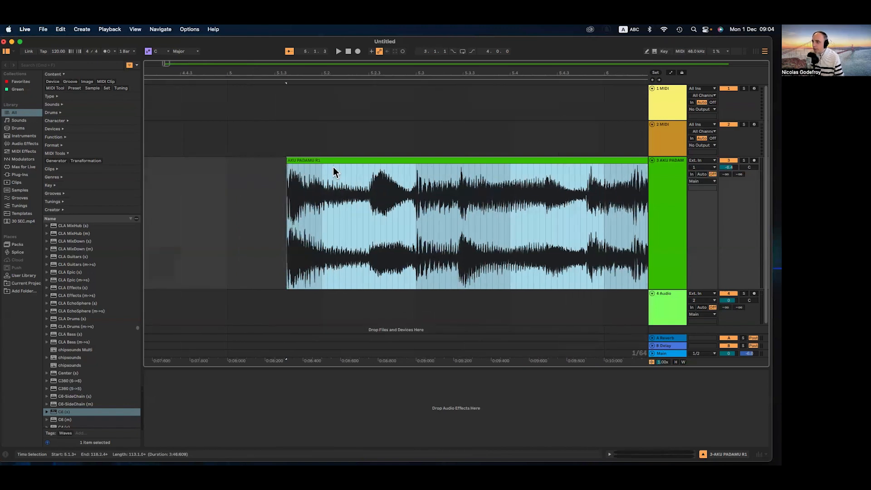
drag(311, 162, 254, 166)
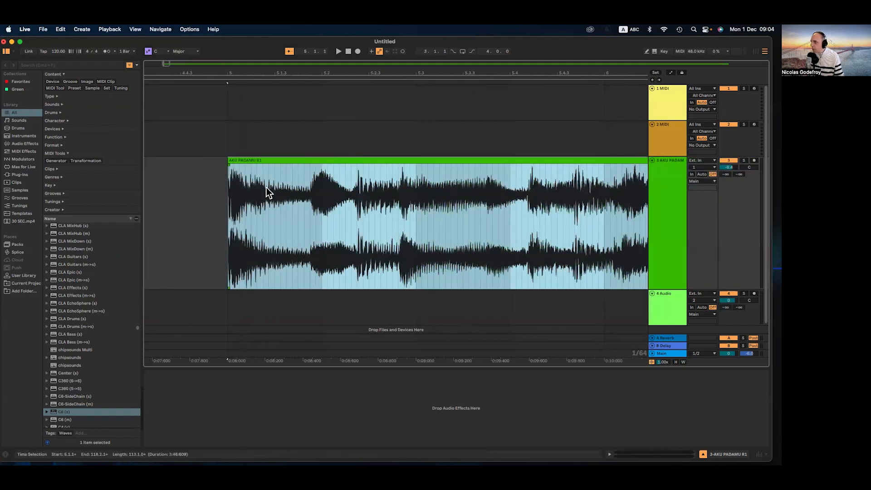
- Play the moved clip from 4.4.4 and compare the hit near bar 7 with the grid
scroll(266, 186, down, 1)
scroll(266, 187, down, 2)
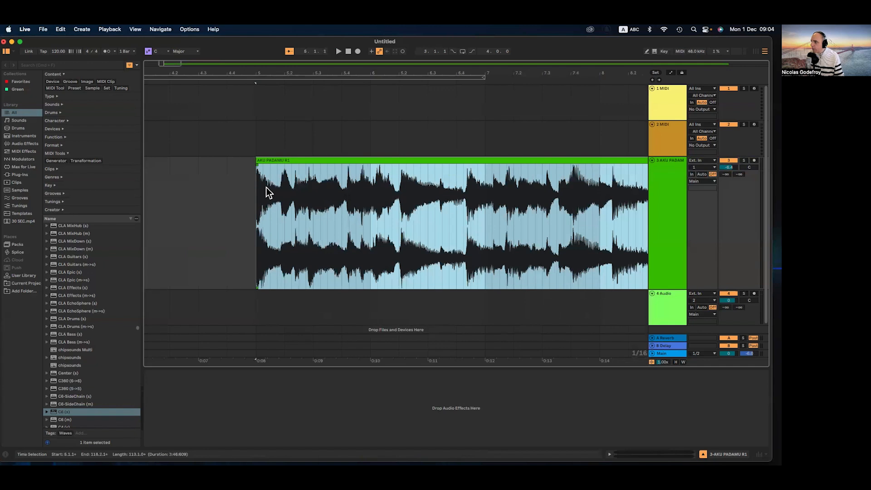
click(252, 191)
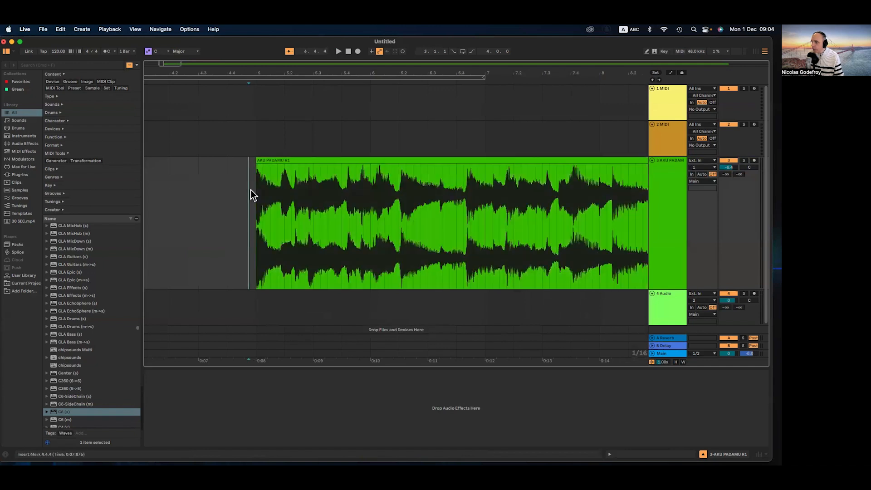
key(space)
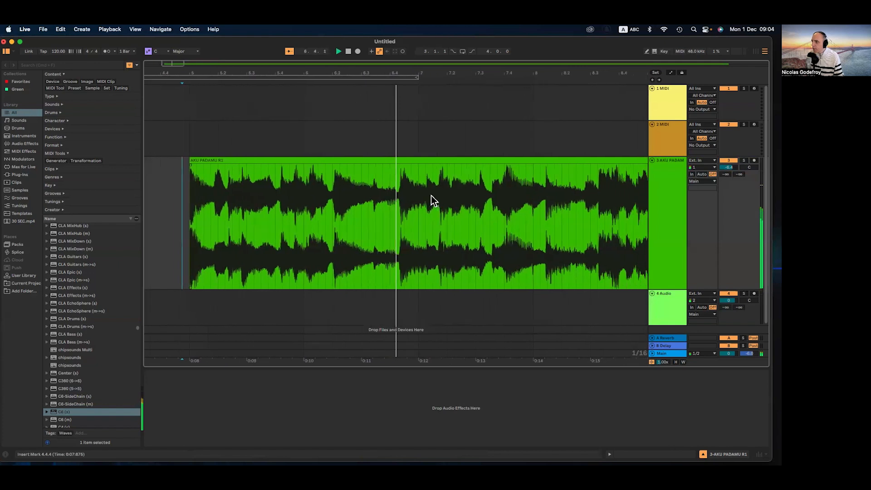
scroll(393, 186, up, 3)
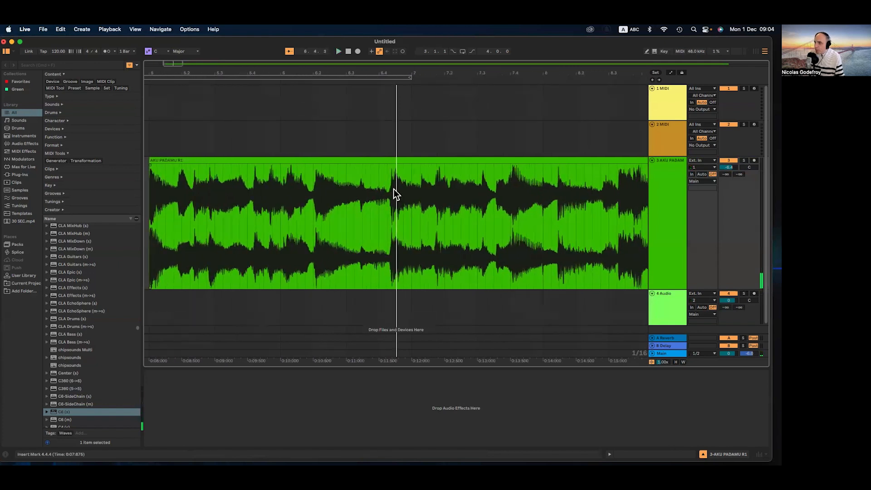
scroll(402, 181, left, 5)
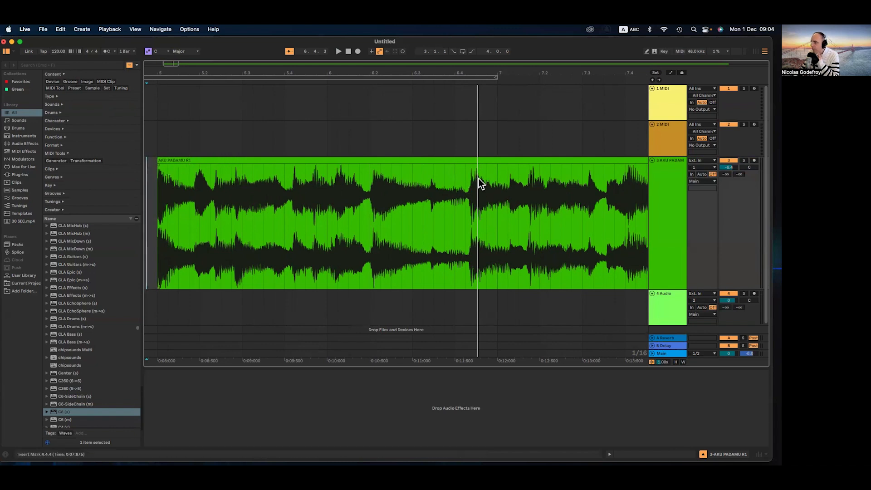
- Set the project tempo to 130 BPM and check closely how the hit lines up with bar 7
drag(57, 54, 56, 48)
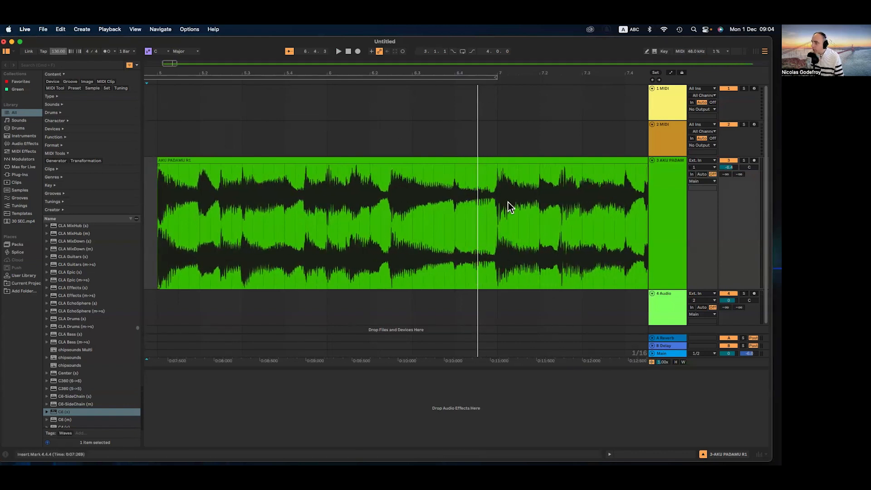
scroll(508, 202, up, 15)
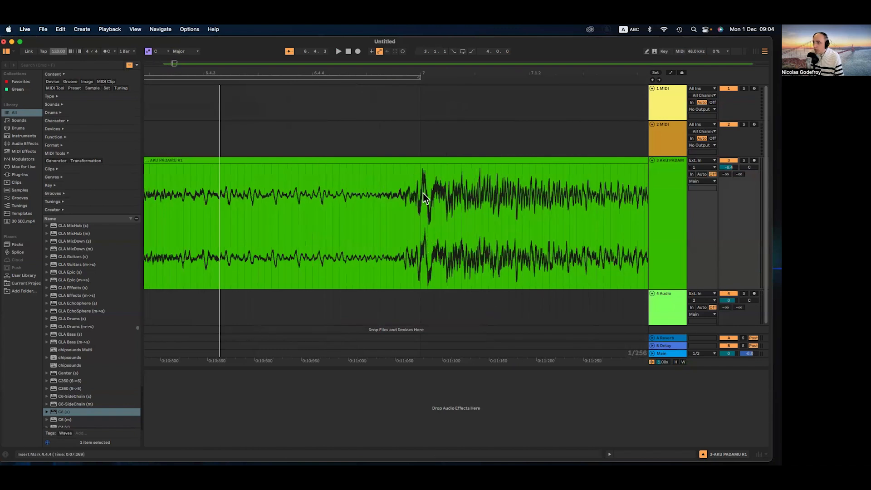
scroll(422, 184, up, 3)
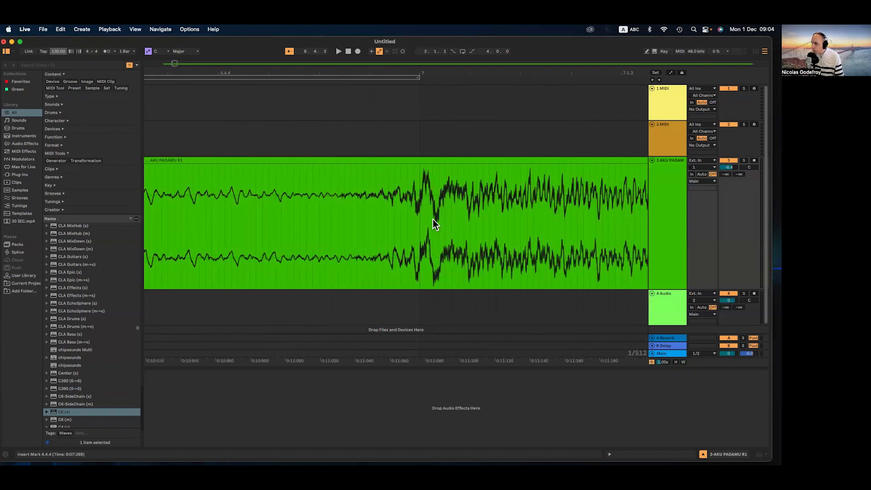
scroll(370, 219, down, 10)
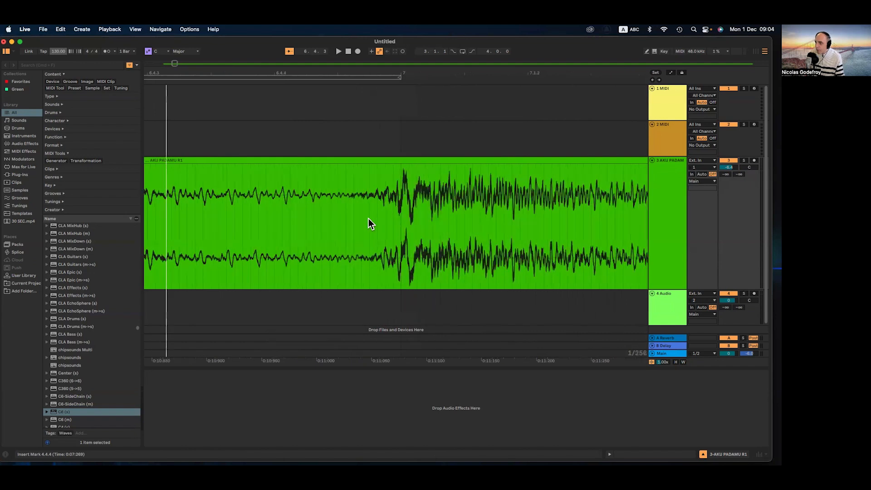
- Snap the AKU PADAMU R1 clip's start exactly to 5.1.1 and recheck the hit at bar 7
scroll(288, 177, up, 8)
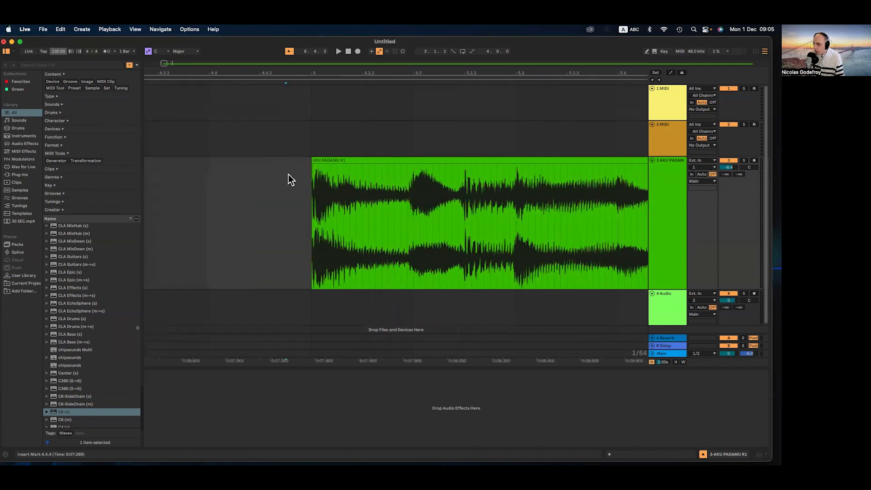
scroll(388, 192, up, 3)
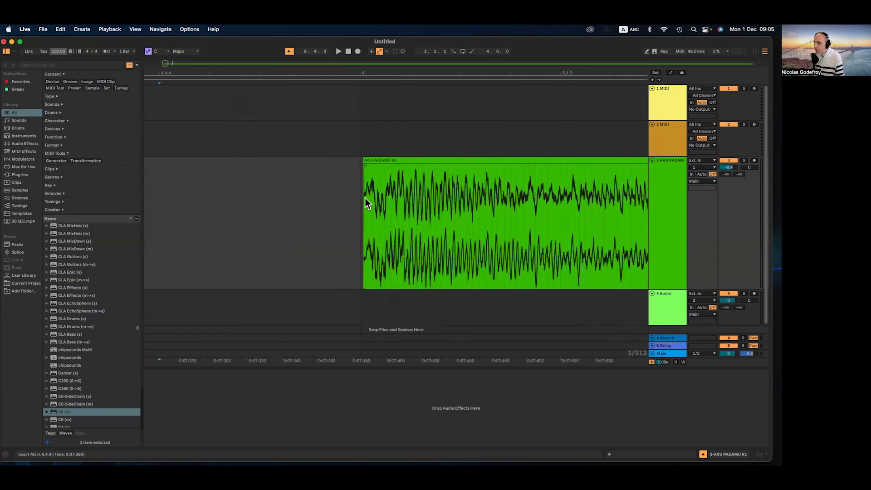
scroll(369, 162, up, 2)
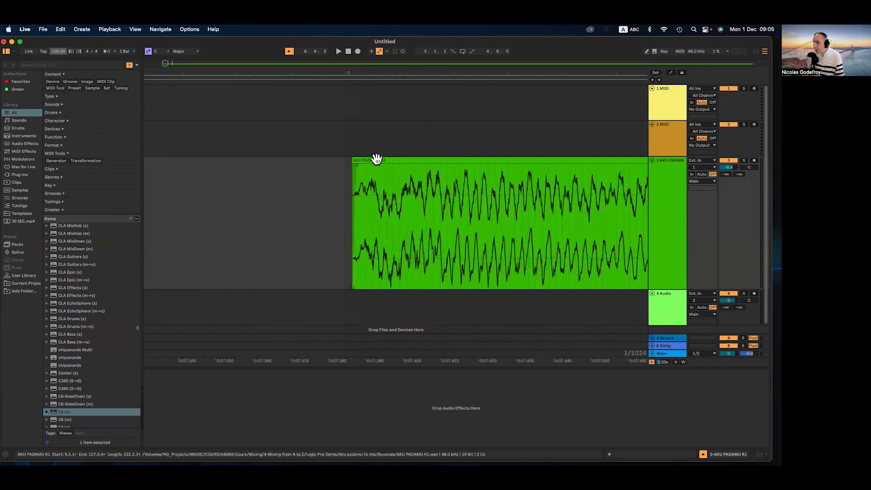
click(374, 160)
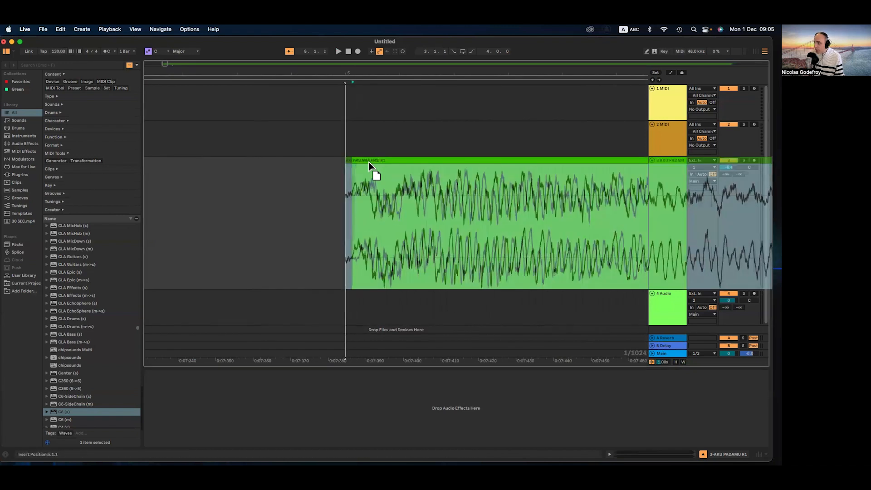
scroll(368, 162, down, 4)
scroll(367, 162, down, 8)
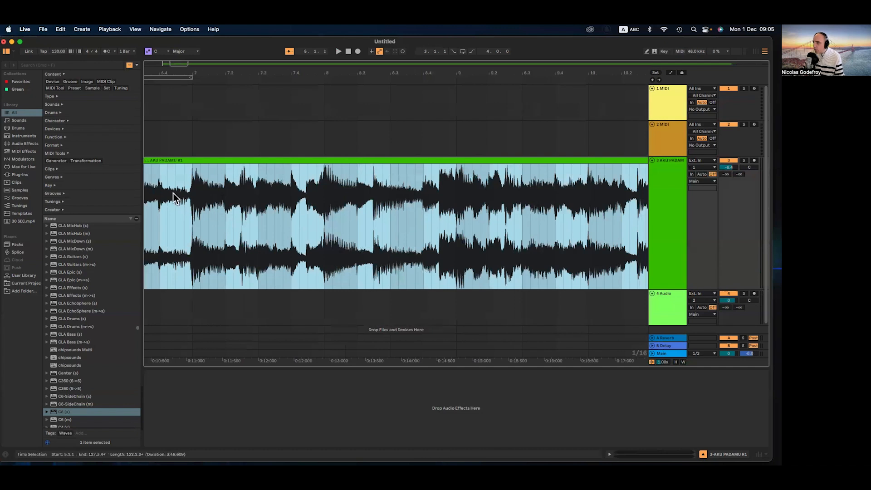
scroll(181, 191, up, 4)
scroll(317, 189, down, 8)
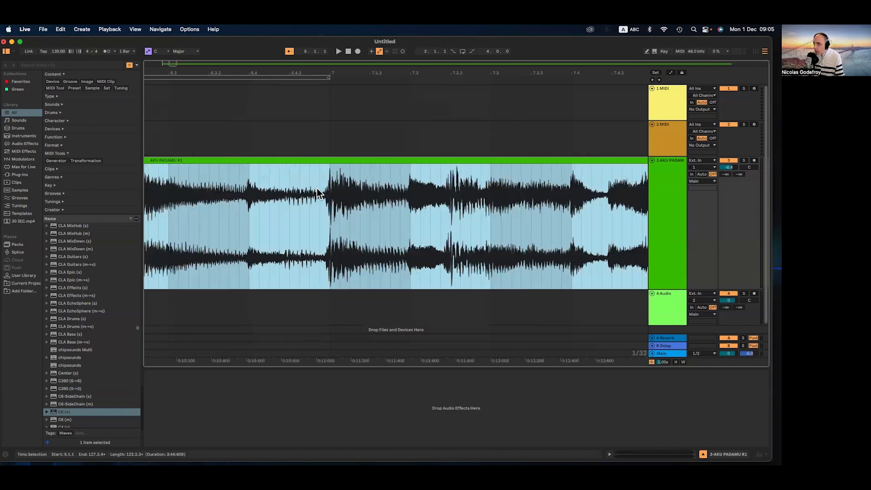
- Play the song from 4.4.1 with the metronome on and the AKU PADAMU track's volume lowered
scroll(259, 182, left, 2)
click(261, 190)
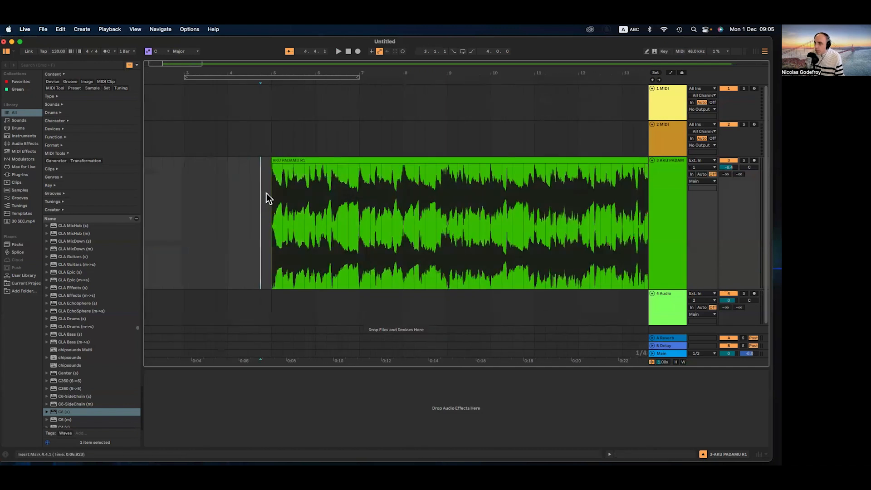
click(108, 51)
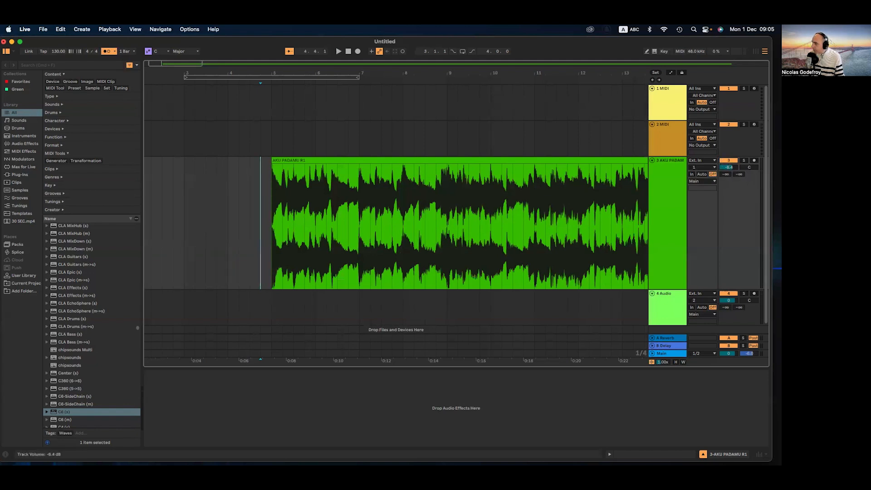
drag(729, 167, 730, 173)
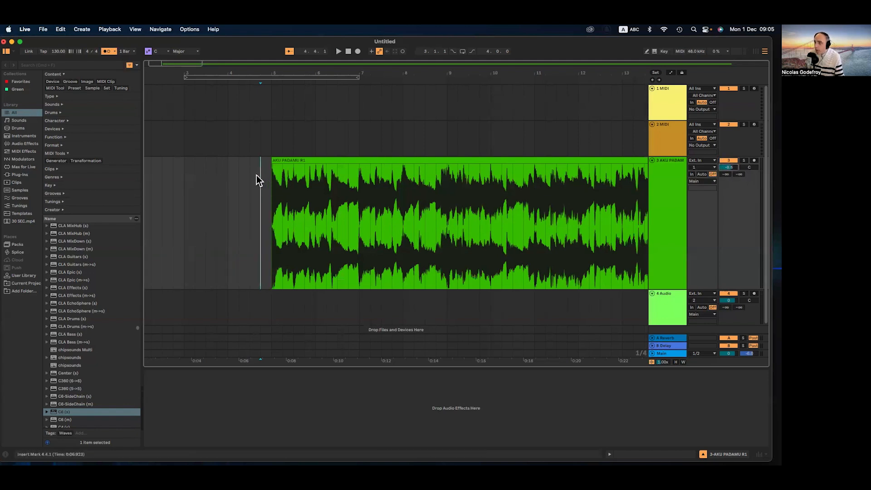
key(space)
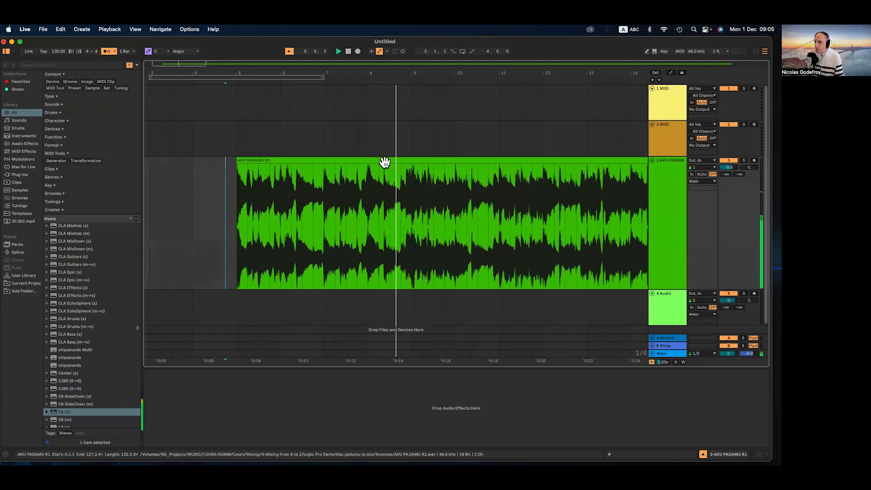
- Examine how the song's hits line up with the bar grid around bar 77
scroll(200, 189, down, 2)
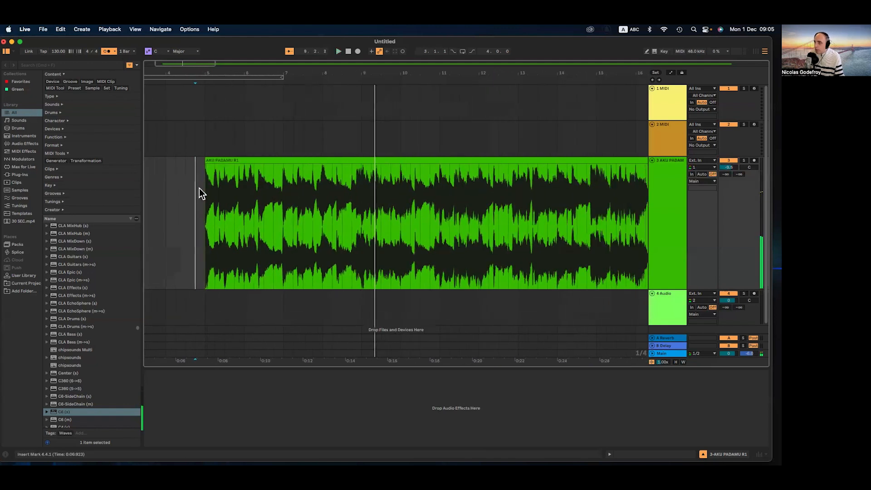
scroll(200, 188, down, 6)
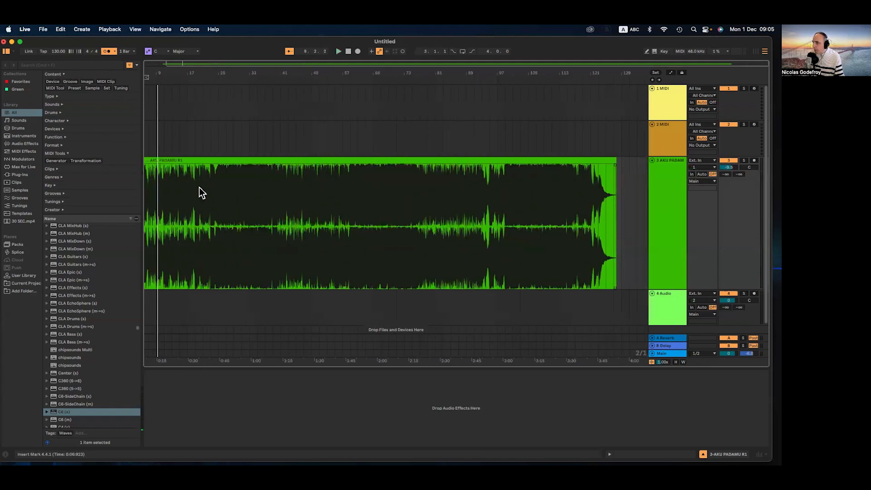
scroll(408, 202, up, 8)
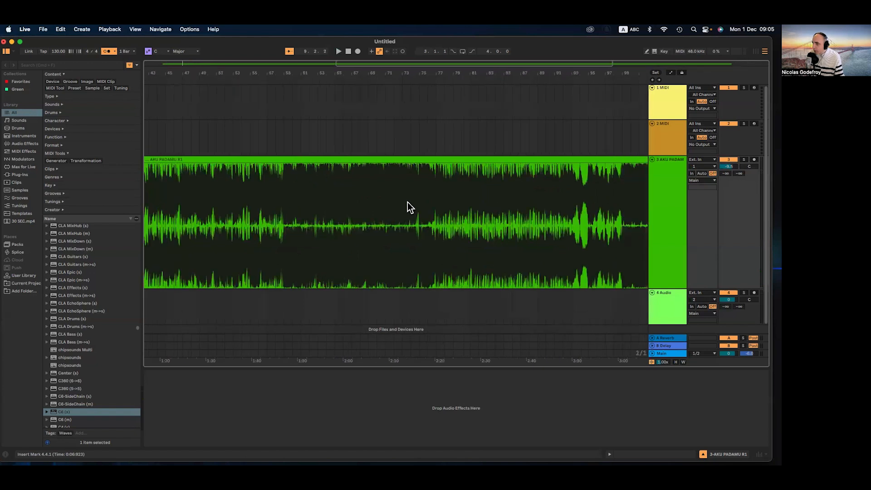
scroll(408, 201, up, 5)
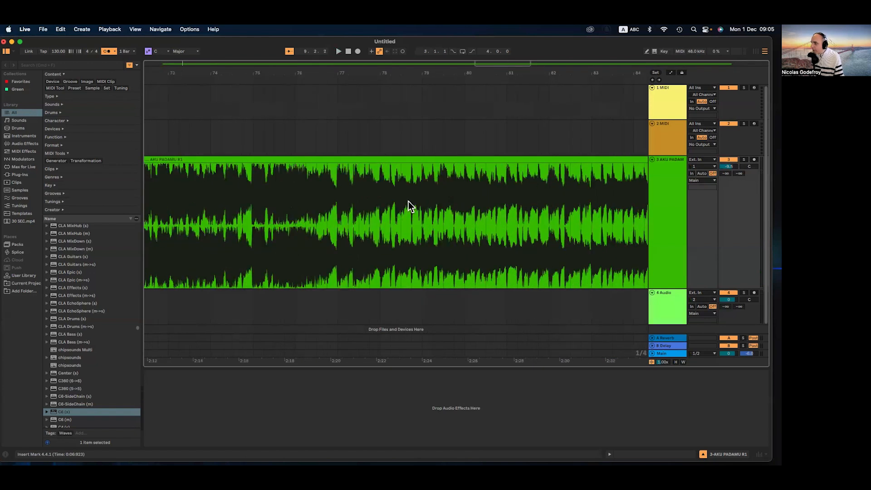
scroll(246, 203, up, 3)
scroll(247, 202, up, 1)
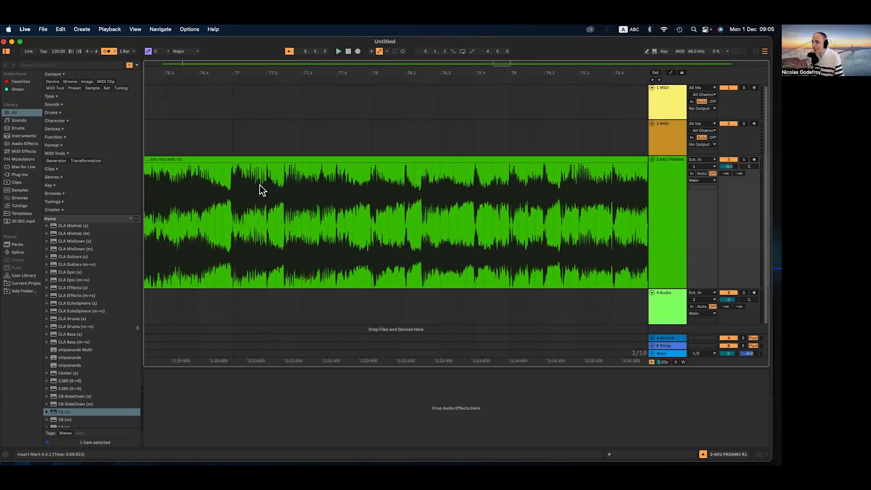
- Play the song from 76.4.4 and stop around bar 82 to check its timing against the grid
click(227, 179)
key(space)
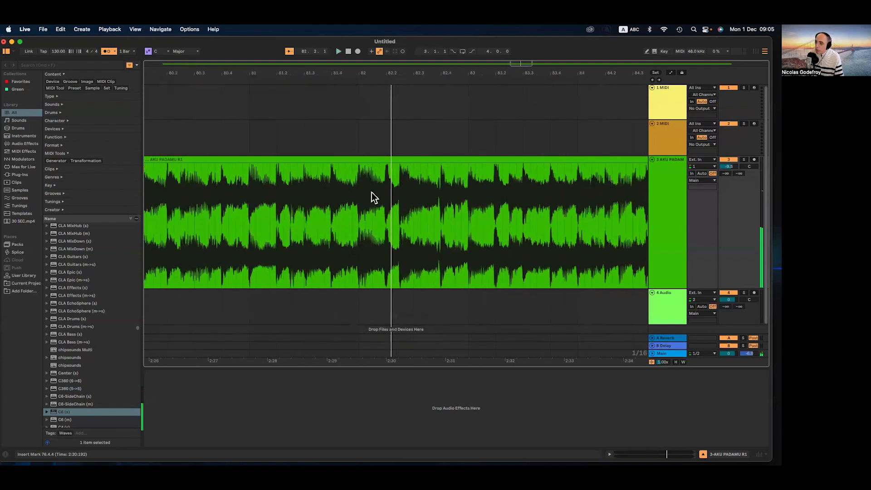
scroll(371, 192, down, 10)
scroll(372, 192, left, 5)
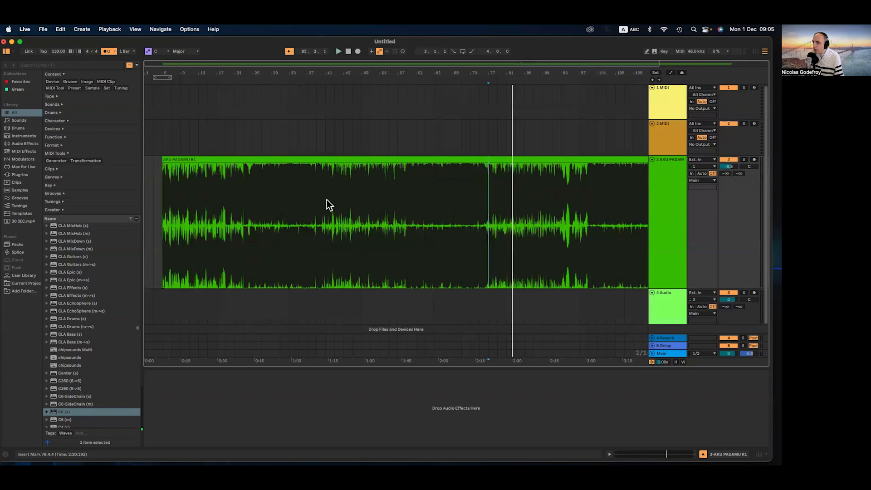
key(space)
- Extend the AKU PADAMU R1 clip's start back from bar 5 to 1.1.1
click(173, 161)
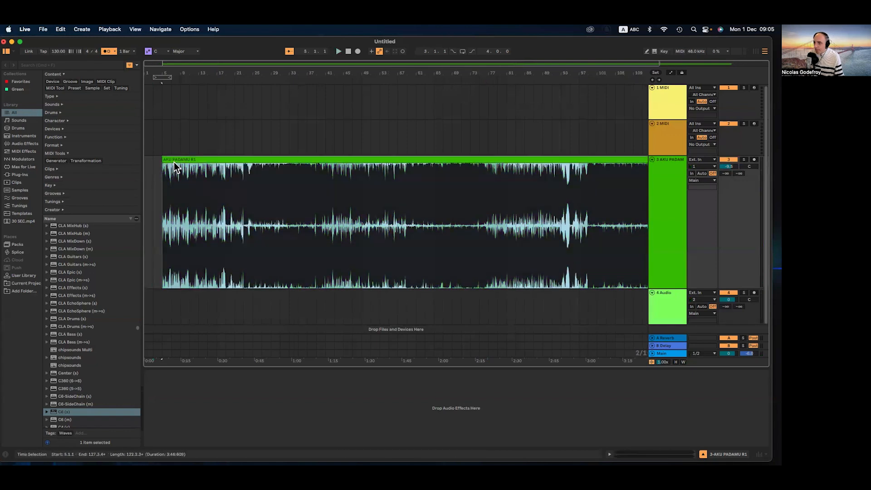
scroll(174, 162, up, 5)
scroll(175, 162, up, 5)
scroll(176, 162, left, 5)
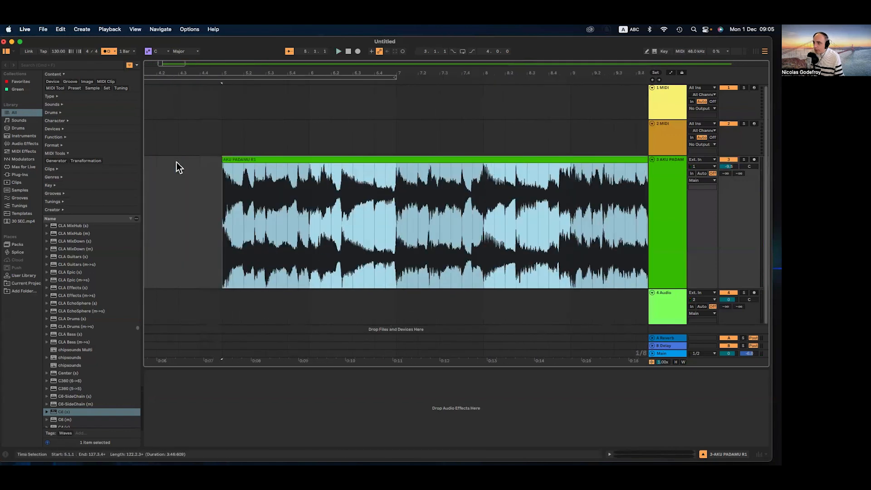
scroll(177, 162, left, 5)
scroll(375, 177, down, 5)
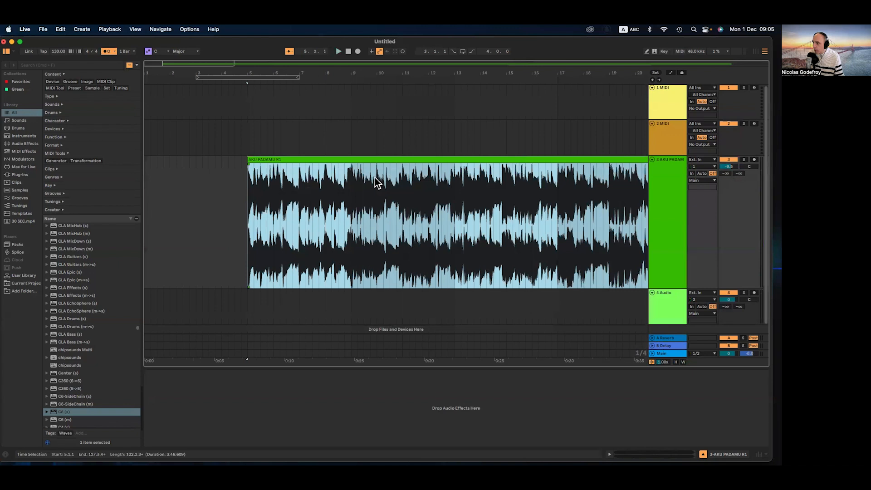
click(236, 186)
drag(250, 159, 65, 168)
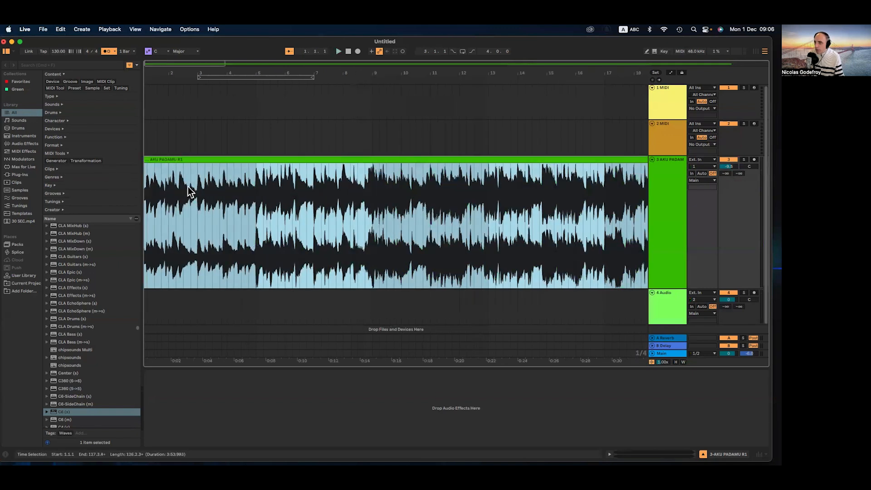
- Play the extended clip from 1.1.1 and examine its opening hits against the grid
scroll(188, 186, up, 5)
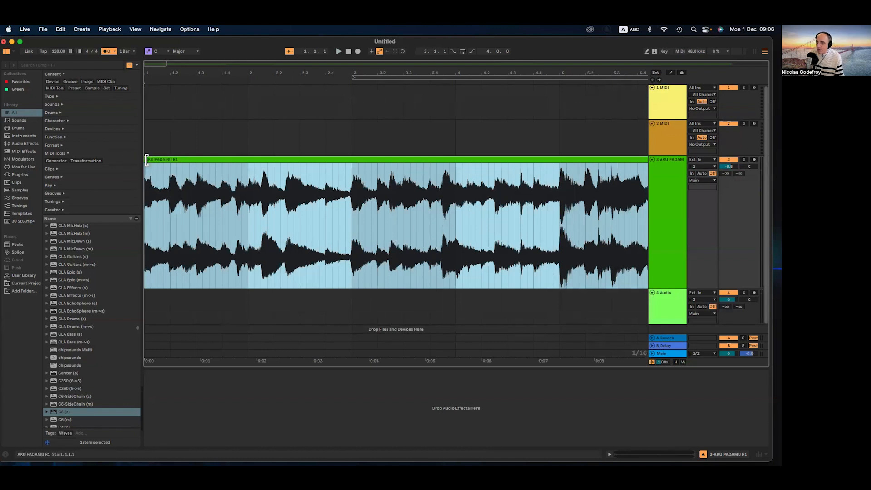
scroll(151, 189, up, 6)
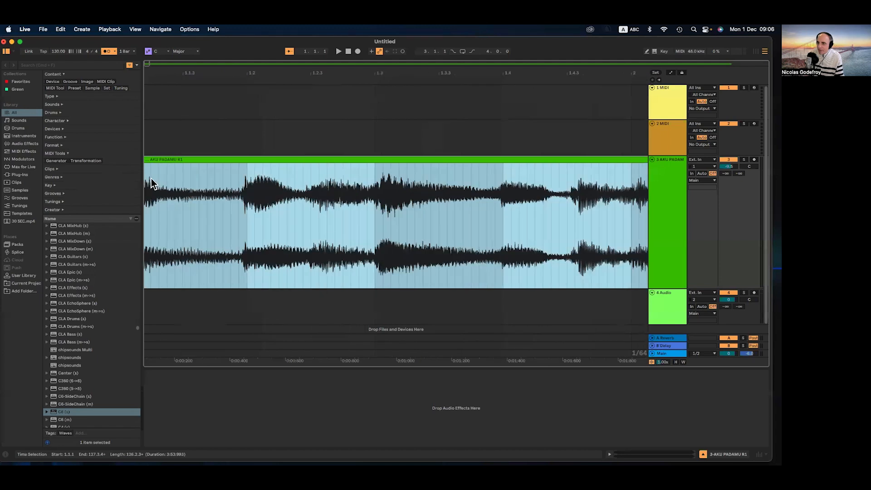
key(space)
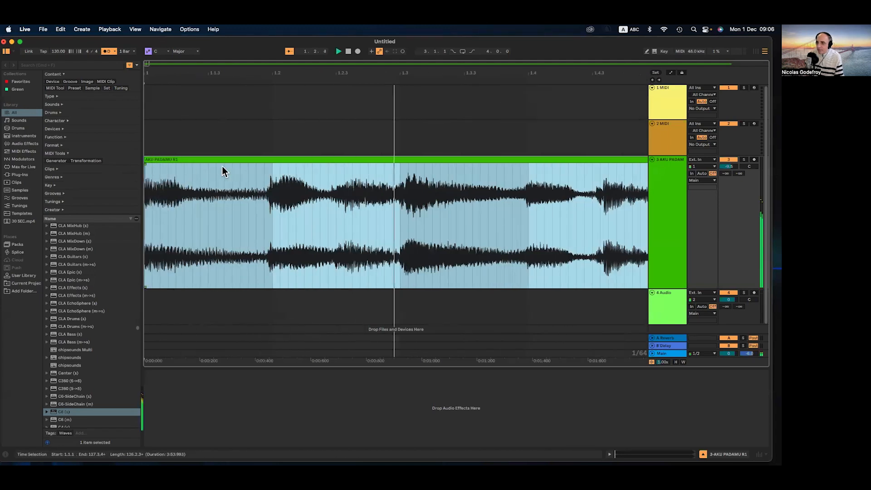
scroll(191, 175, down, 5)
scroll(178, 180, down, 4)
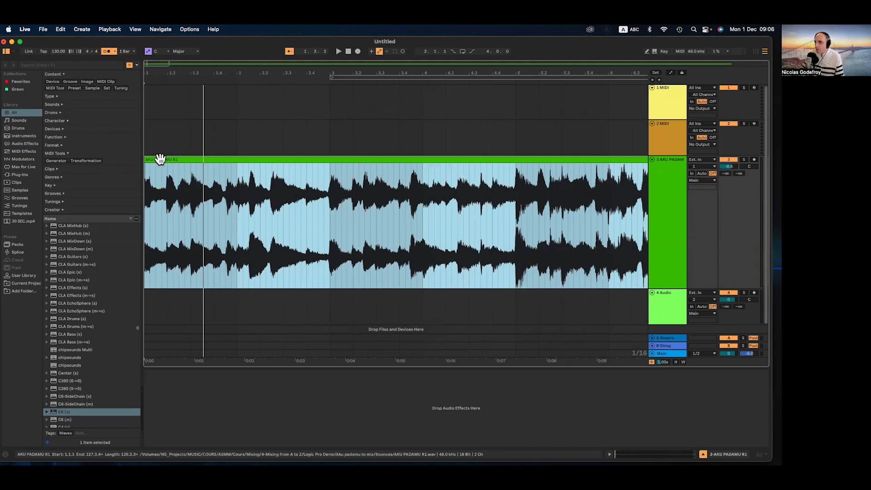
- Set the arrangement's fixed grid to 1 Bar and move the AKU PADAMU R1 clip to start at 2.1.1
click(248, 137)
right_click(221, 137)
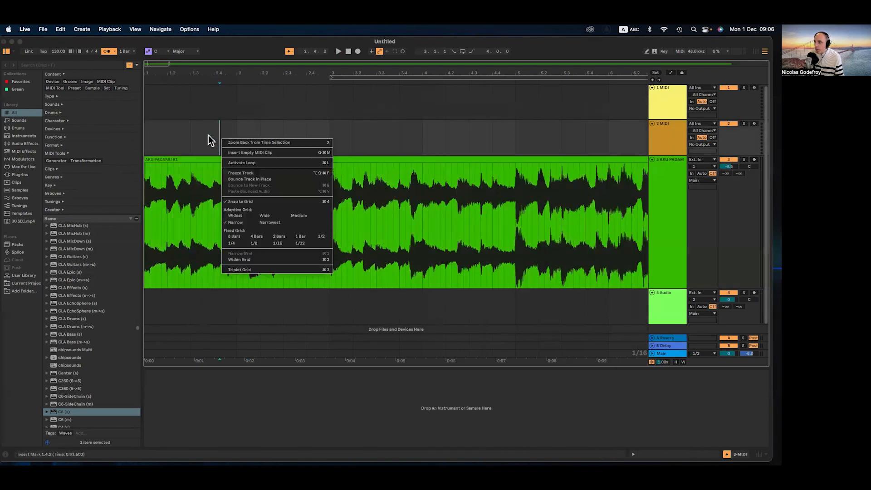
click(300, 236)
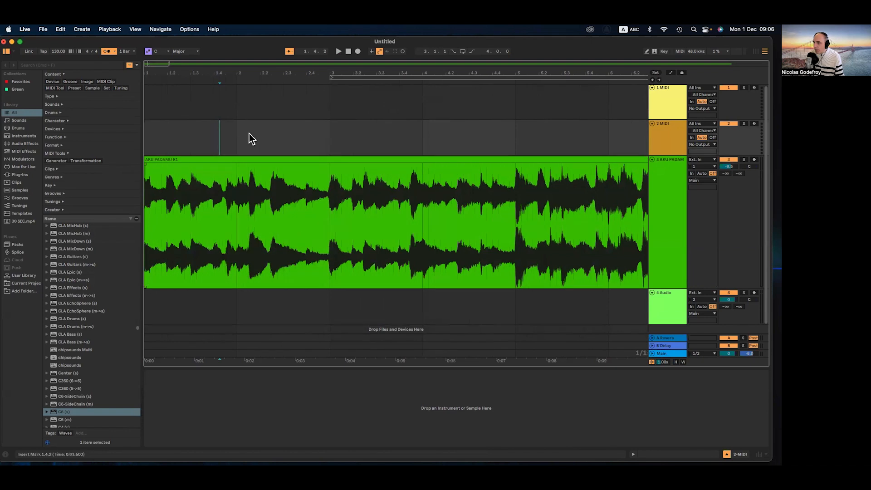
click(217, 159)
drag(218, 159, 275, 160)
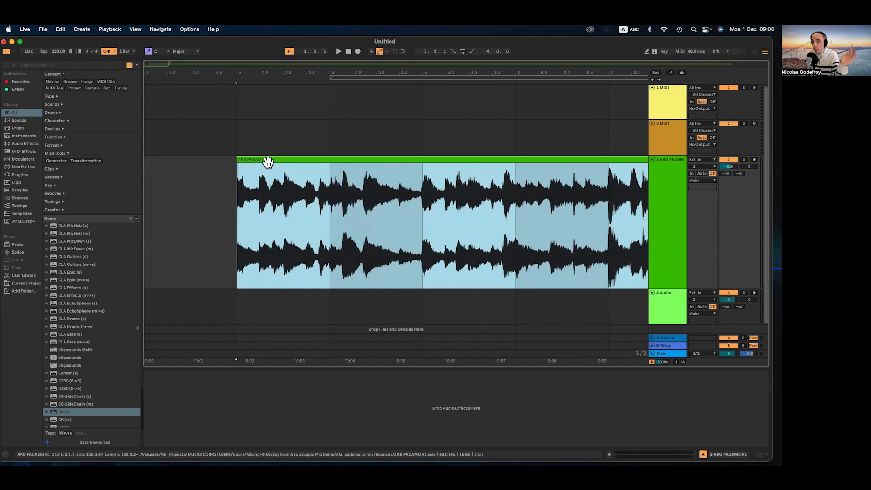
- Extend the clip's start to about 1.2.4 to expose its lead-in and play from there, turning the metronome off and on again
click(245, 149)
drag(237, 160, 125, 163)
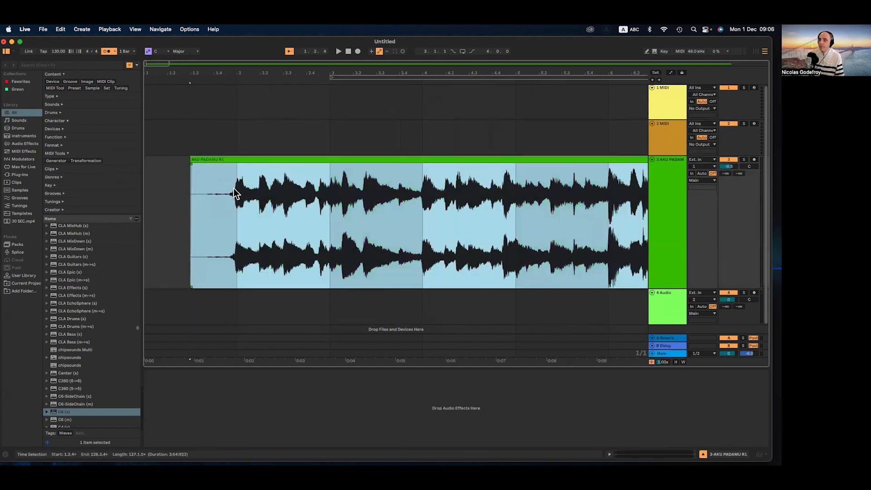
click(186, 191)
key(space)
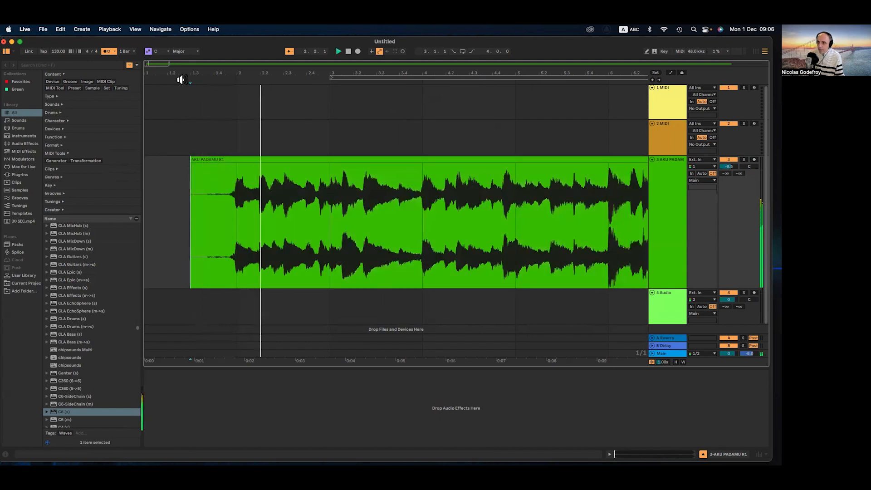
click(105, 51)
scroll(266, 151, down, 5)
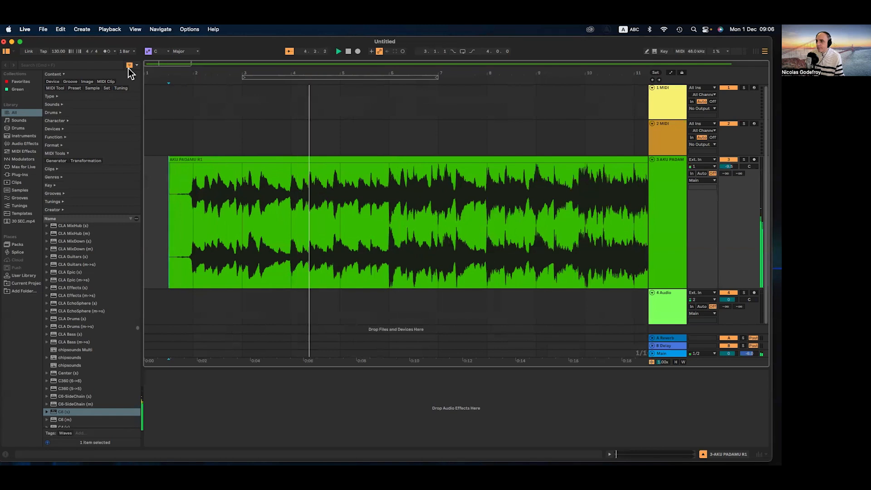
click(106, 51)
- Play from 24.1.1 to find the section change, and split the AKU PADAMU R1 clip at 26.1.1
scroll(319, 188, down, 10)
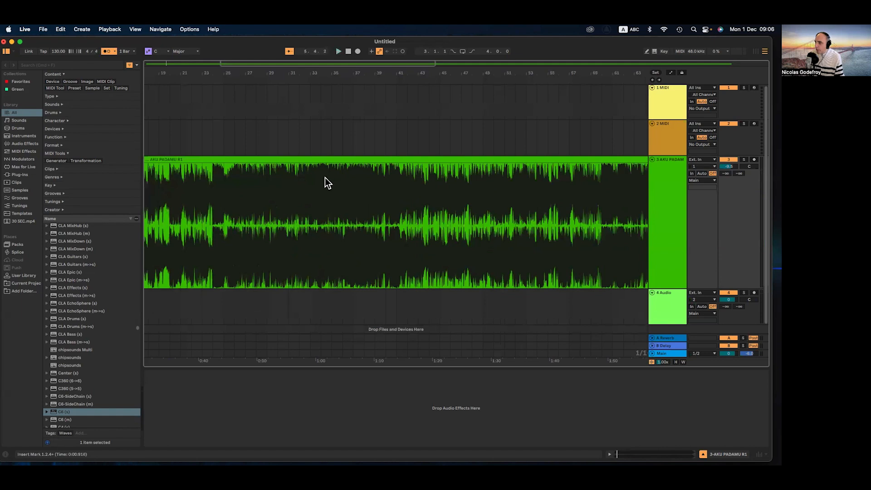
scroll(325, 178, down, 5)
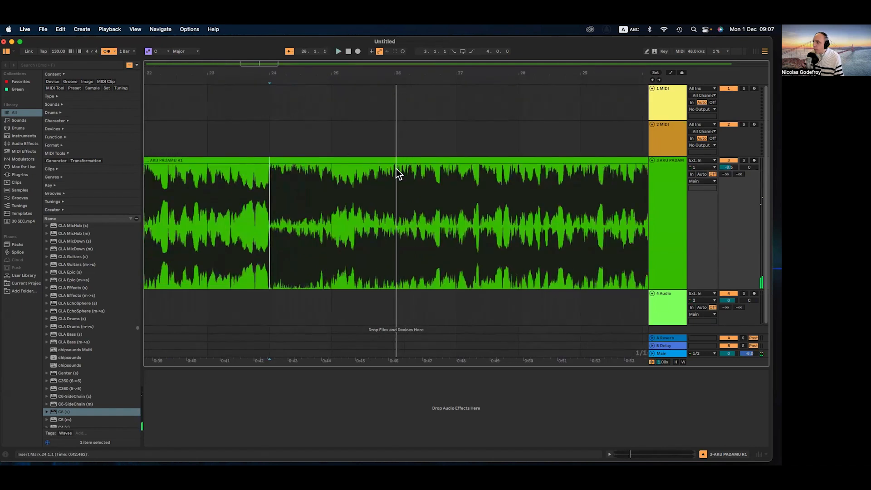
scroll(397, 174, up, 6)
click(391, 83)
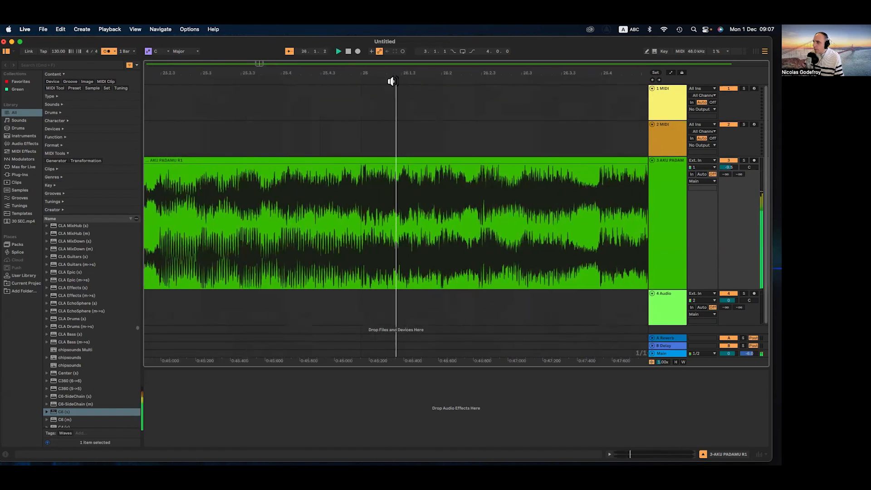
key(space)
click(323, 172)
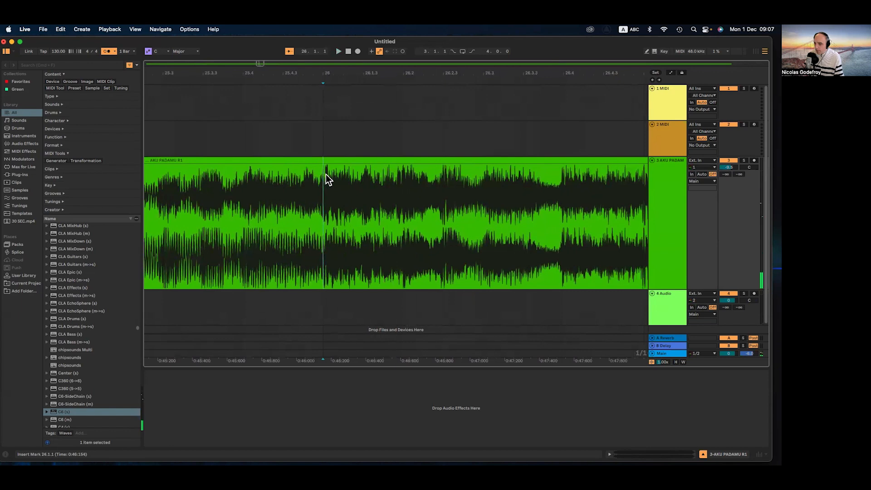
click(335, 160)
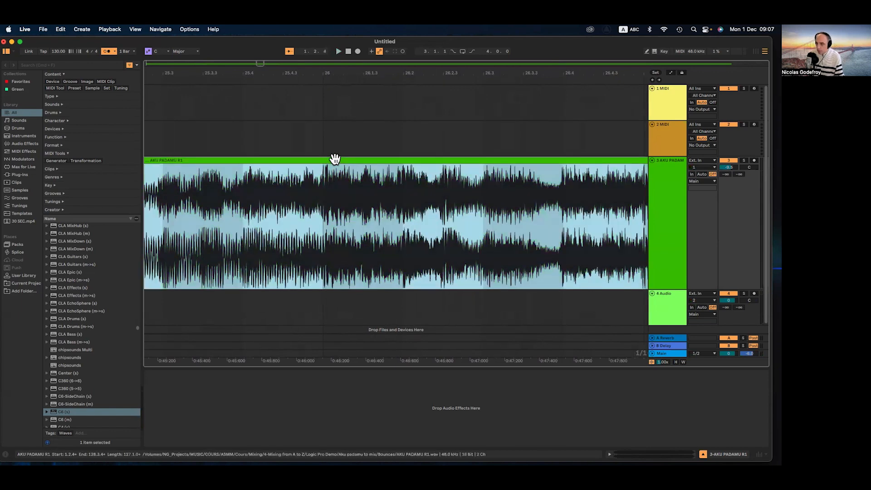
click(322, 173)
key(super+e)
- Trim the second AKU PADAMU R1 section's start to 100.1.1 and move that section back to 26.1.1
click(335, 158)
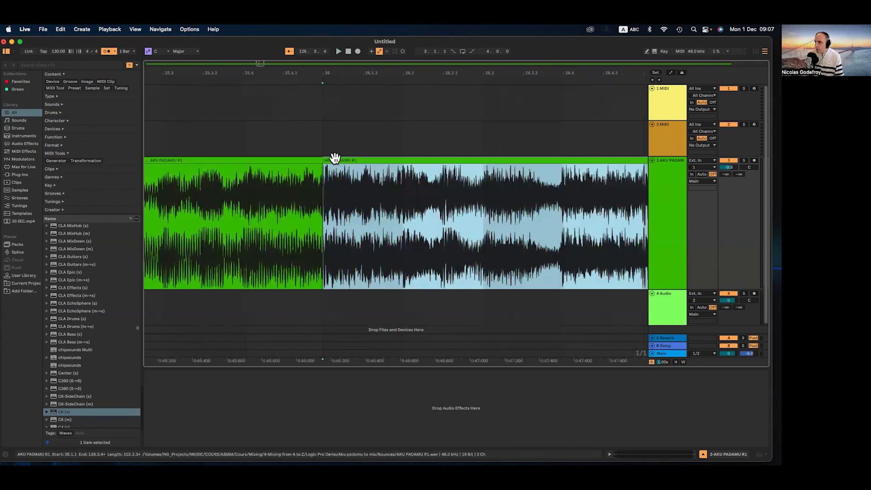
scroll(343, 185, down, 15)
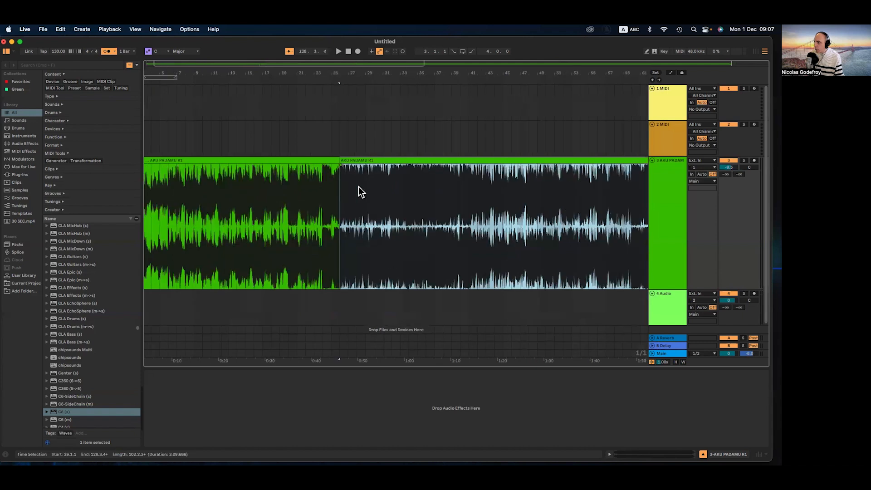
scroll(358, 186, down, 10)
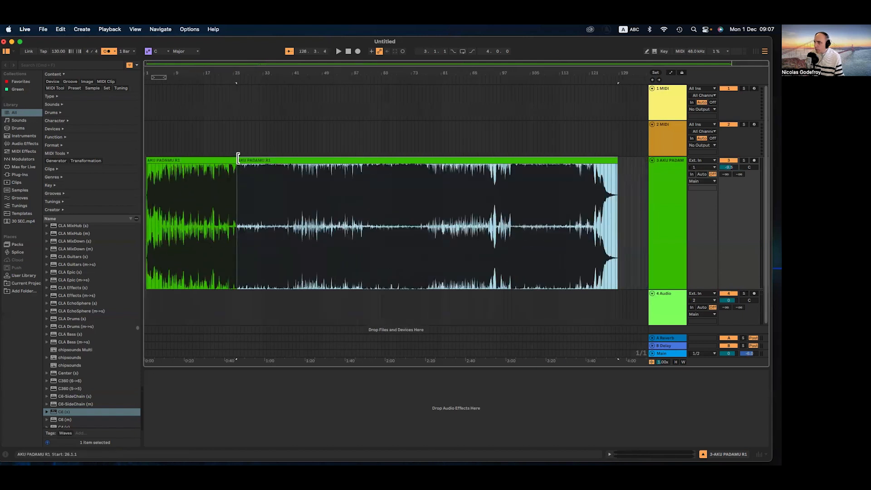
drag(237, 158, 510, 167)
scroll(506, 173, up, 8)
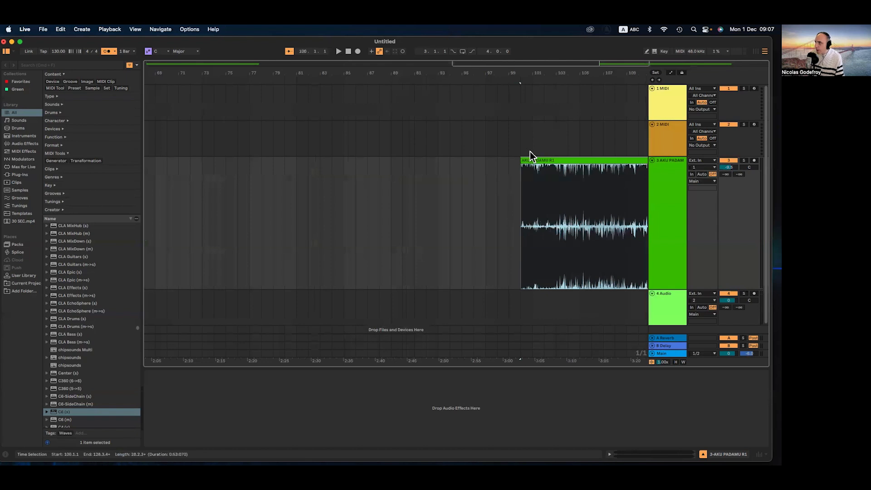
scroll(500, 170, down, 7)
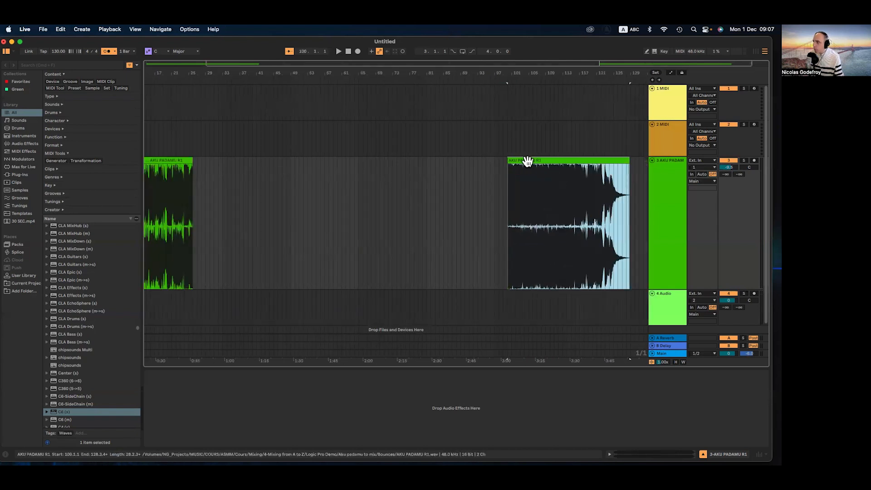
drag(549, 162, 235, 167)
- Move the second section to 27.1.1, leaving a one-bar gap, and play from there
scroll(201, 170, up, 5)
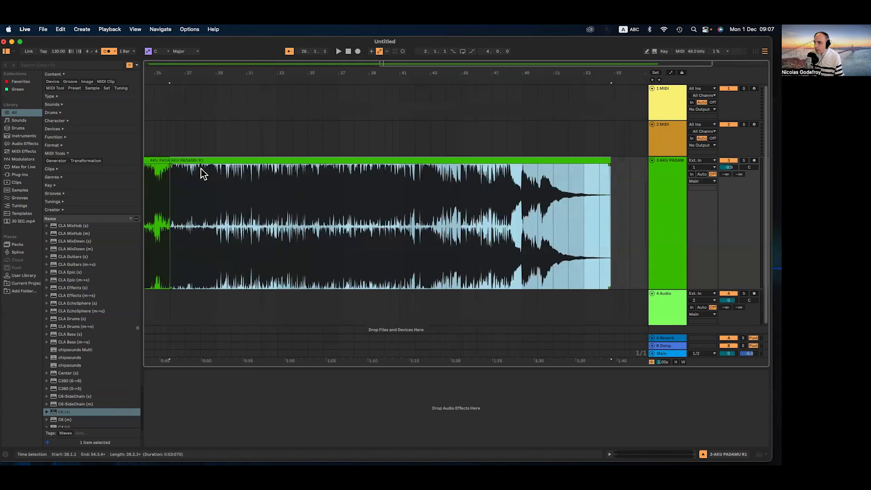
scroll(201, 169, up, 6)
scroll(515, 192, up, 4)
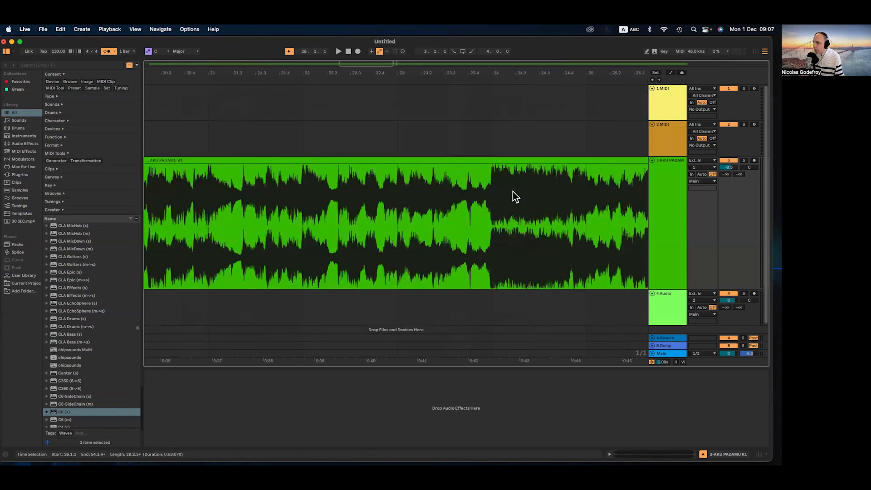
scroll(512, 196, right, 5)
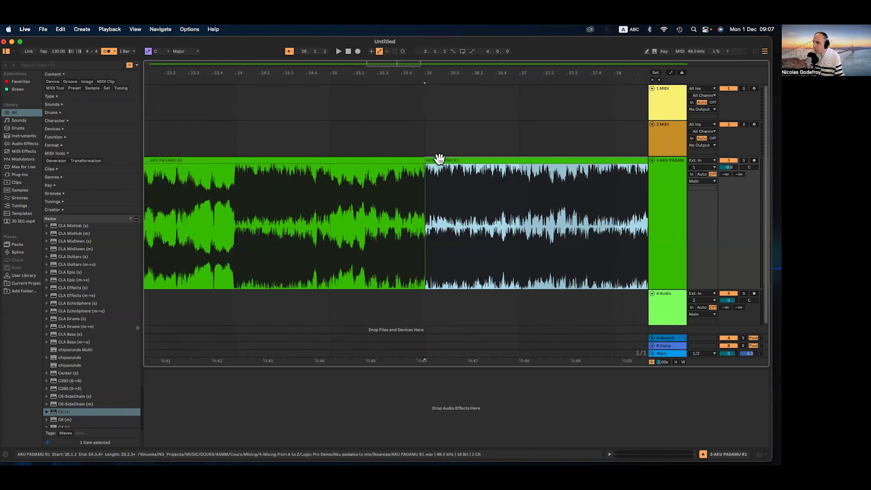
drag(439, 159, 519, 175)
click(504, 186)
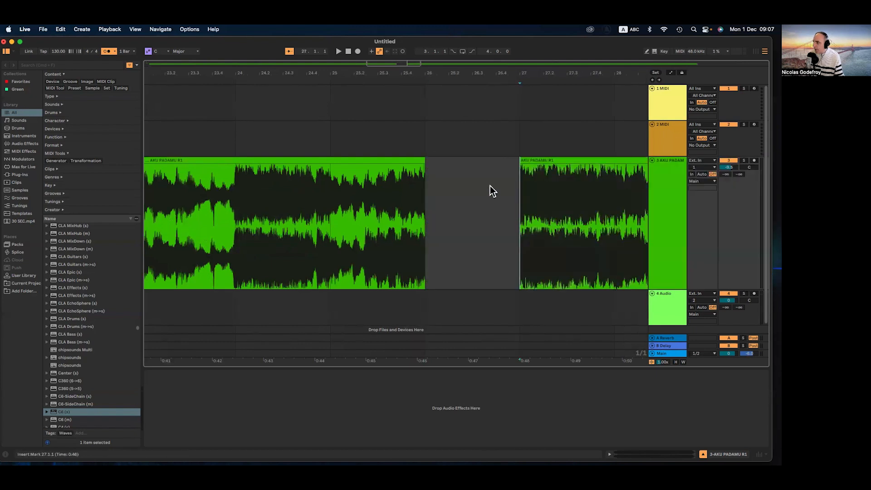
key(space)
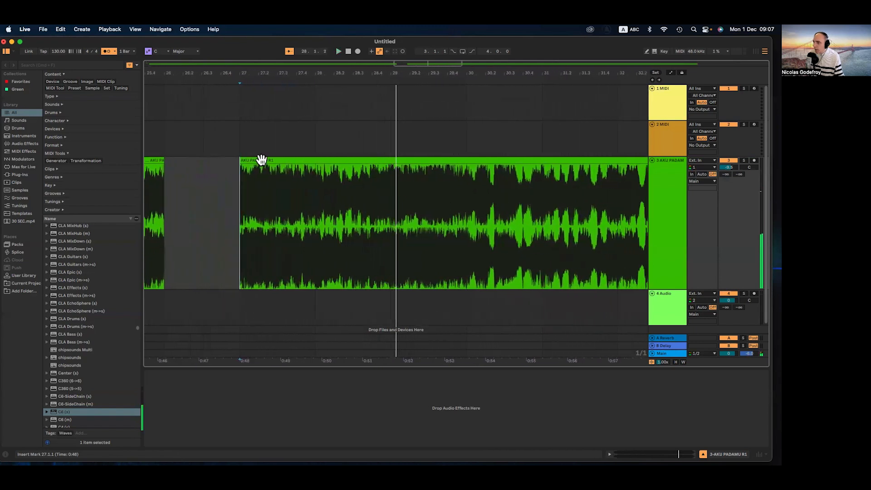
- Move the second section back to 26.1.1 against the first one and play across the join from 25.2.1
drag(241, 166, 175, 185)
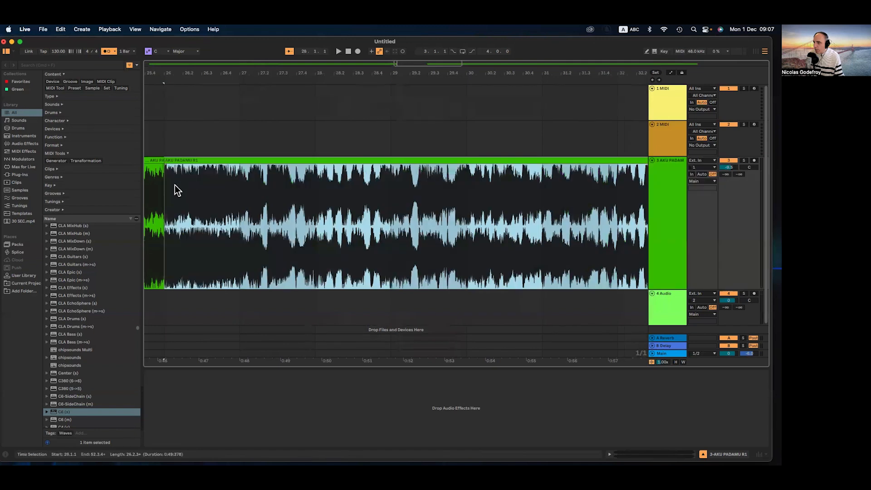
scroll(175, 185, up, 3)
scroll(175, 185, left, 3)
click(176, 185)
key(space)
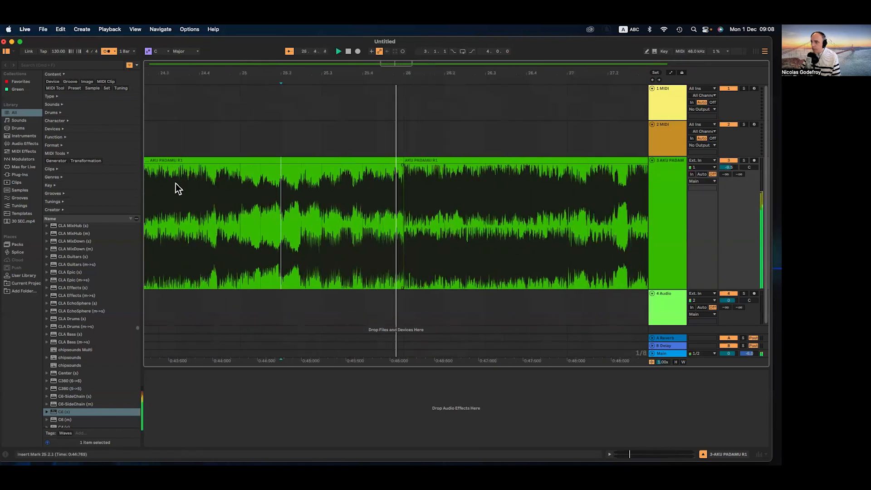
scroll(294, 218, down, 3)
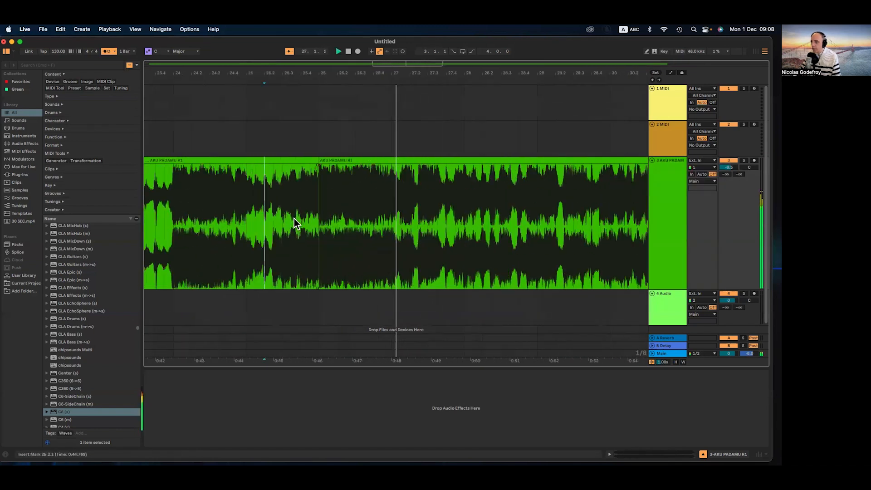
scroll(294, 218, down, 3)
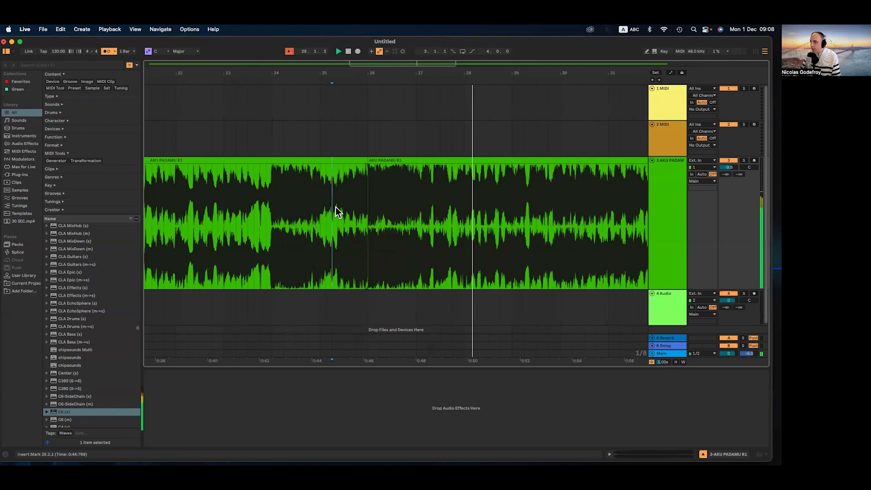
- Stop playback after the join and turn off the metronome
scroll(336, 208, down, 3)
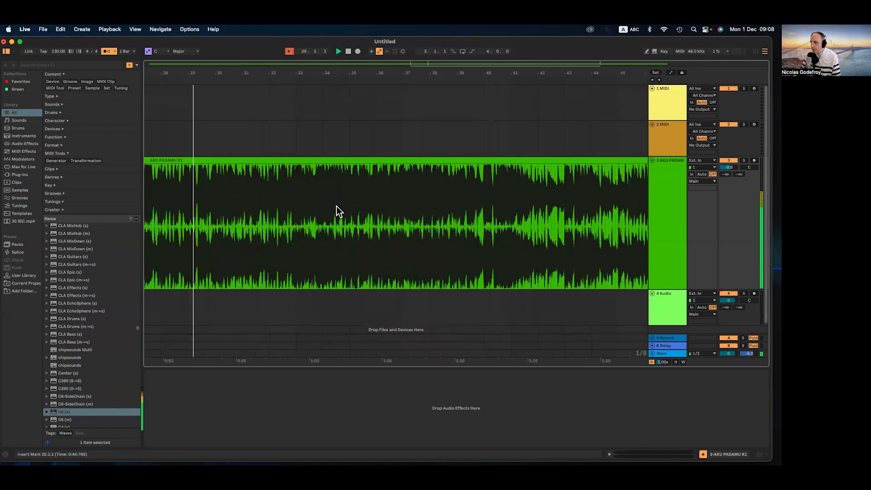
scroll(336, 208, down, 4)
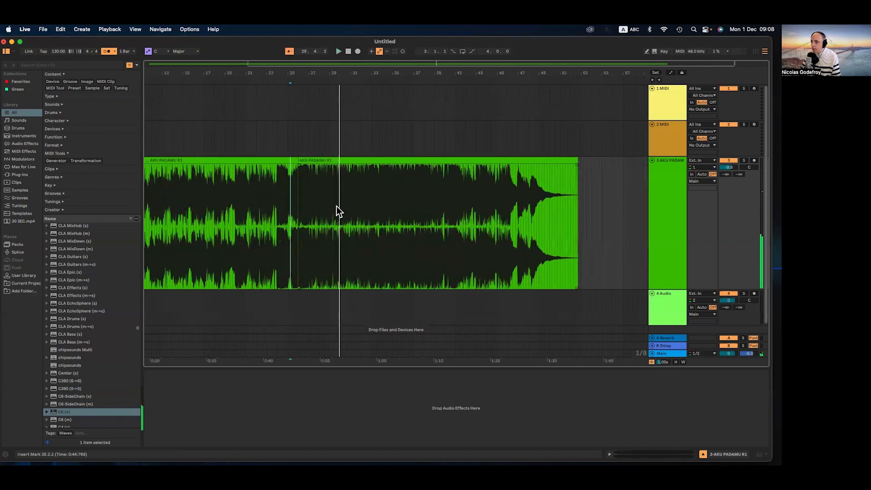
scroll(337, 206, up, 10)
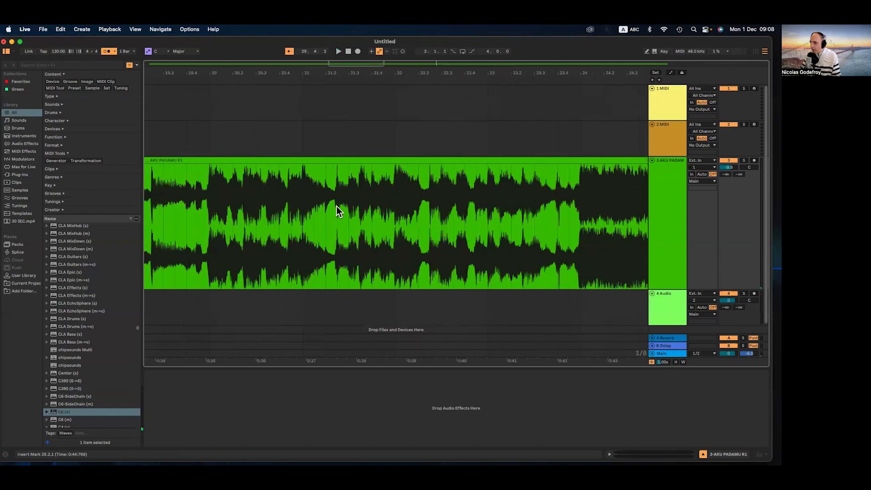
scroll(336, 206, right, 7)
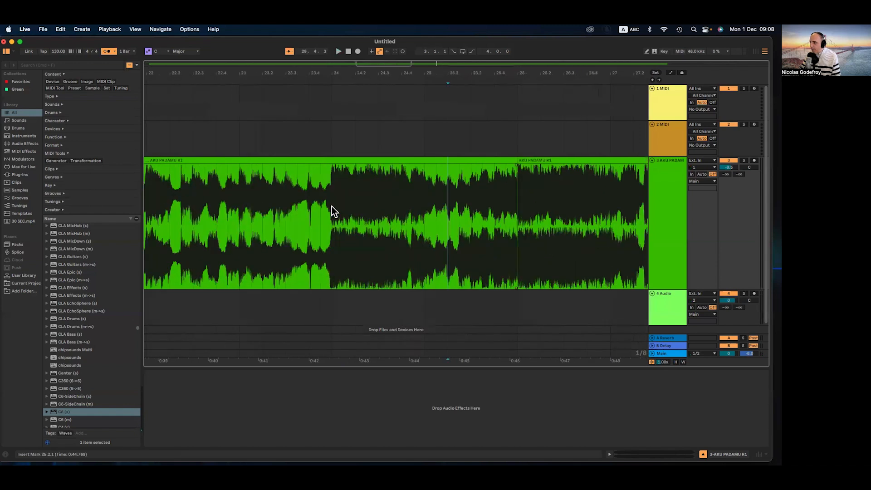
click(108, 51)
- Select the range from 25.4.3 to 26.1.3 across the join of the two AKU PADAMU R1 sections
scroll(370, 172, up, 4)
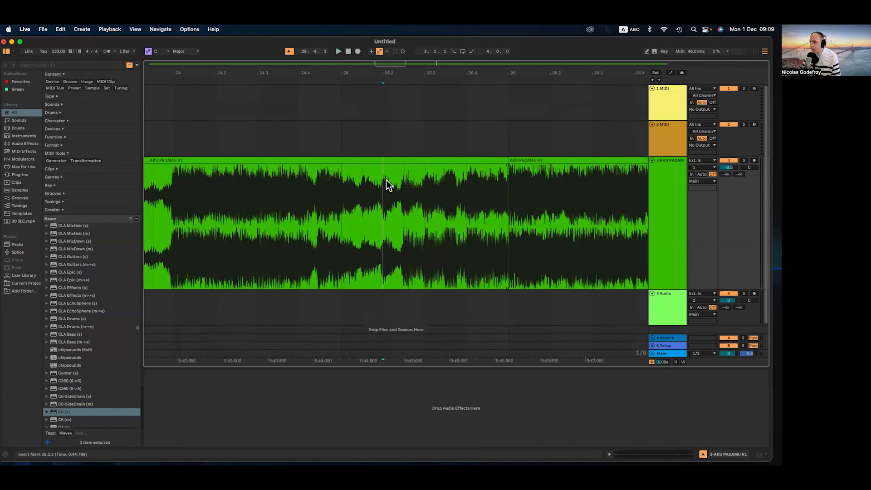
click(437, 136)
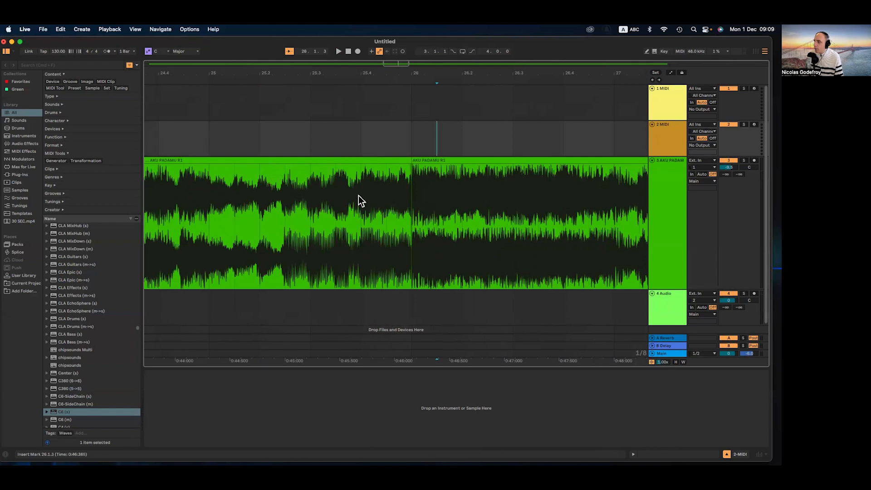
scroll(360, 201, up, 2)
drag(418, 188, 452, 186)
drag(377, 186, 455, 183)
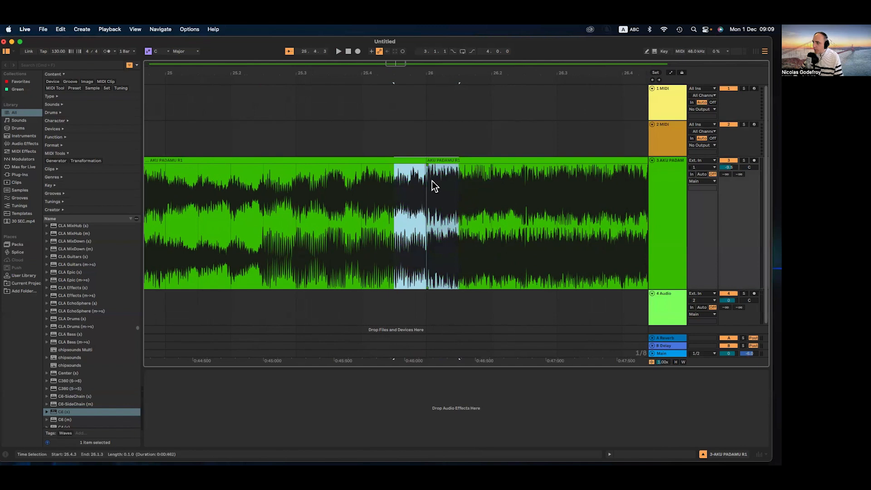
- Set the fixed grid to 1 Bar and select the range from 25.1.1 to 27.1.1 across the join
right_click(395, 146)
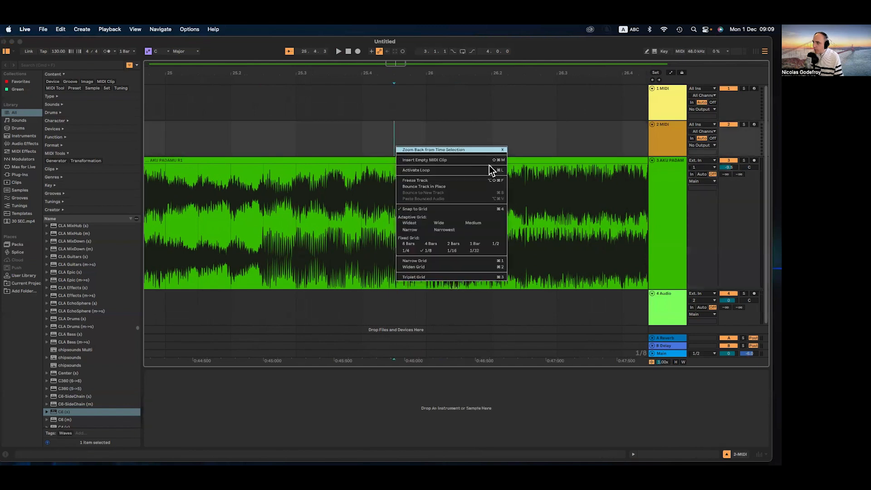
click(474, 244)
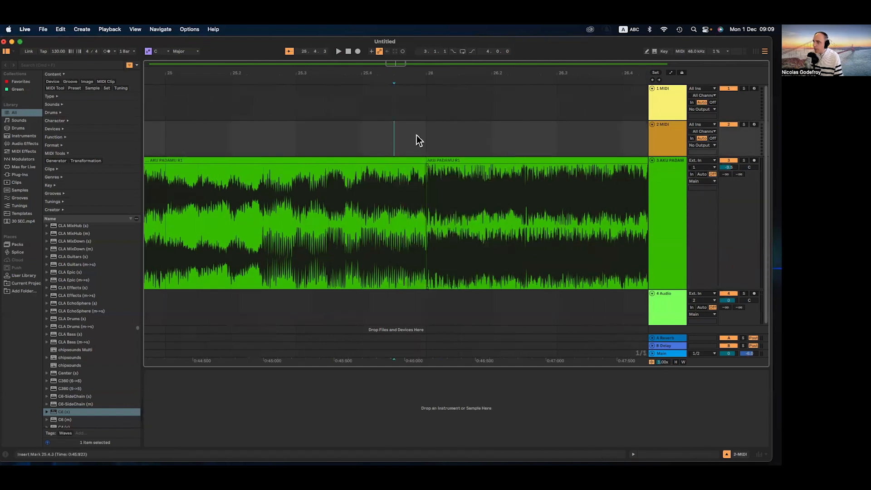
click(367, 173)
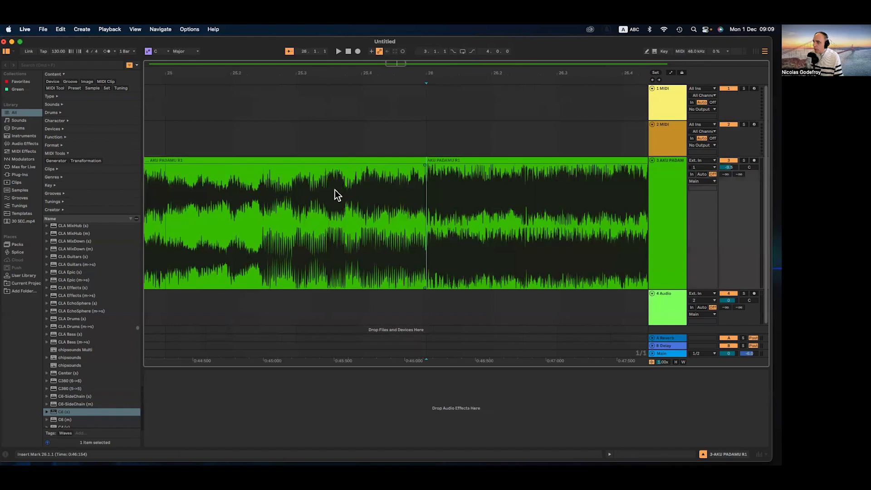
drag(335, 189, 613, 219)
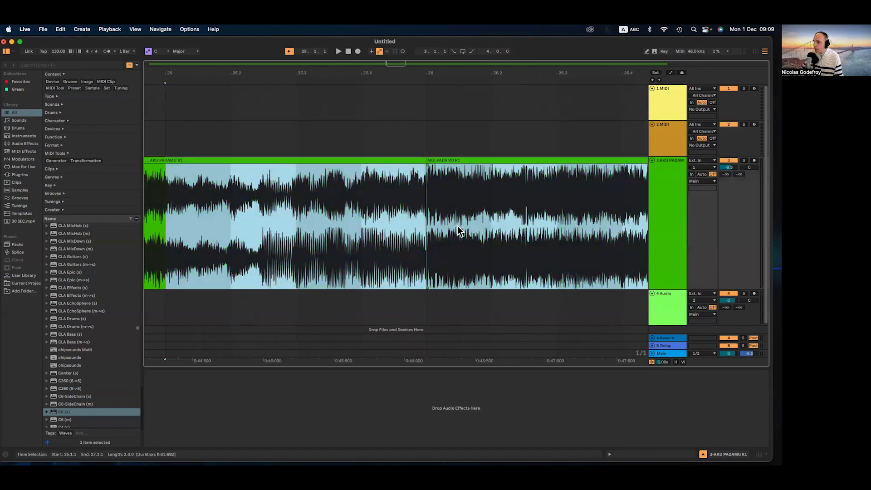
scroll(457, 226, down, 5)
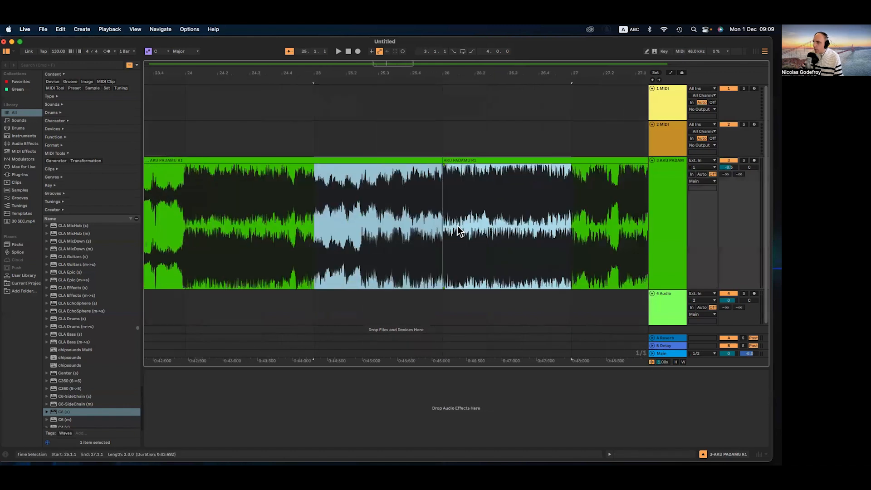
- Set the fixed grid back to 1/8
click(460, 138)
right_click(407, 144)
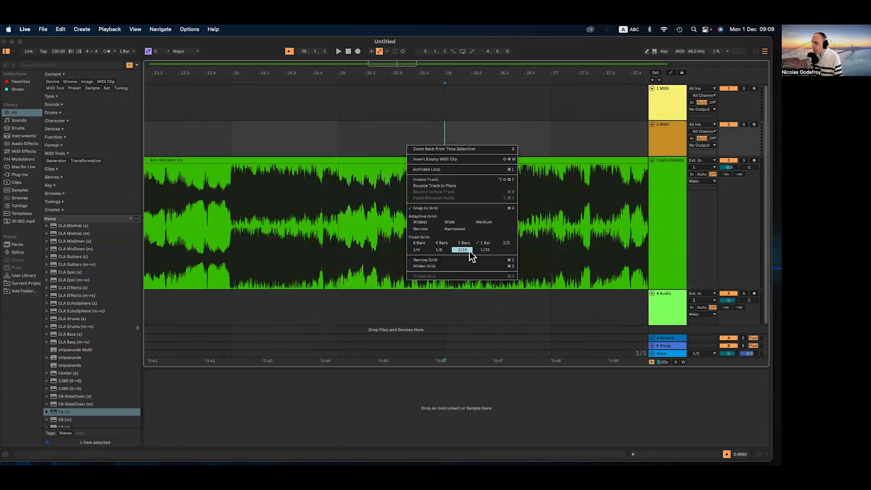
click(438, 250)
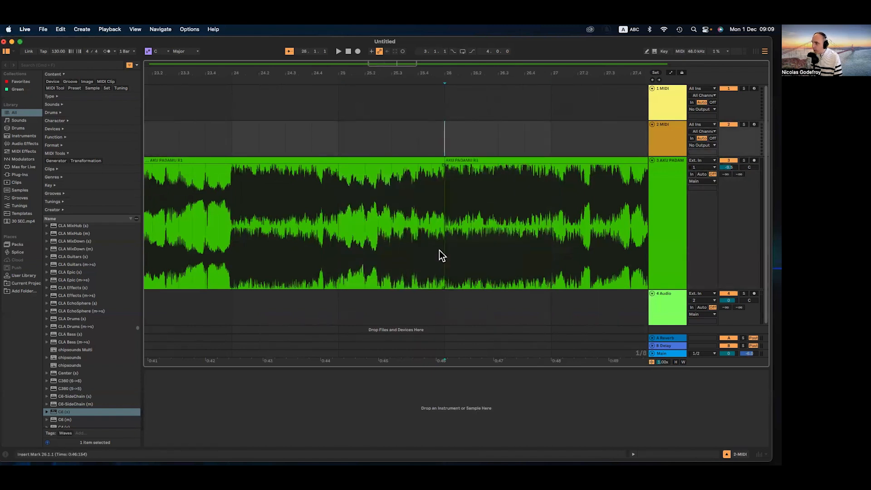
- Select 25.4.1 to 26.2.1 across the join and create a crossfade between the two AKU PADAMU R1 sections
scroll(449, 203, up, 5)
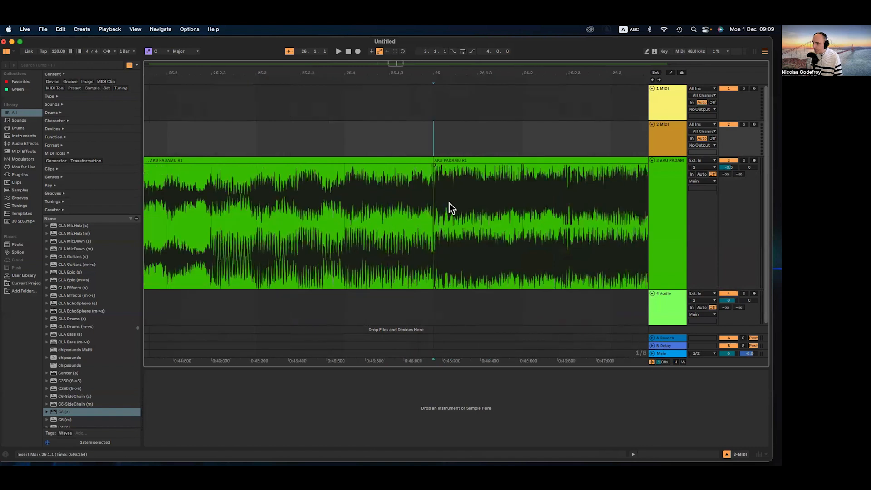
scroll(449, 203, down, 2)
drag(378, 195, 504, 198)
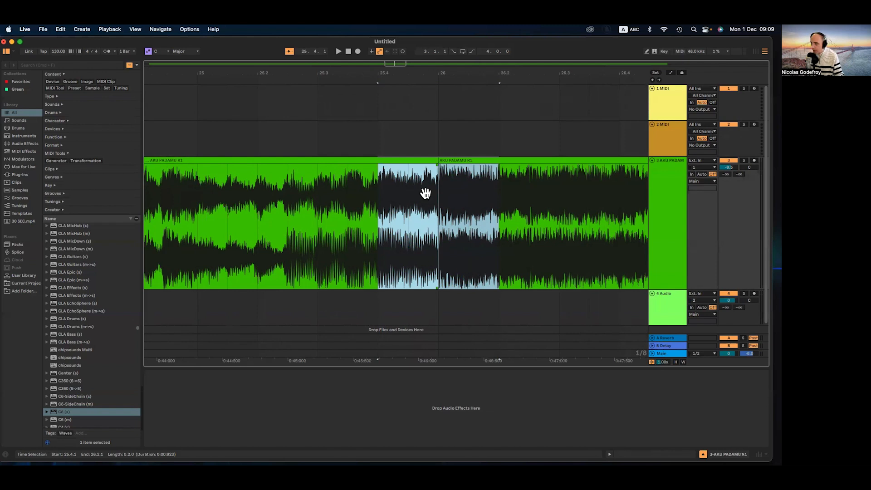
key(super+alt+f)
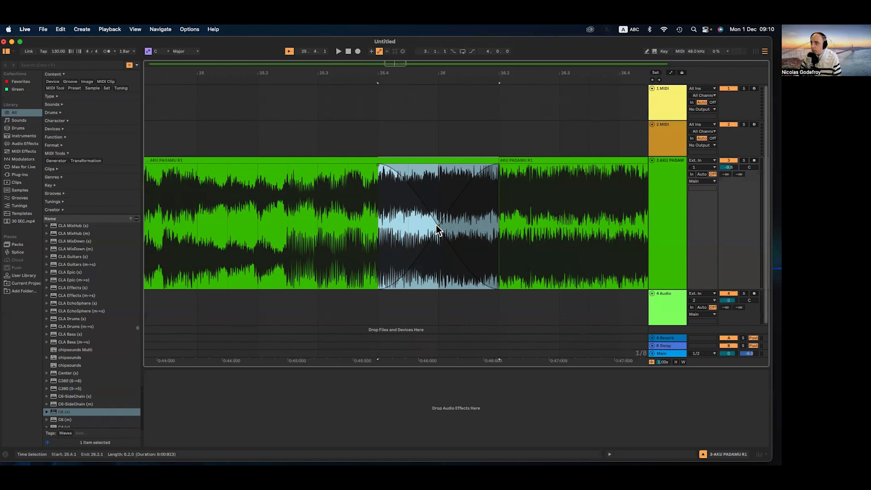
- Bend the crossfade curve towards its beginning and move the crossfade's start to just after 25.4
drag(379, 171, 314, 173)
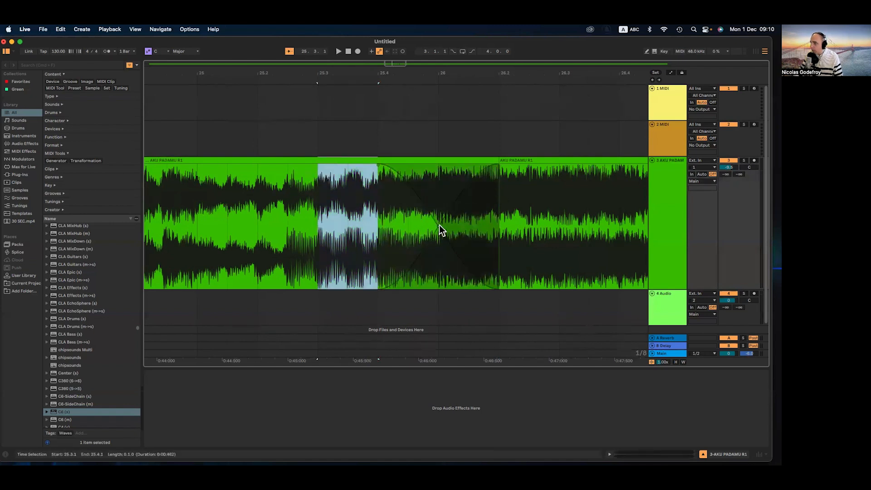
drag(439, 225, 324, 227)
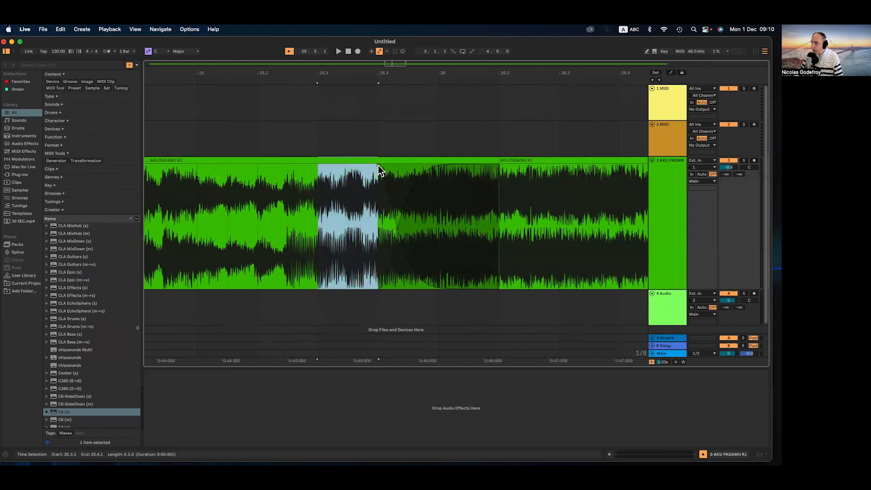
mouse_move(377, 165)
mouse_down()
mouse_move(289, 165)
mouse_move(406, 168)
mouse_move(392, 170)
mouse_up()
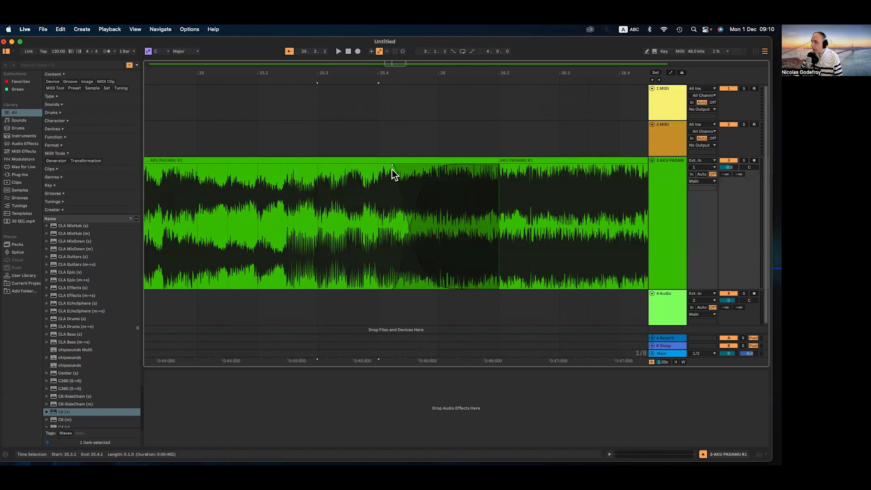
click(348, 227)
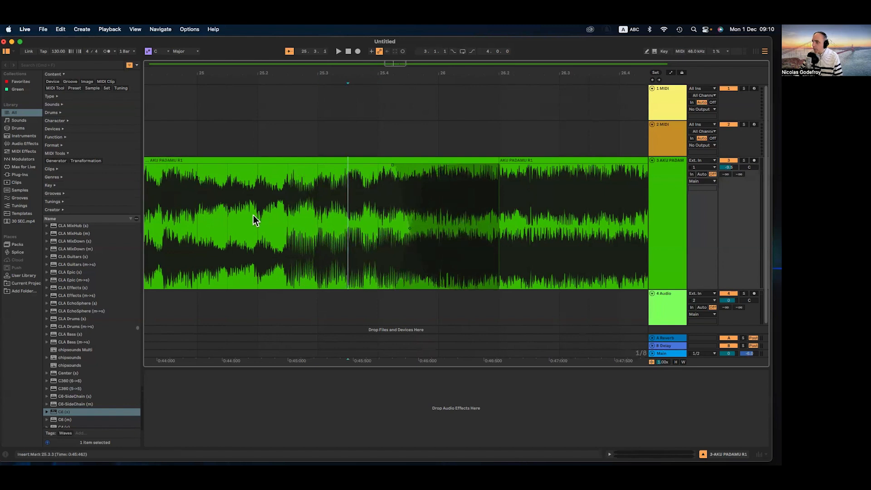
- Play the song from 23.4.3 to hear the crossfade between the two sections
scroll(320, 180, down, 6)
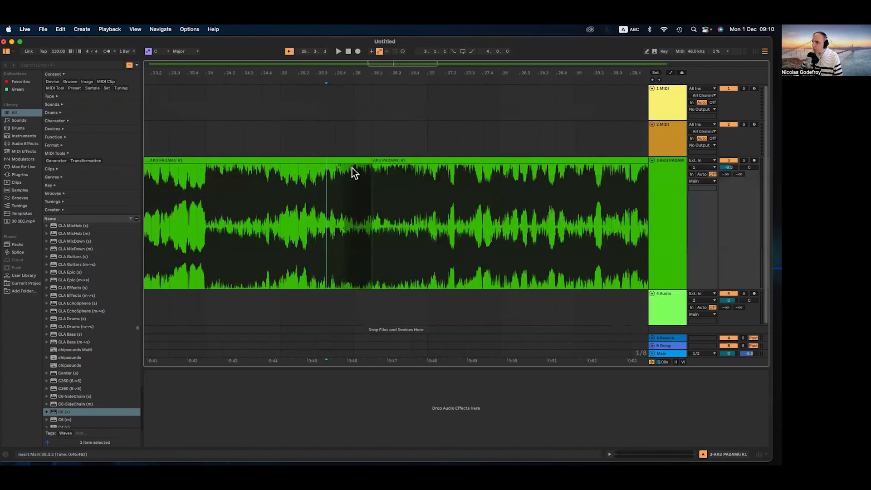
click(408, 159)
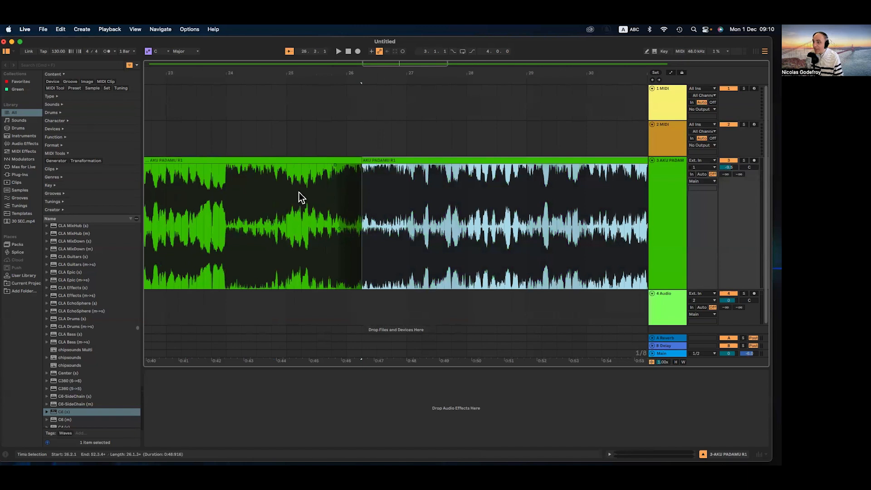
click(284, 199)
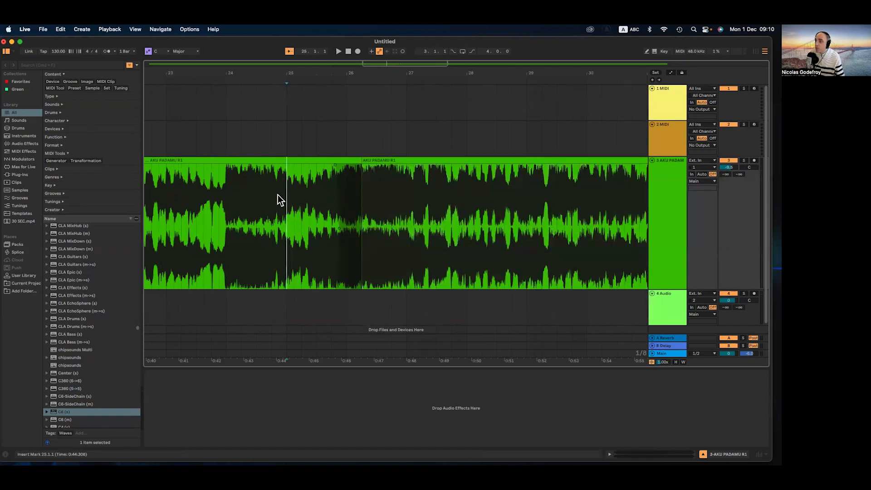
click(255, 197)
click(219, 193)
key(space)
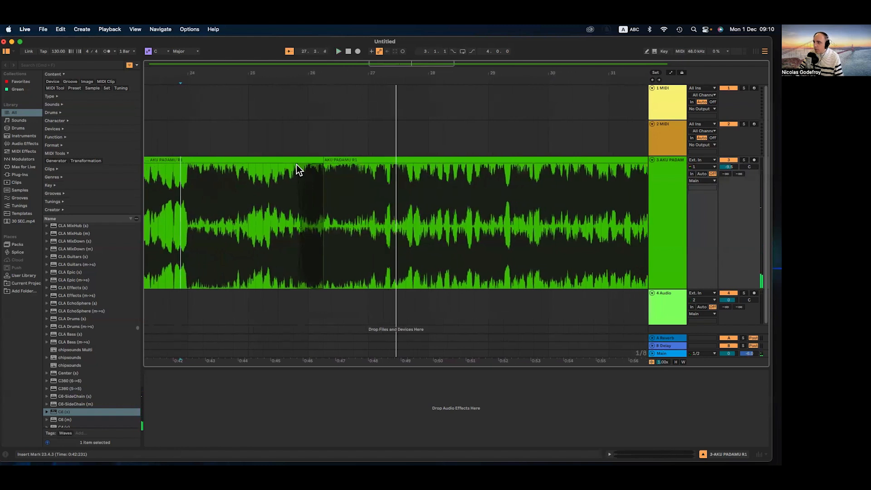
- Extend the crossfade's start back to about 23.3 and play across it from 22.4.3
drag(296, 164, 161, 165)
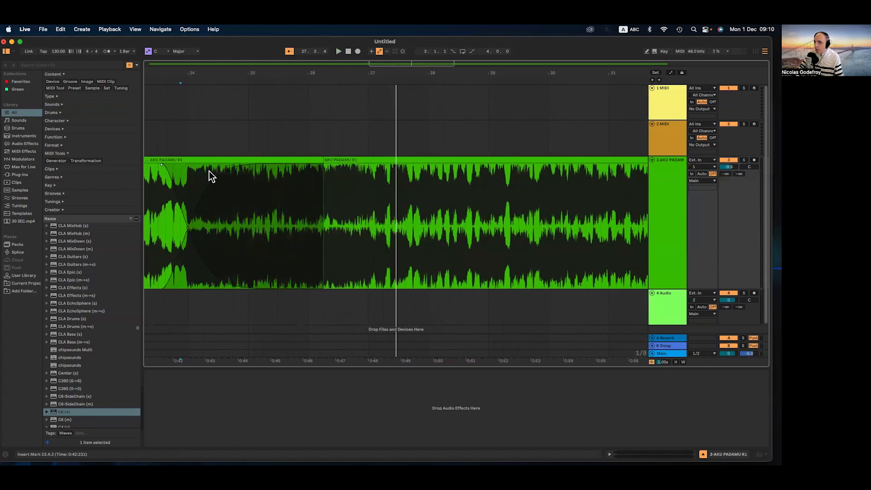
scroll(230, 173, left, 5)
click(266, 202)
key(space)
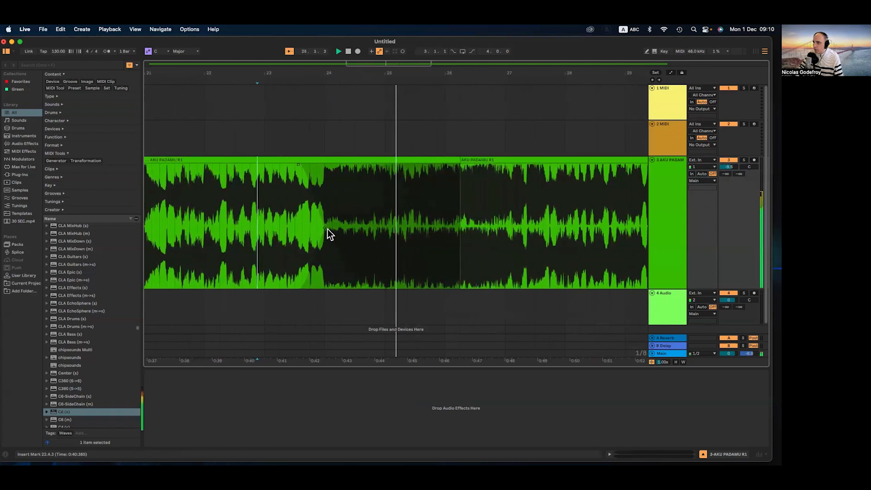
- Reshape the crossfade and extend its start back to about 23.1, and play through it from 22.3.3
drag(300, 194, 310, 218)
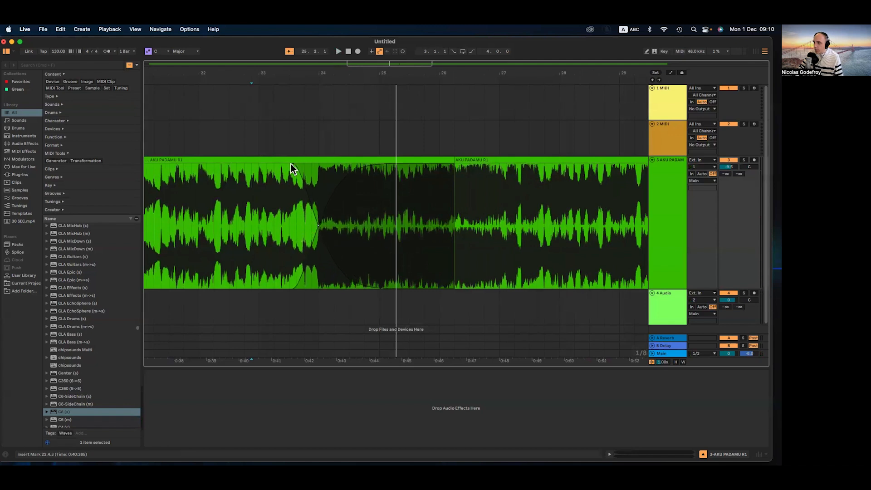
drag(290, 164, 269, 165)
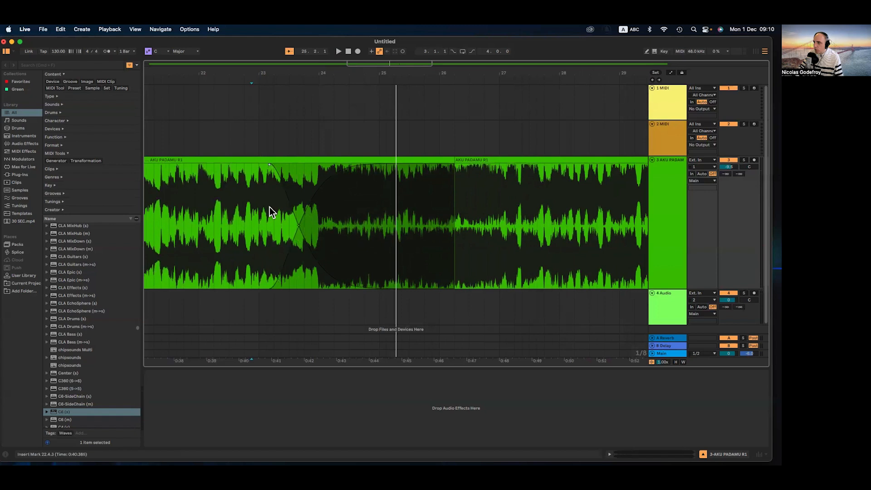
click(235, 208)
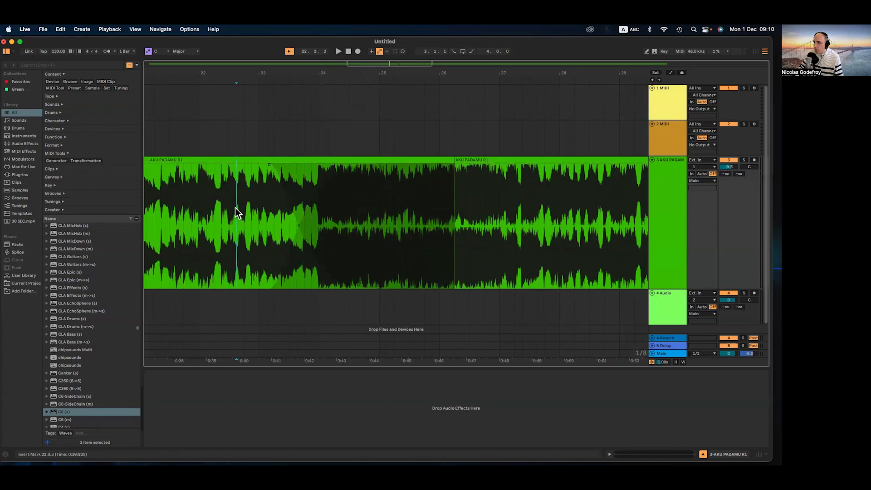
key(space)
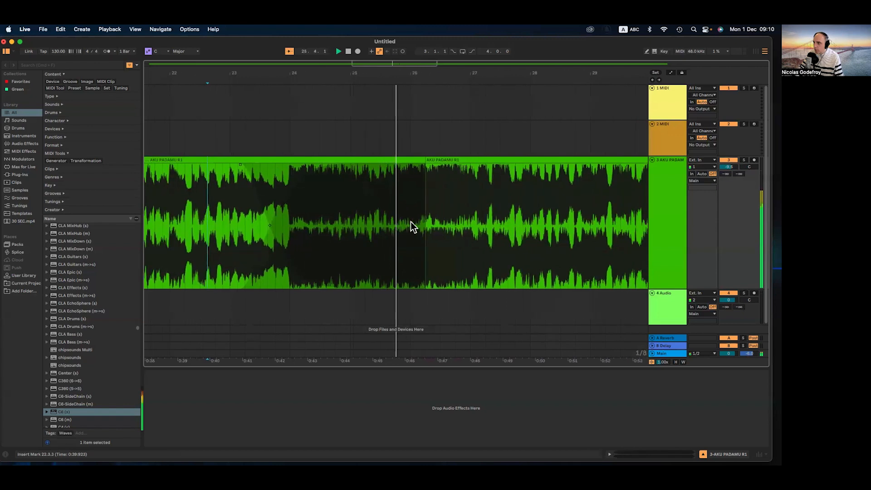
scroll(413, 225, down, 8)
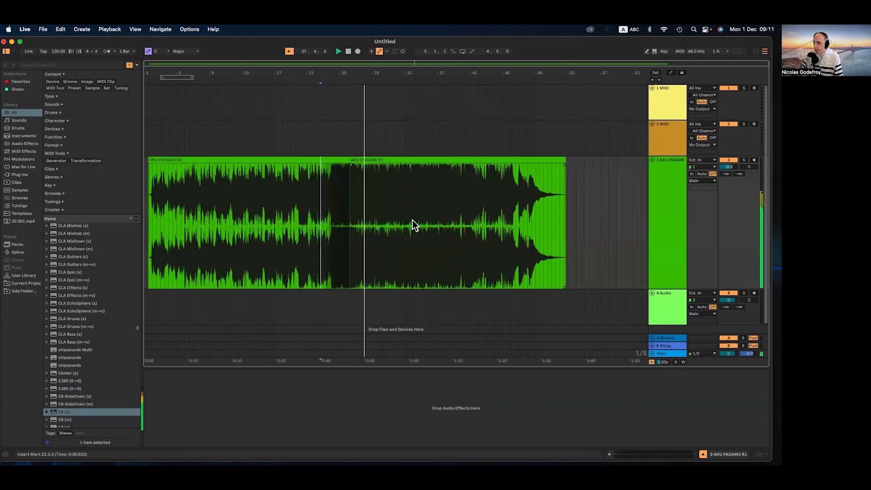
key(space)
click(302, 150)
scroll(315, 206, up, 6)
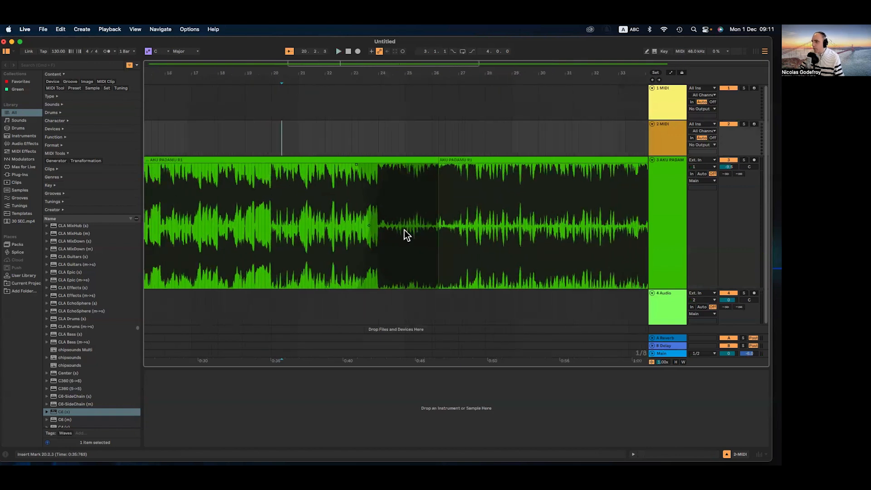
scroll(404, 230, up, 3)
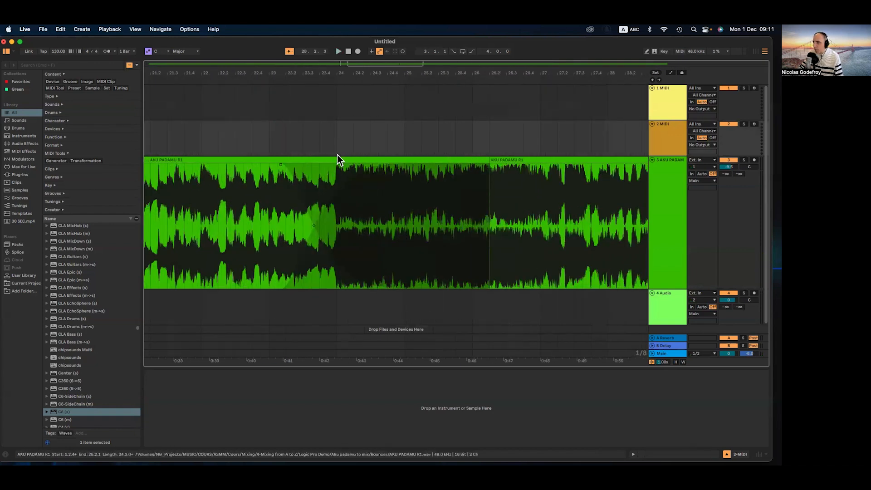
scroll(323, 205, up, 3)
scroll(362, 182, down, 2)
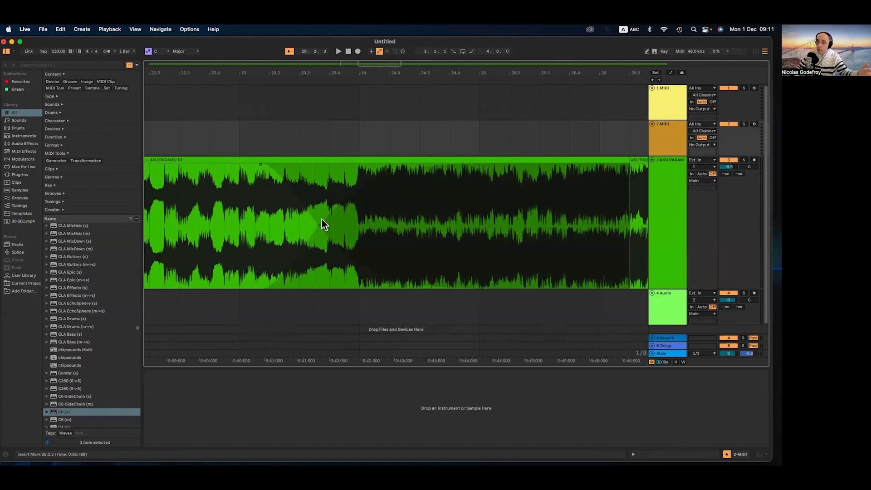
- Examine the song's two clips and the crossfade joining them around bars 23 to 26
scroll(296, 203, down, 5)
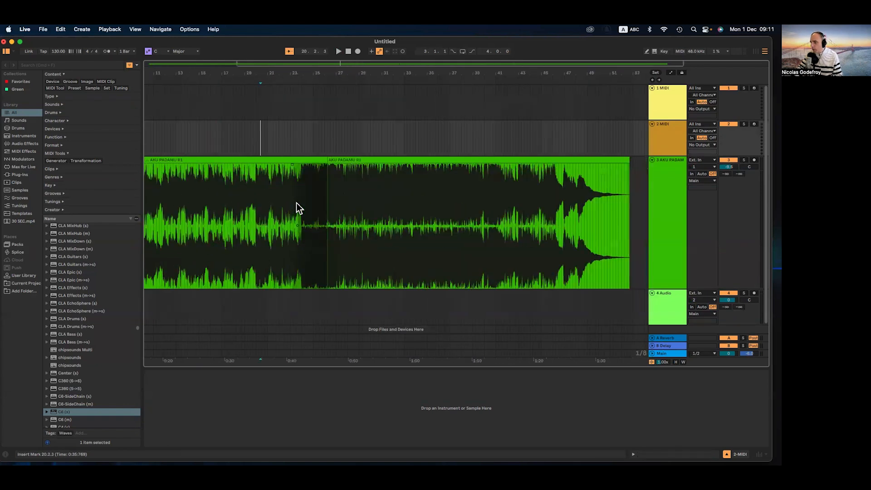
click(376, 141)
click(330, 160)
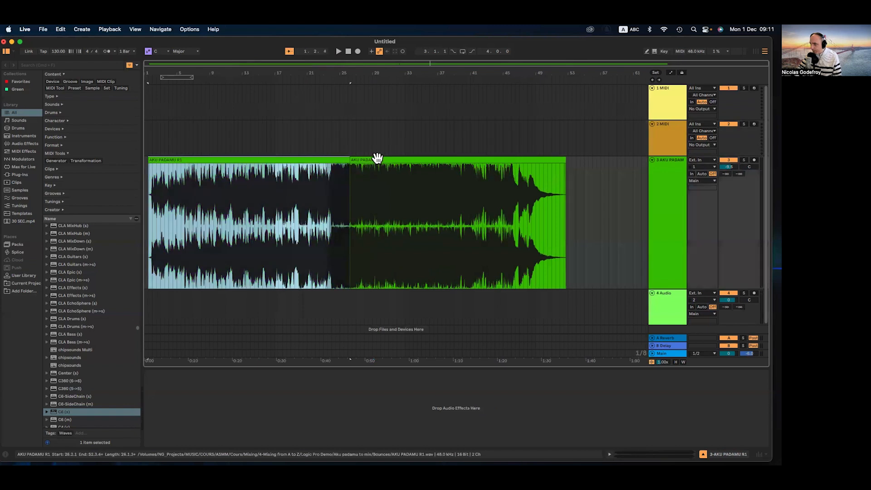
click(375, 159)
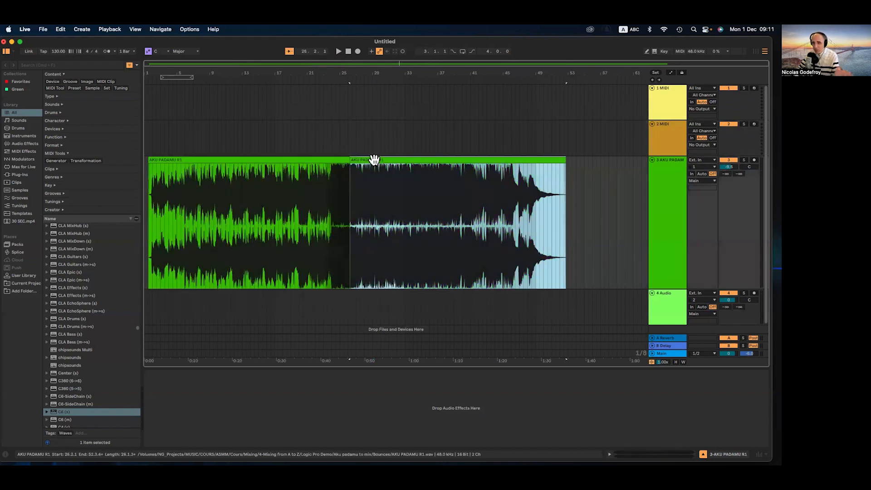
scroll(338, 176, up, 4)
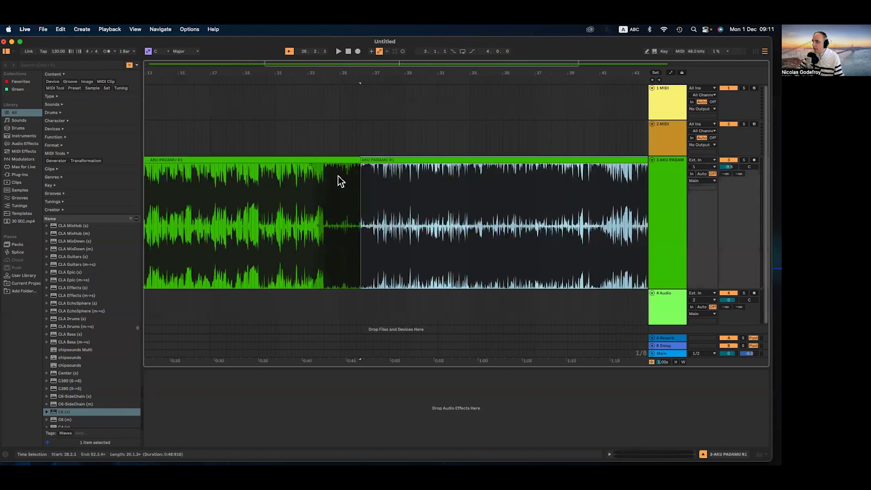
scroll(339, 176, down, 4)
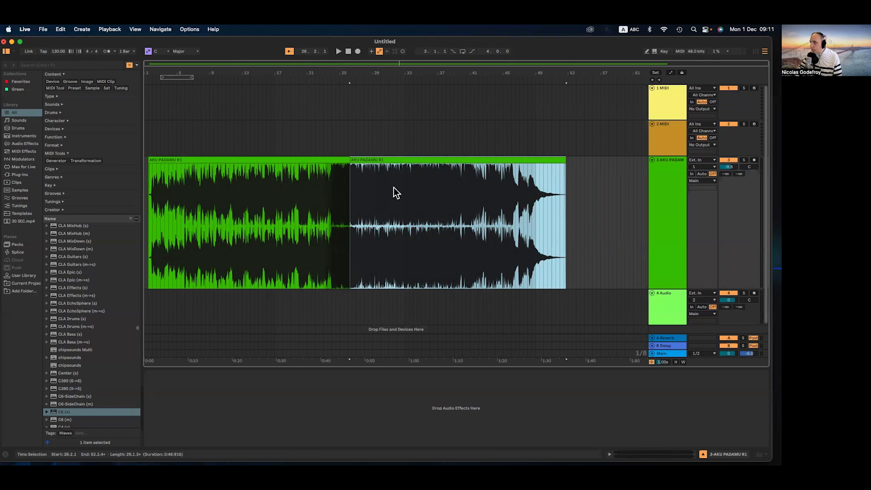
scroll(383, 193, up, 3)
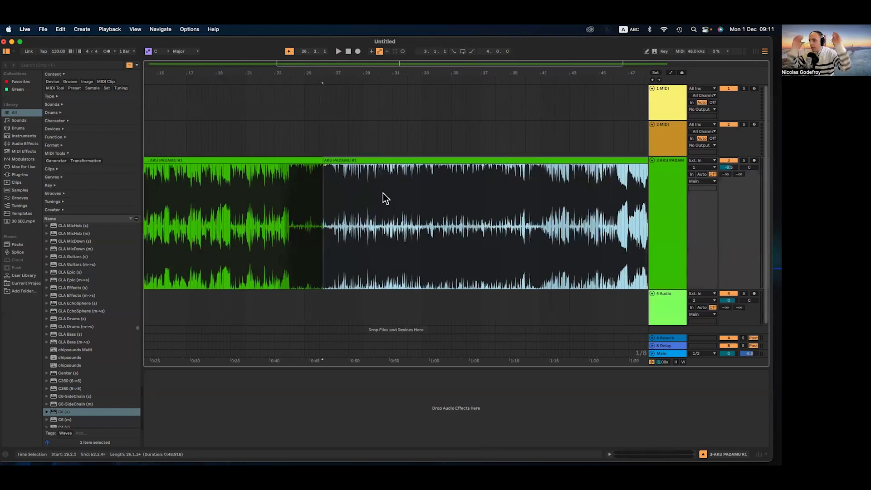
click(311, 145)
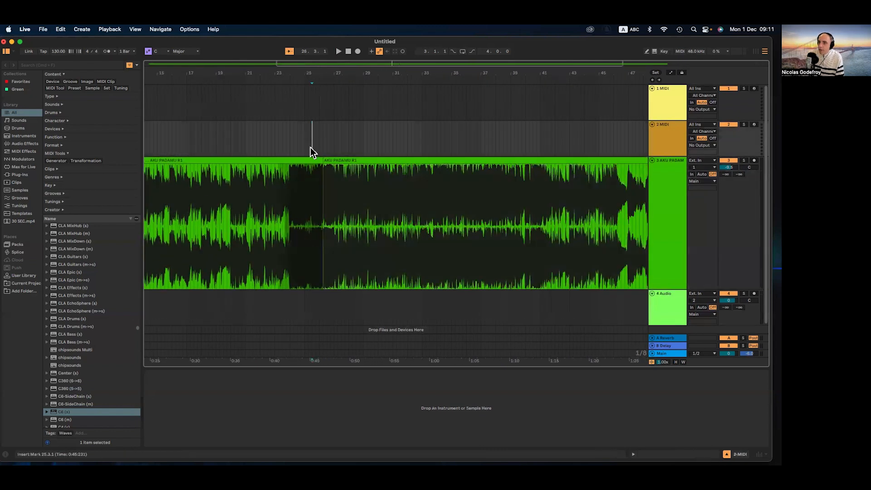
scroll(303, 148, up, 3)
click(289, 160)
scroll(288, 148, up, 5)
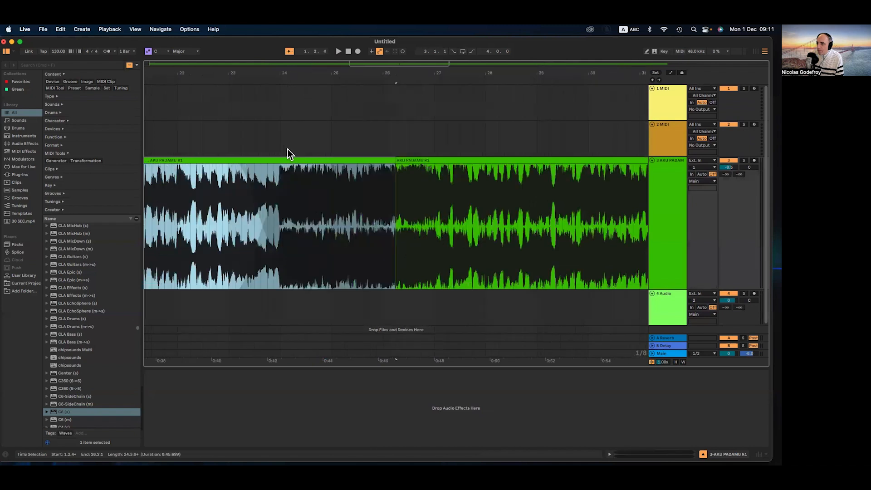
click(287, 143)
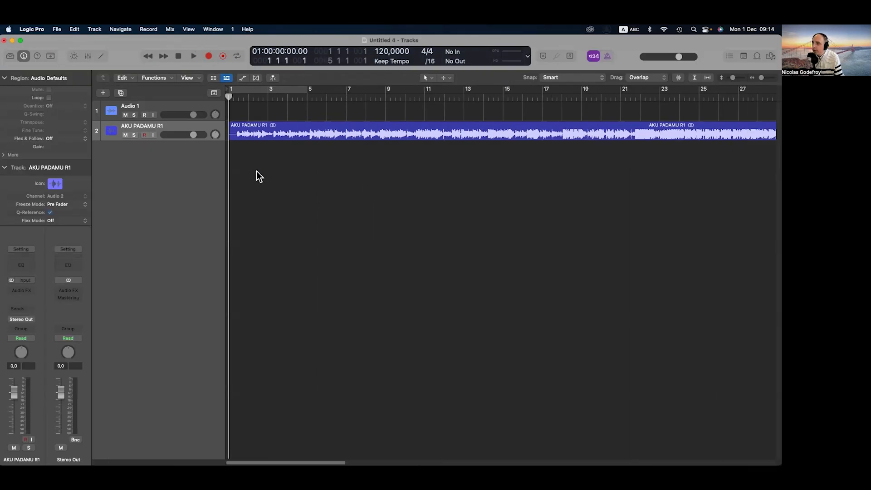
- Switch to Logic Pro and apply the AKU PADAMU R1 region's tempo to the project, aligning its downbeat to the nearest project downbeat
click(244, 133)
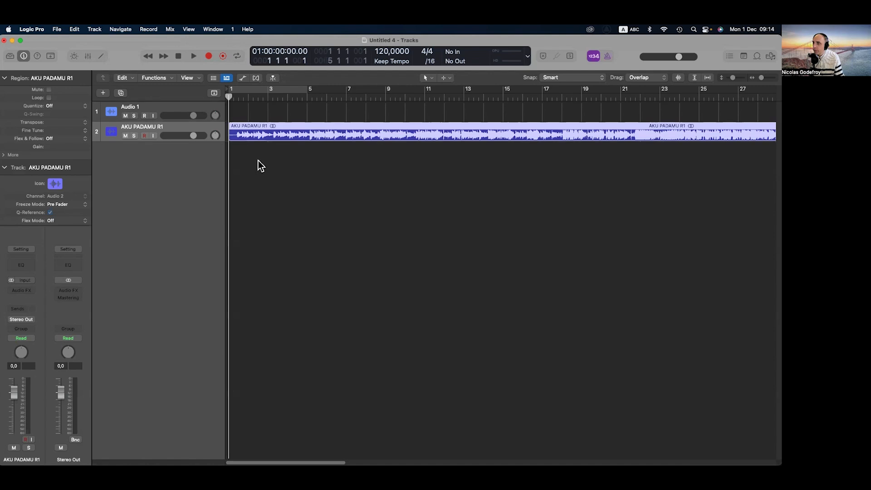
scroll(258, 160, down, 4)
scroll(262, 156, up, 4)
drag(363, 224, 222, 128)
alt+click(312, 169)
scroll(278, 182, up, 3)
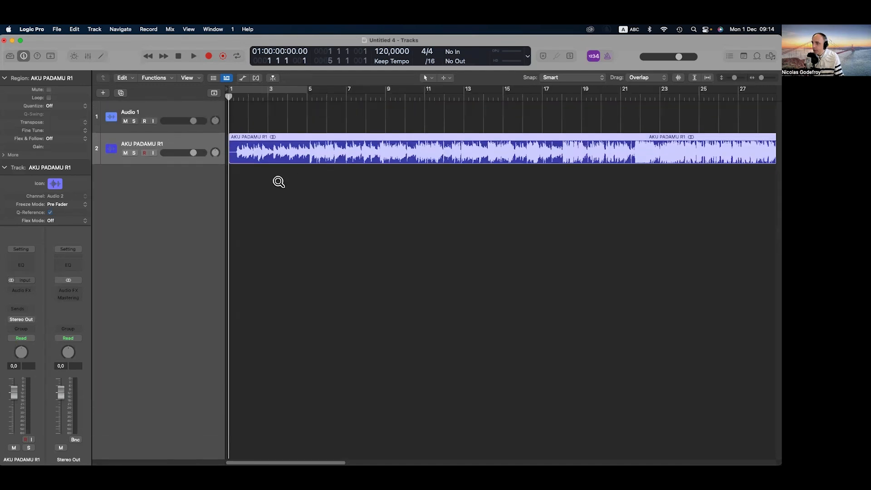
scroll(278, 182, up, 1)
scroll(275, 168, right, 5)
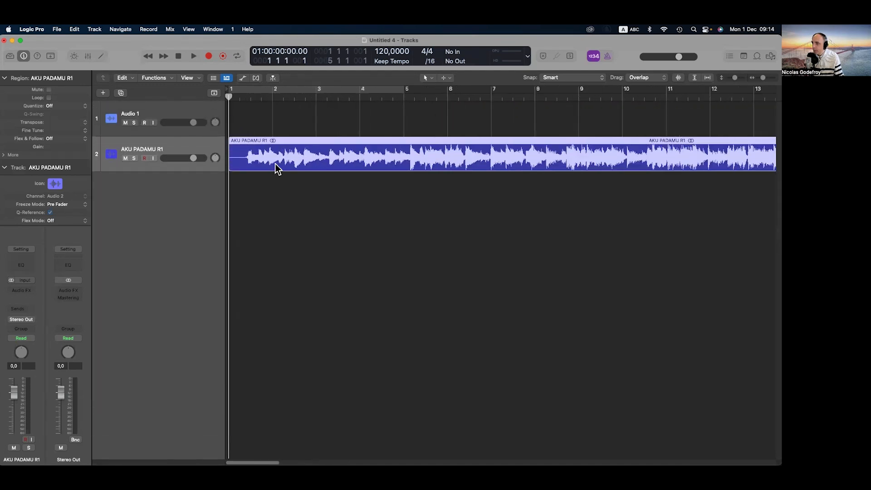
click(271, 222)
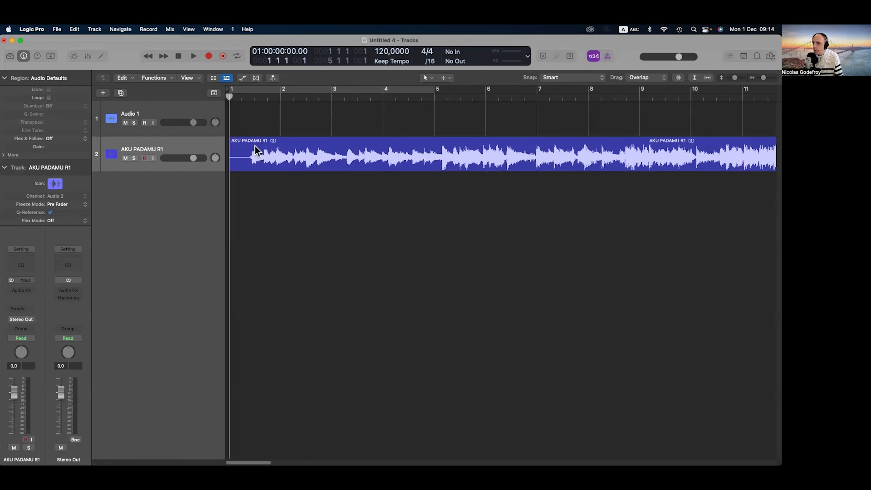
right_click(255, 146)
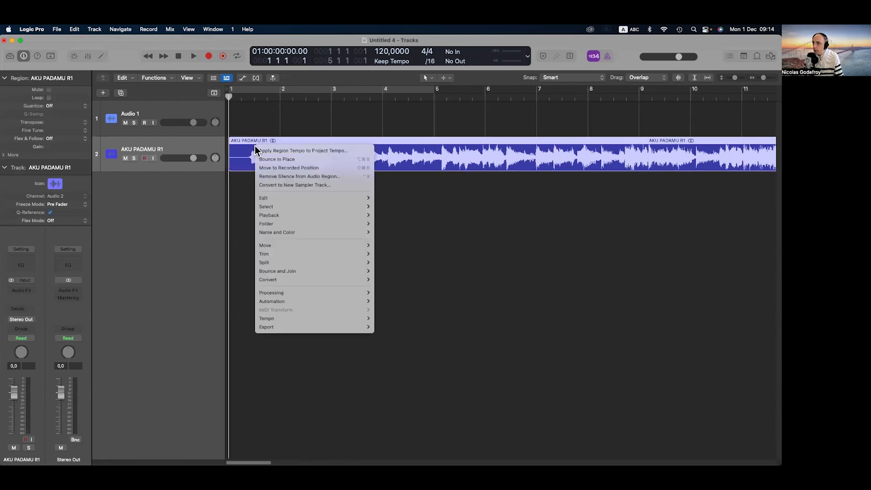
click(294, 152)
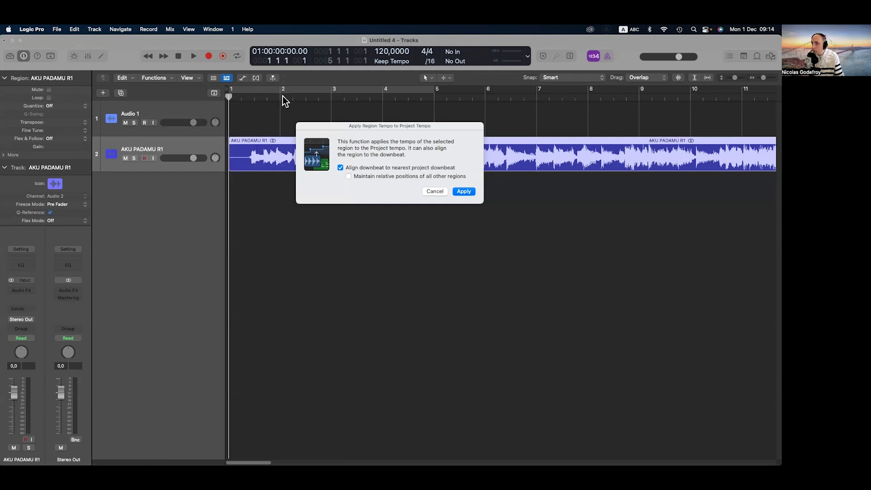
click(464, 192)
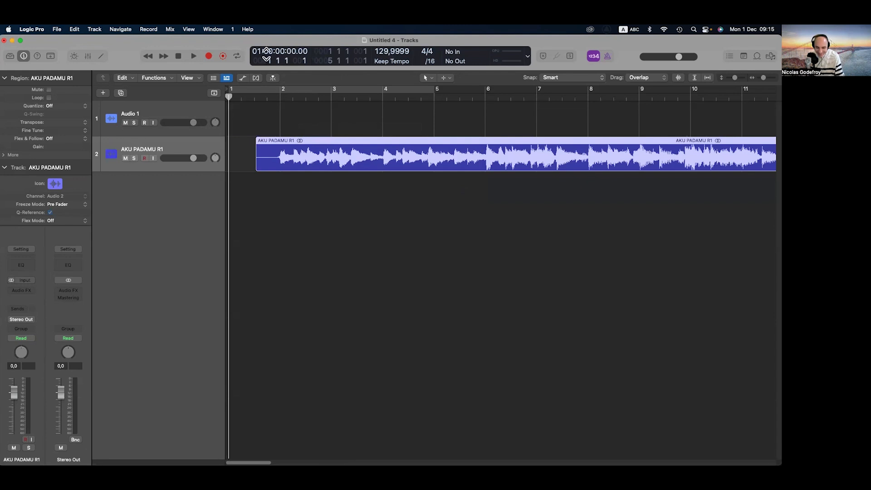
- Show the global tracks to view the project's tempo above the song, keeping track automation hidden
key(a)
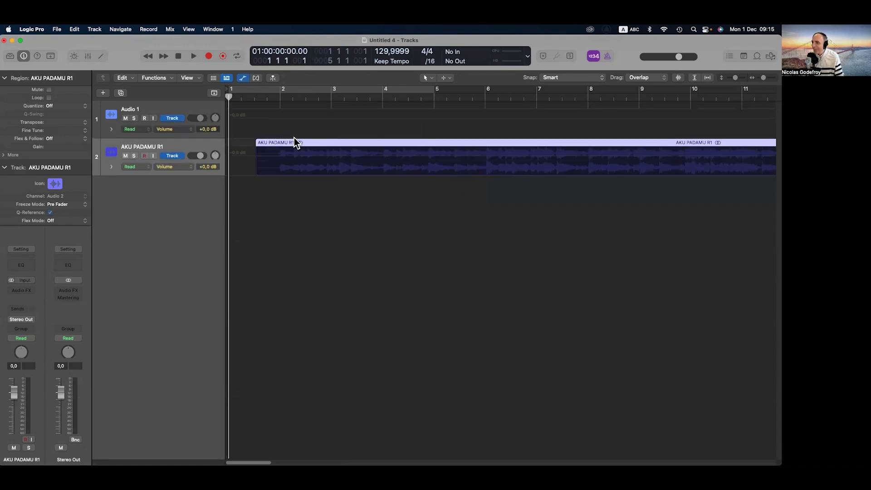
click(212, 93)
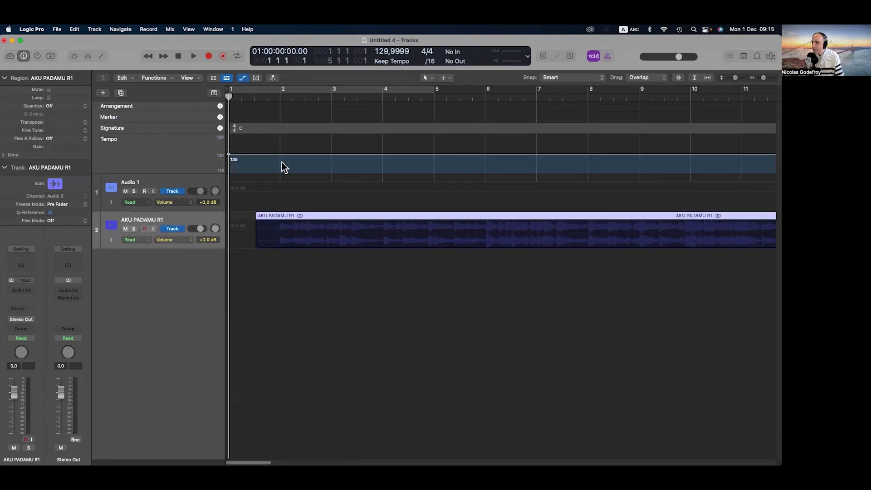
key(super+Down)
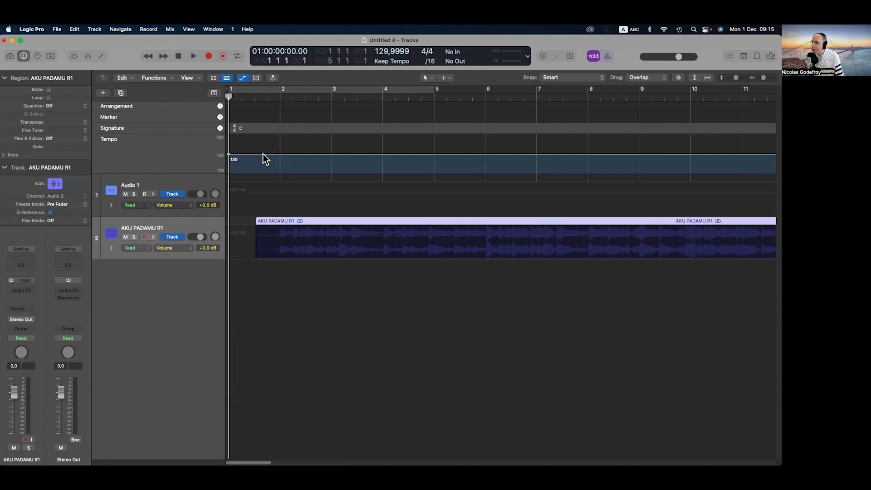
key(super+Left)
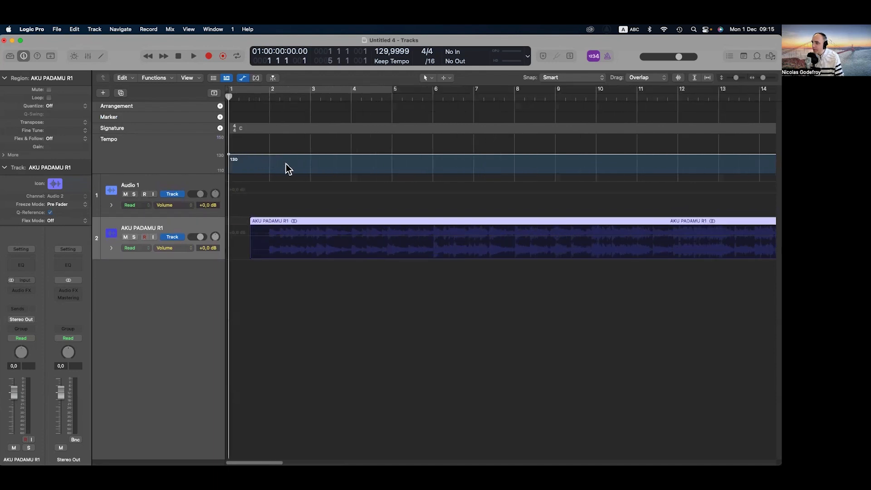
key(super+Left)
key(super+Left)
key(super+Left)
key(super+Left)
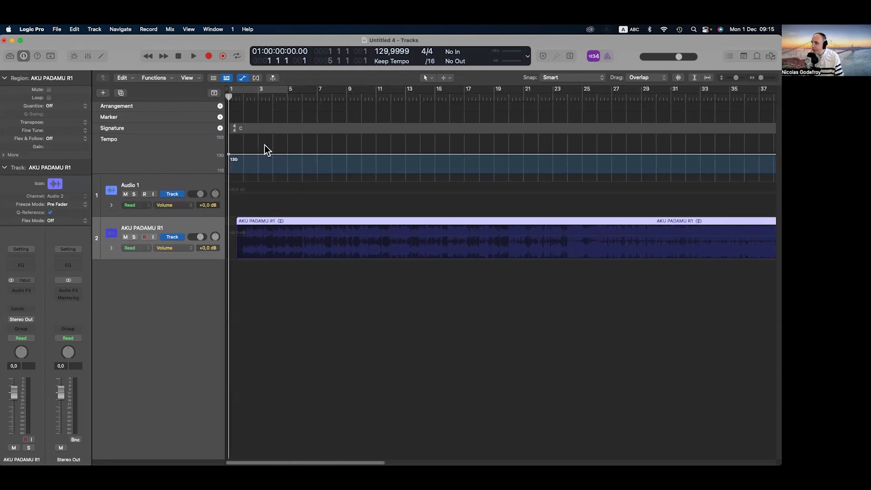
key(a)
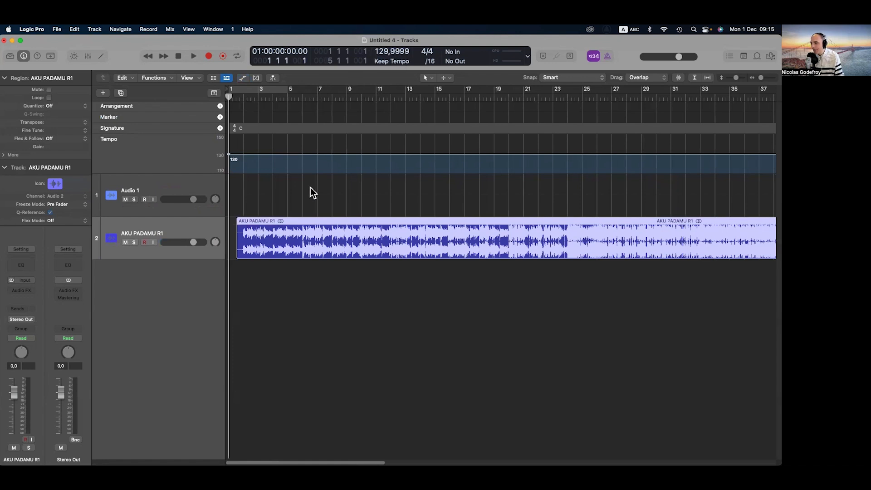
- Examine how the start of the song's waveform lines up with the bar 2 grid line
scroll(255, 222, up, 1)
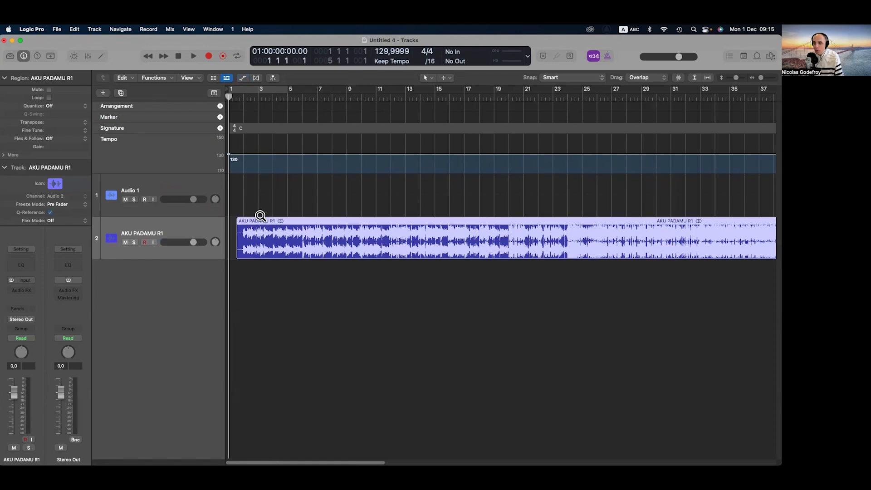
scroll(259, 216, down, 3)
scroll(263, 217, right, 5)
scroll(262, 214, right, 4)
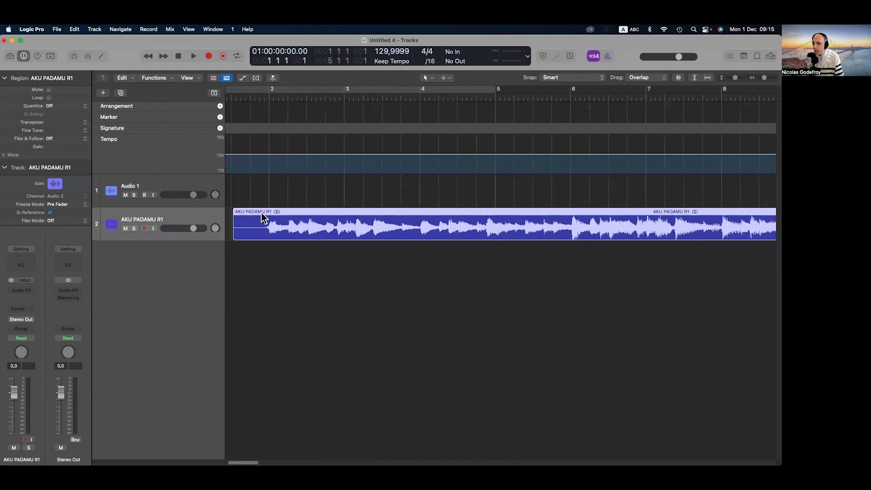
scroll(295, 204, right, 3)
scroll(295, 204, right, 1)
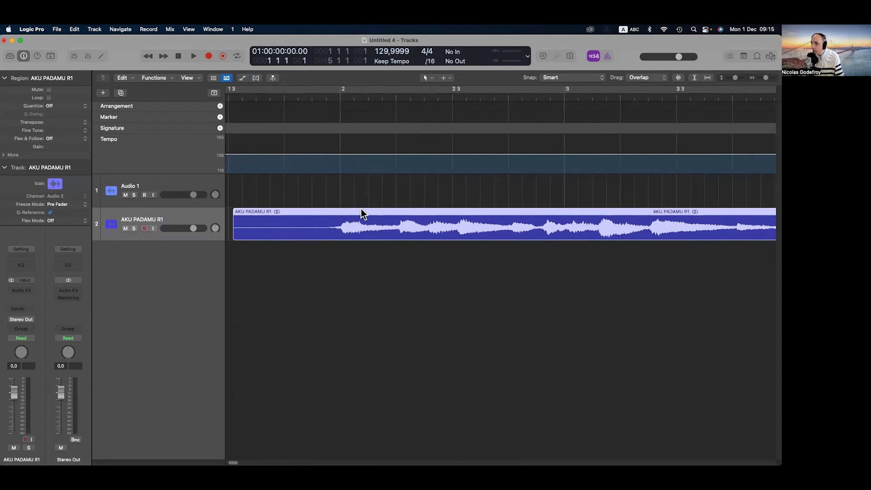
scroll(337, 208, left, 6)
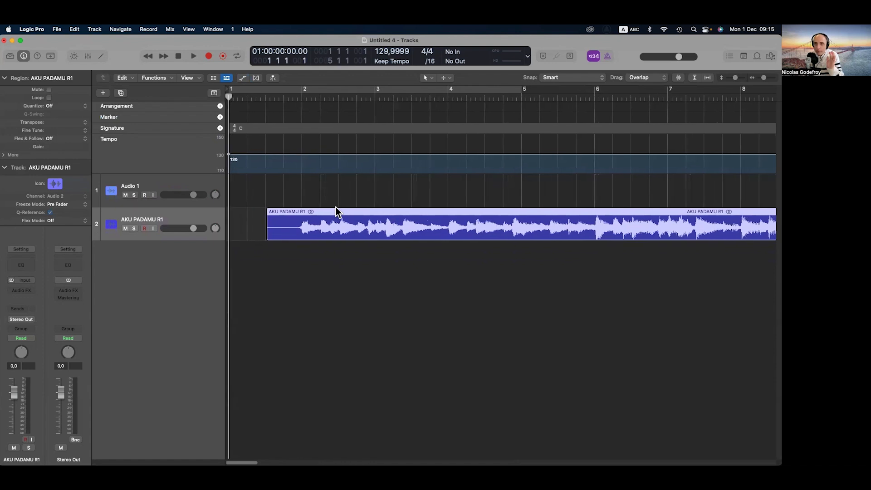
- Turn on the metronome and play the song from between bars 1 and 2 to hear it against the click
click(319, 197)
key(k)
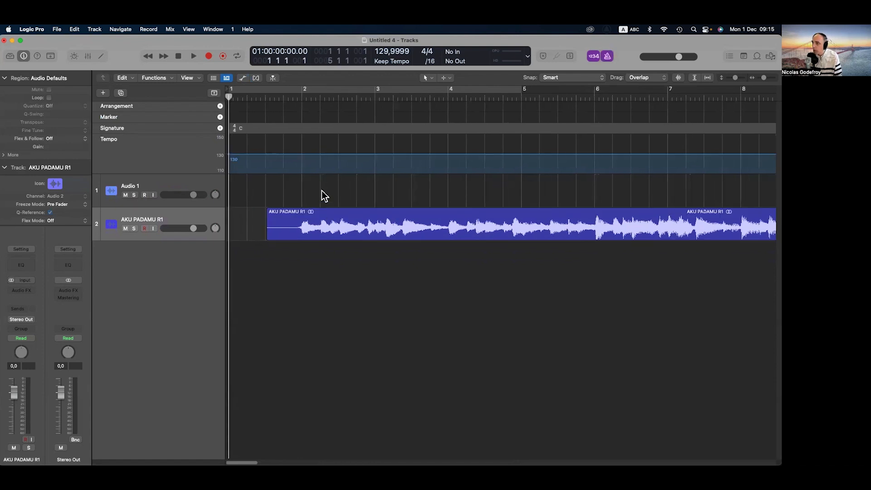
double_click(279, 96)
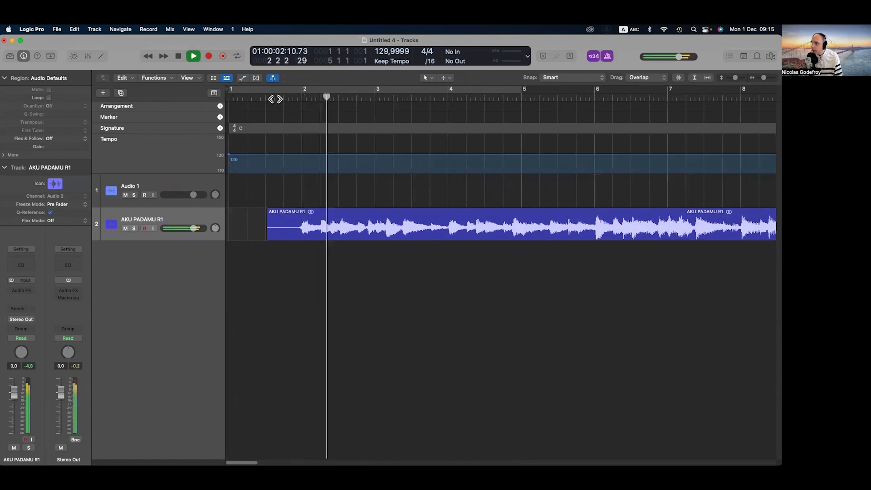
scroll(347, 189, down, 5)
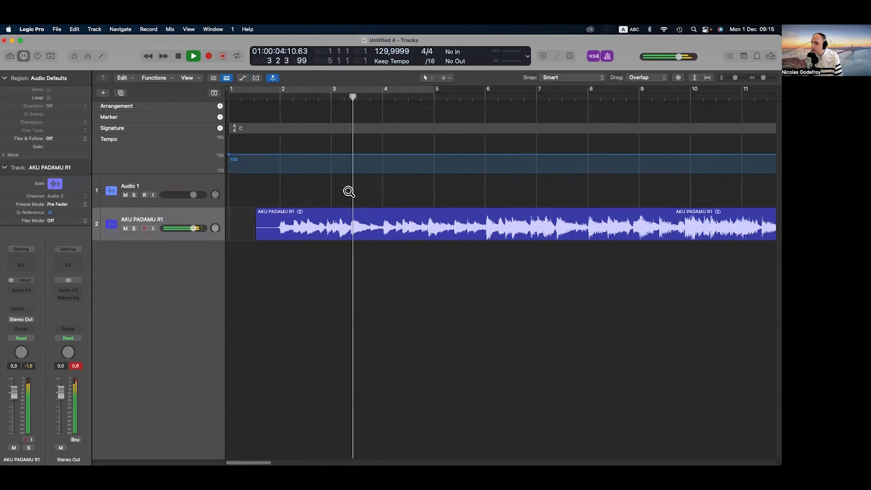
scroll(349, 191, down, 5)
- Lower the song track's volume to -3.2 dB, reset the output's peak reading, and lower Stereo Out to -4.6 dB
drag(194, 229, 187, 228)
scroll(295, 262, down, 6)
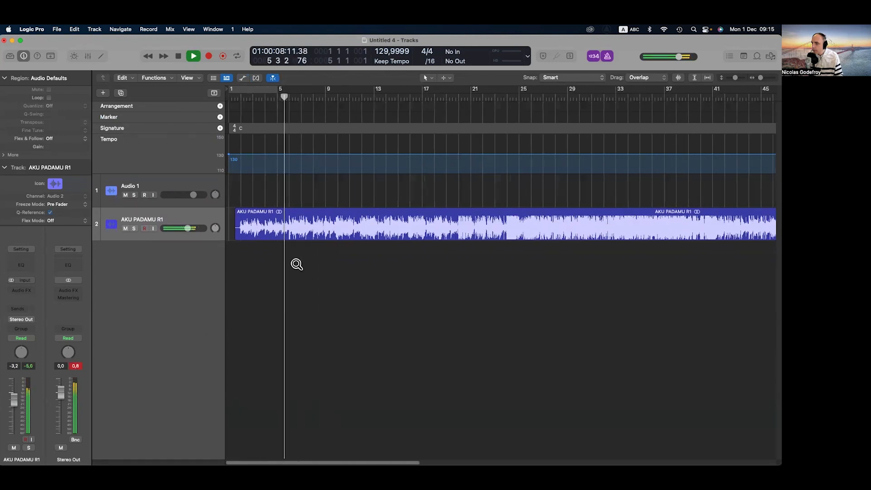
click(76, 366)
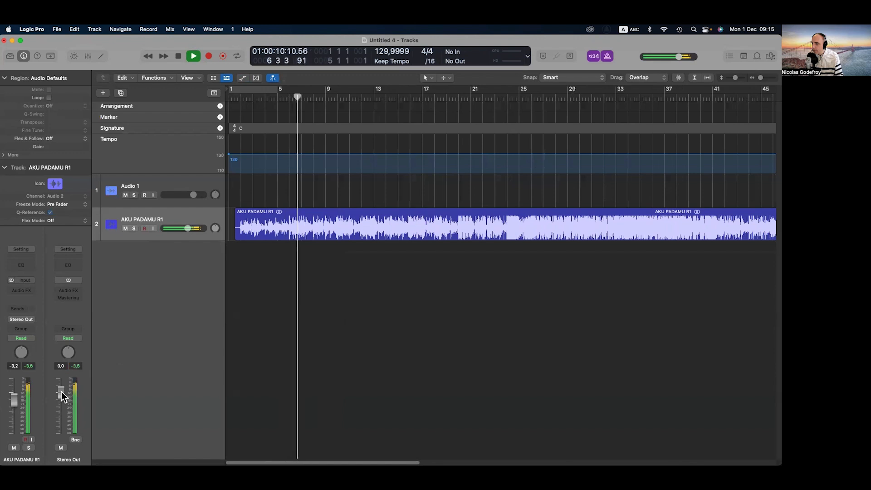
drag(62, 393, 62, 405)
- Play the song on into bar 10, stop there, and examine its waveform against the beats of bars 10 and 11
scroll(241, 270, down, 2)
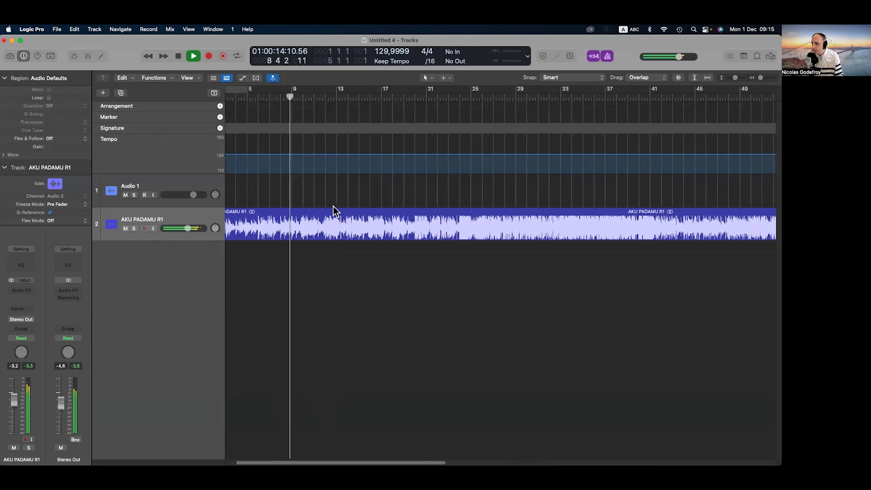
scroll(333, 206, up, 5)
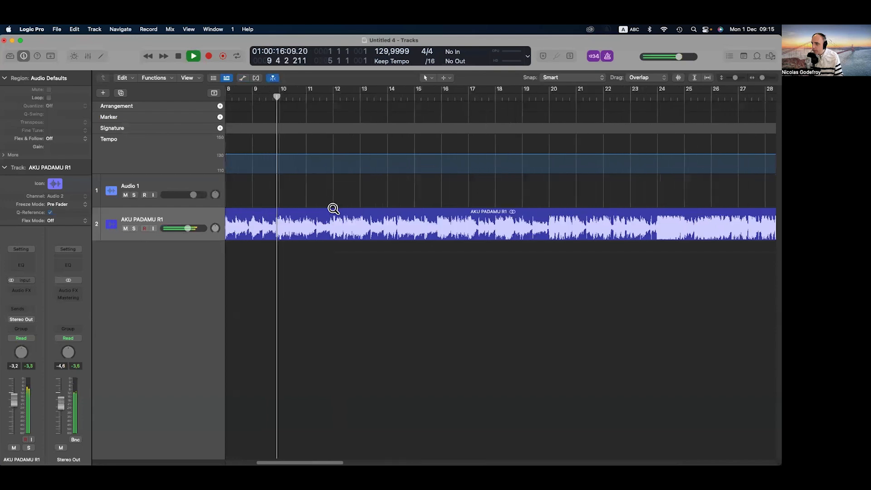
scroll(333, 209, up, 2)
key(space)
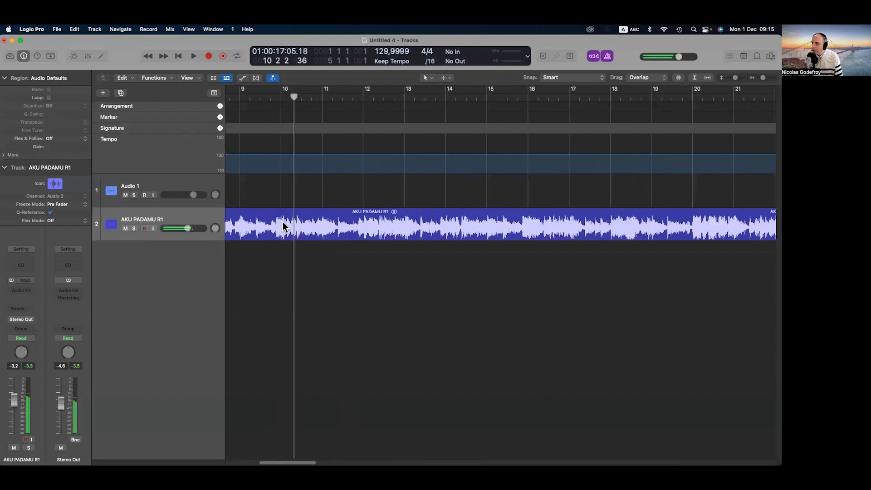
scroll(283, 225, up, 4)
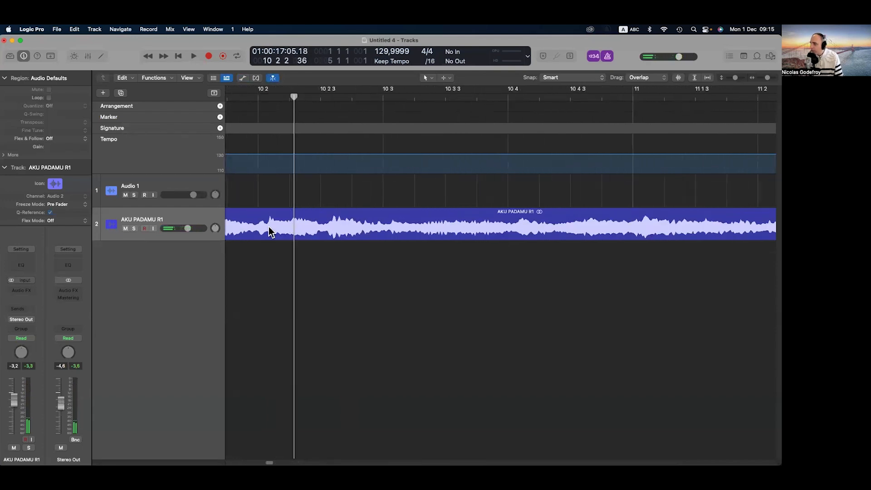
scroll(271, 232, down, 2)
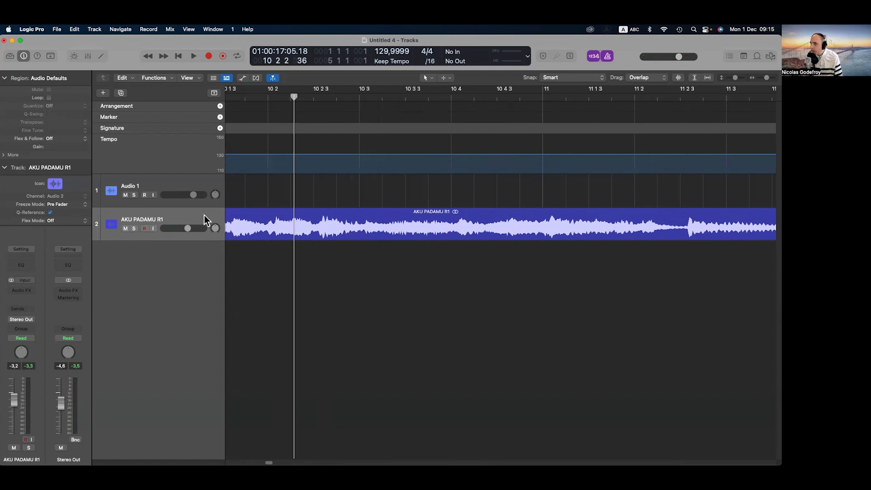
- Examine the song's transient just after beat 10 2 up close and play a short passage from just before that beat
click(241, 229)
drag(327, 274, 245, 190)
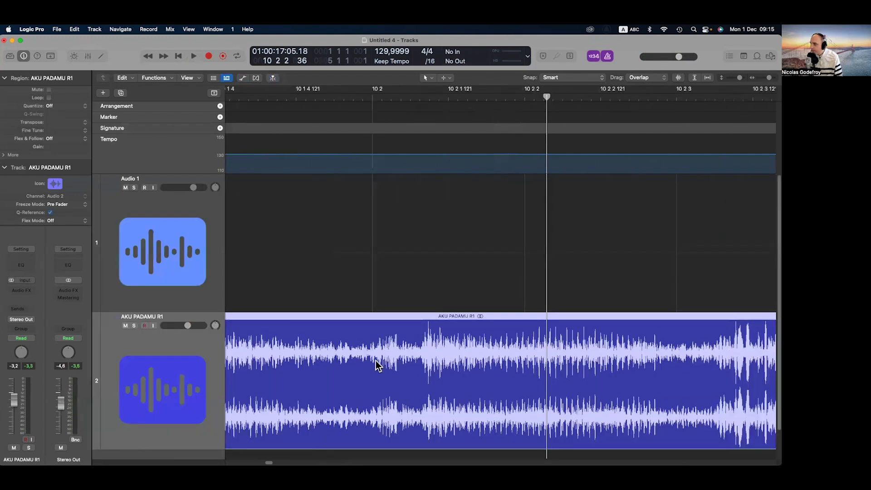
scroll(378, 362, down, 2)
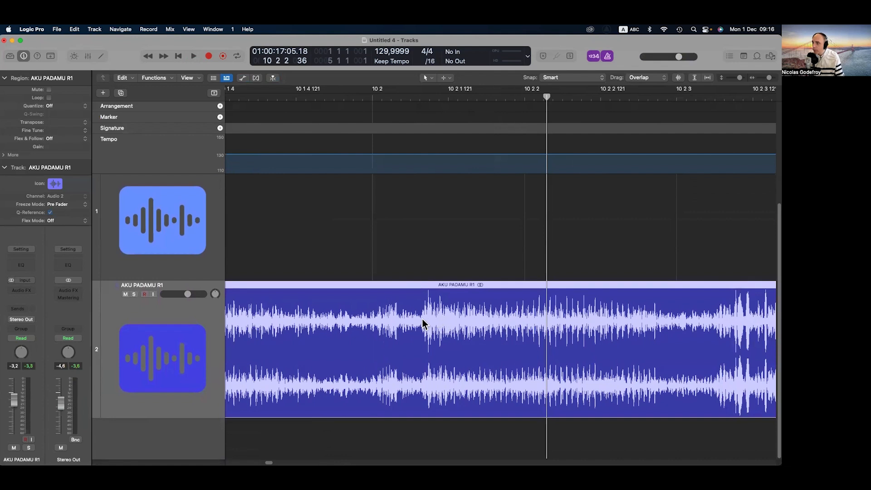
double_click(292, 94)
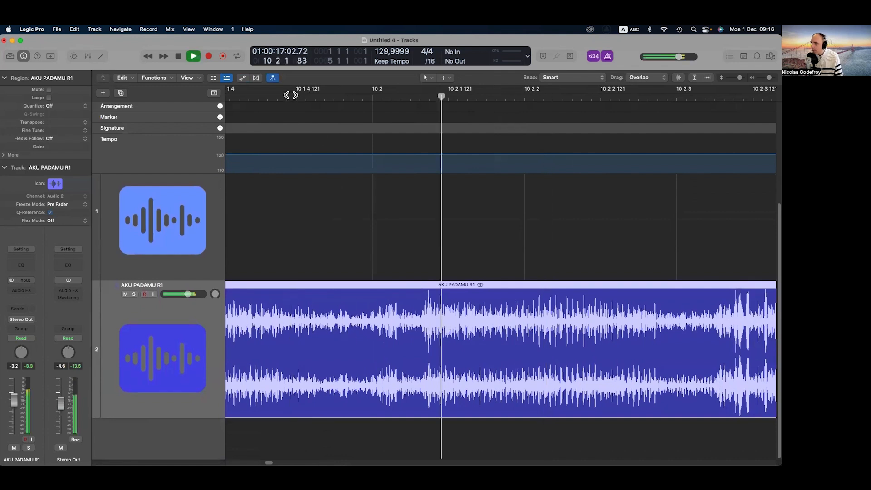
key(space)
key(super+Right)
key(super+Right)
key(super+Right)
key(super+Right)
key(super+Right)
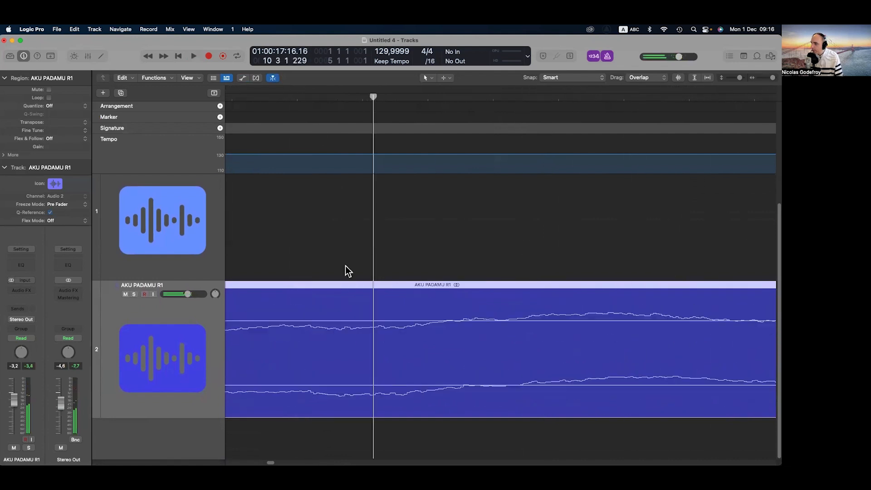
- Move the song region slightly earlier so its clear transient near 11 2 3 lines up with that grid line
key(super+Up)
key(super+Up)
ctrl+alt+click(381, 294)
scroll(546, 236, left, 1)
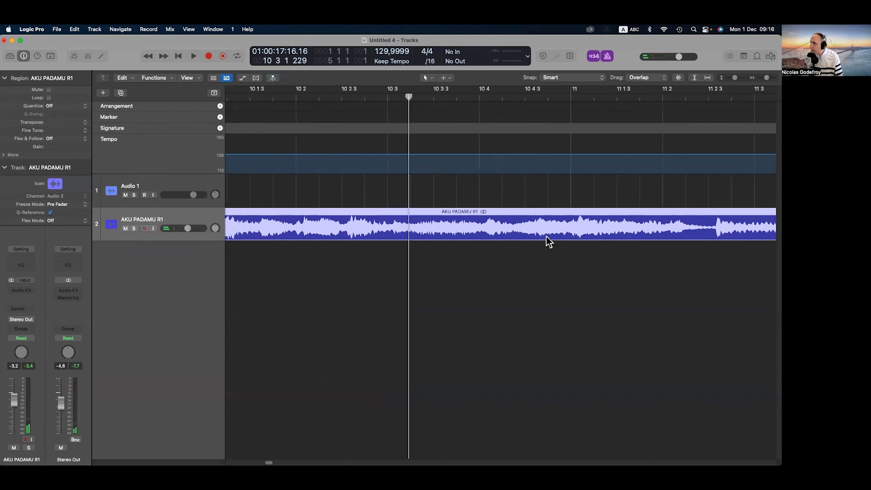
scroll(543, 237, right, 3)
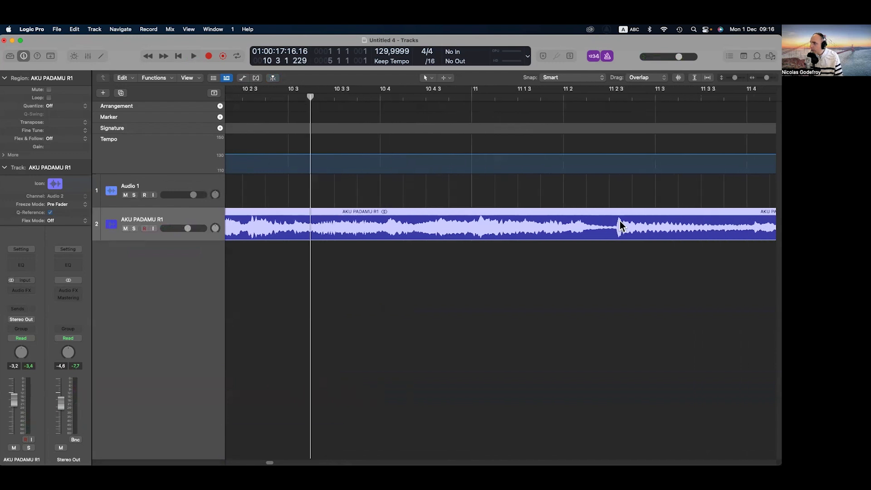
drag(623, 230, 614, 231)
scroll(513, 239, up, 4)
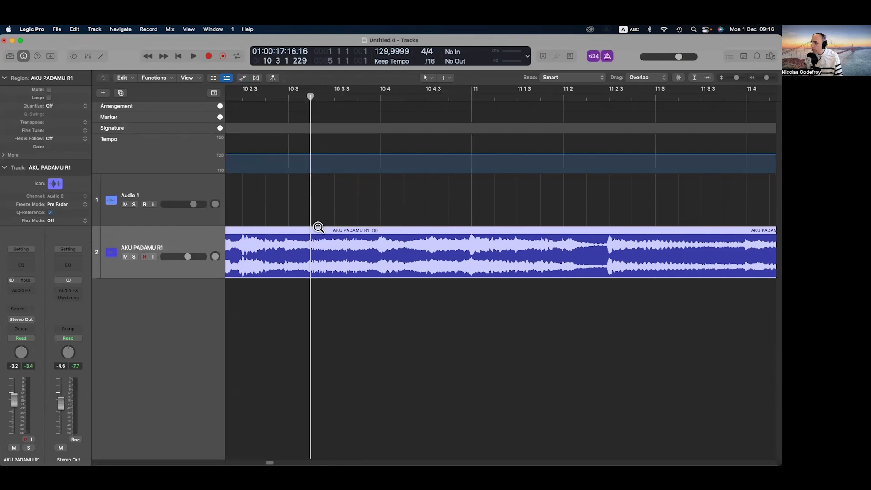
- Play the song from just before bar 8 into bar 13 to check its hits against the click and the grid
key(super+Left)
key(super+Left)
key(super+Left)
key(super+Left)
key(super+Left)
key(super+Left)
key(super+Left)
key(super+Left)
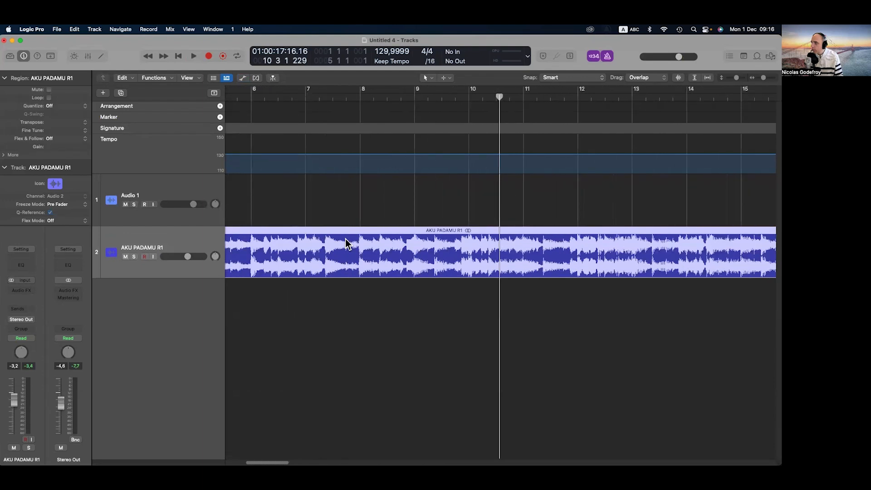
click(348, 94)
key(space)
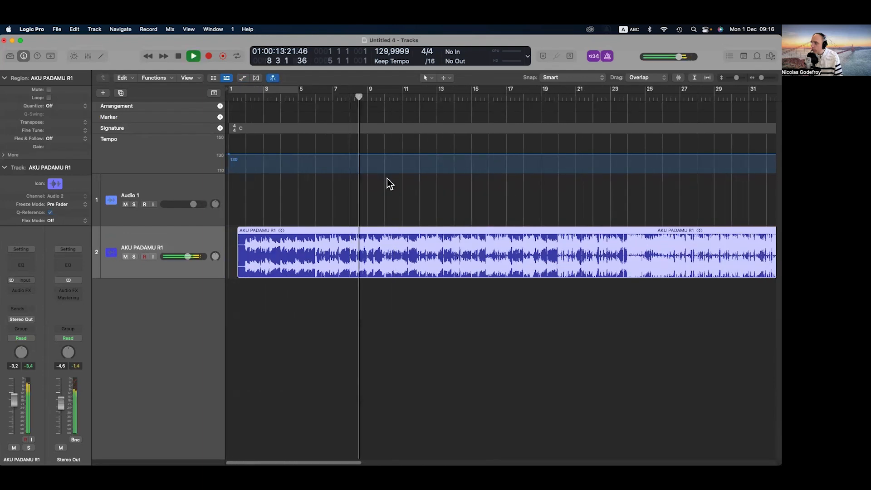
scroll(388, 179, up, 6)
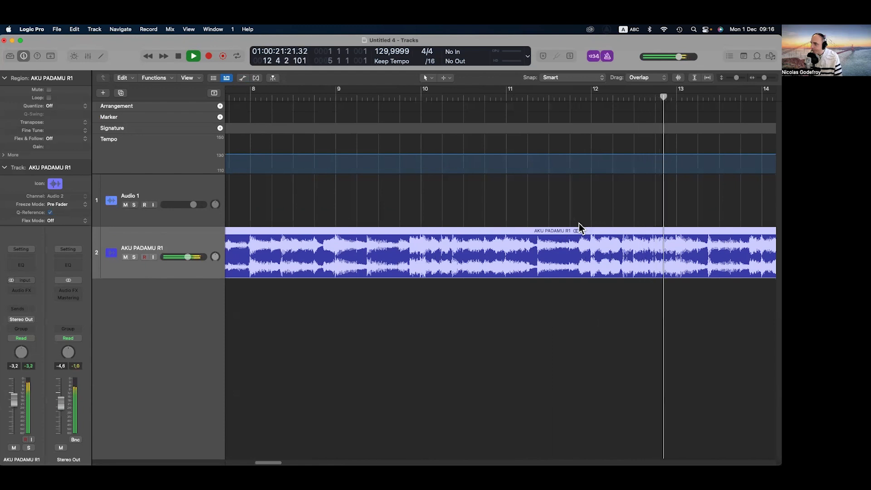
key(space)
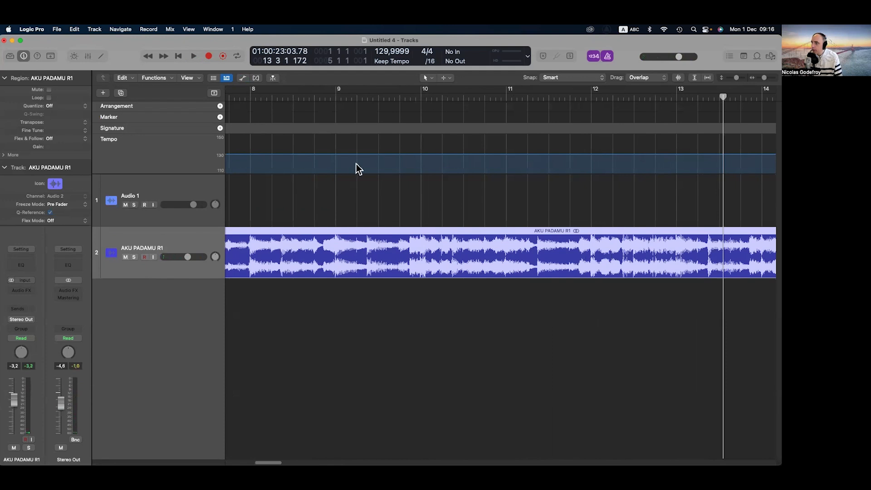
scroll(364, 182, up, 5)
scroll(385, 203, down, 10)
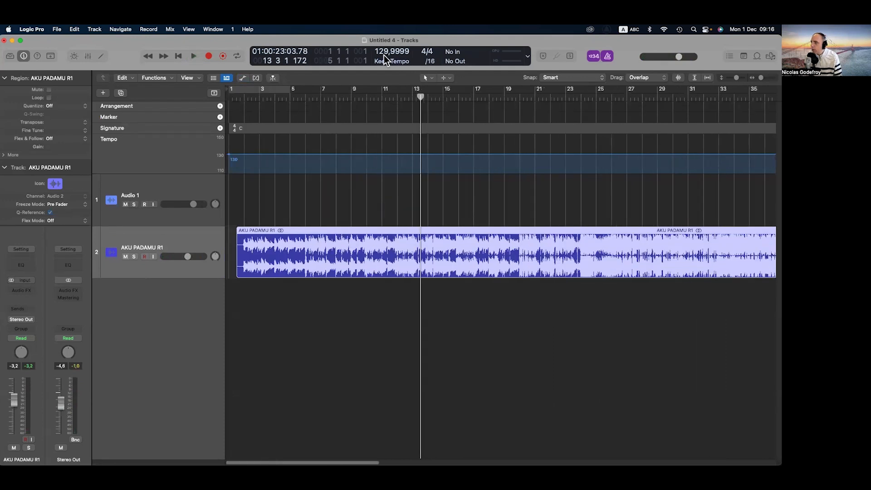